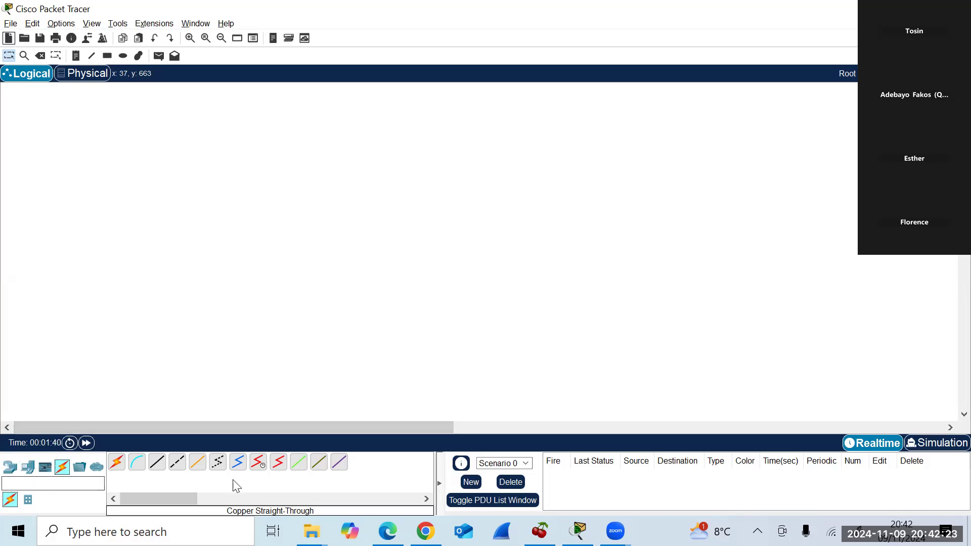
# Browse the device, end-device and cable categories, ending on the router models (4331, 1941, 2911).
pyautogui.click(11, 467)
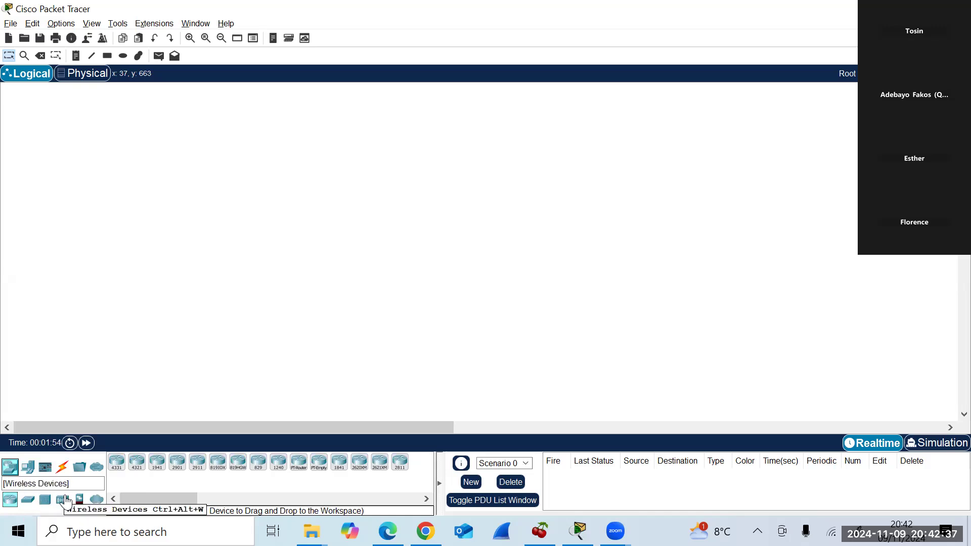
pyautogui.click(28, 473)
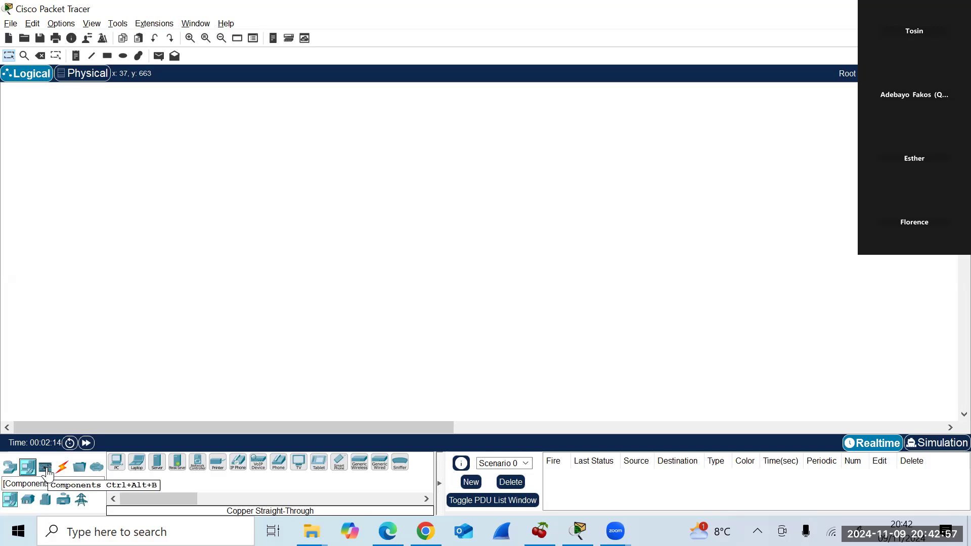
pyautogui.click(63, 469)
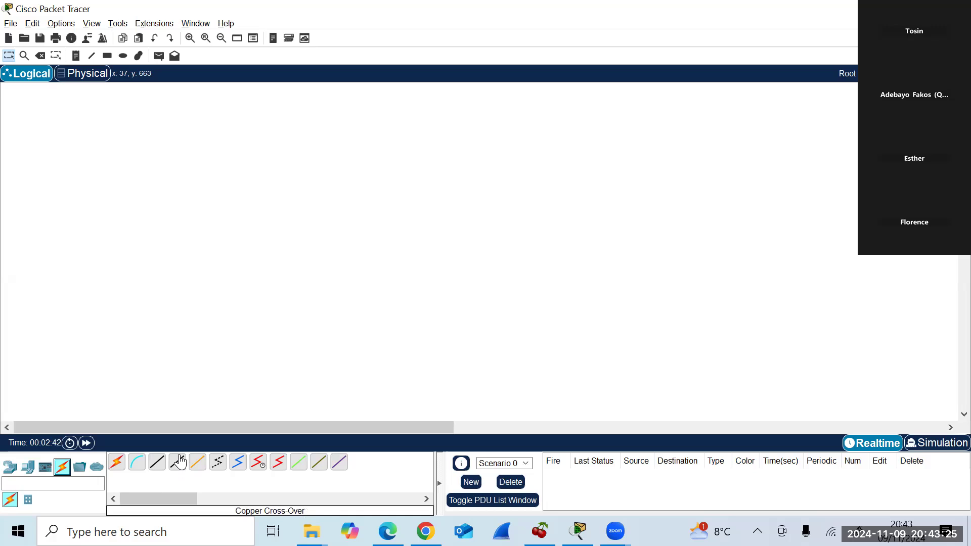
pyautogui.click(13, 470)
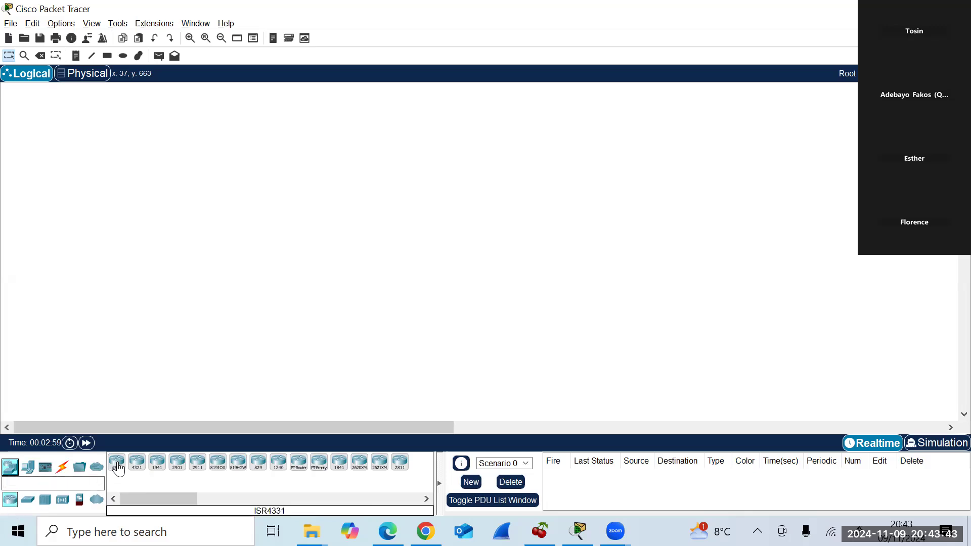
# Place an ISR4331 router and a first PC, PC0, below and left of it.
pyautogui.moveTo(118, 468); pyautogui.dragTo(396, 237)
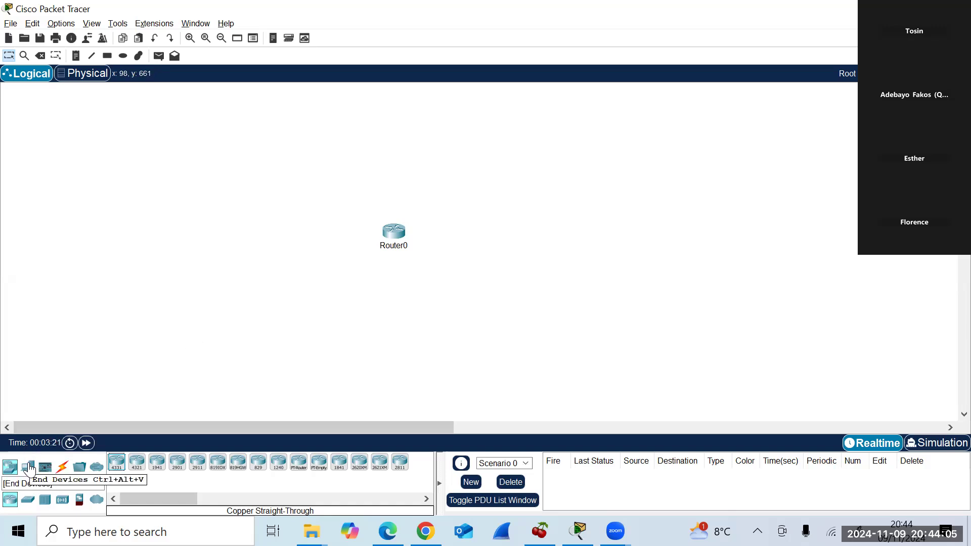
pyautogui.click(29, 469)
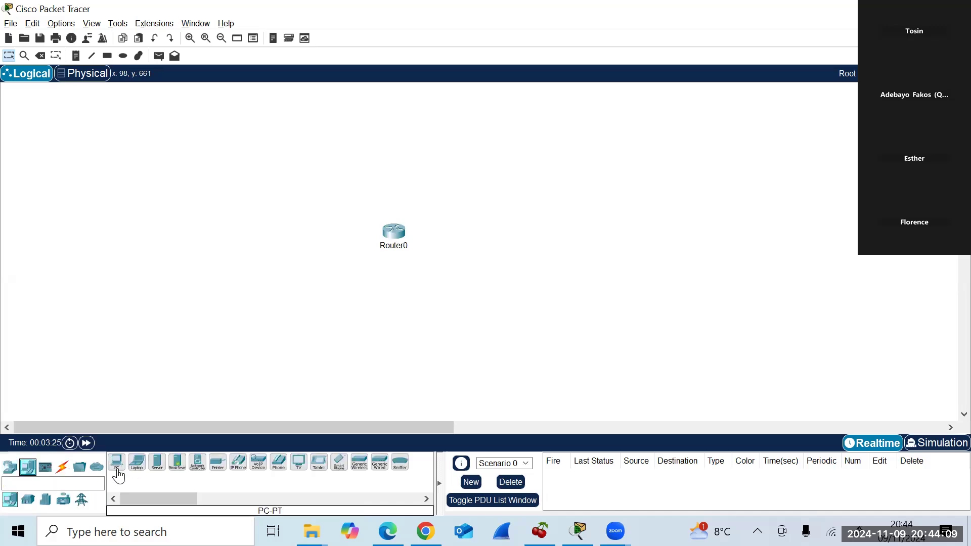
pyautogui.moveTo(118, 461); pyautogui.dragTo(242, 305)
pyautogui.moveTo(303, 287); pyautogui.dragTo(306, 301)
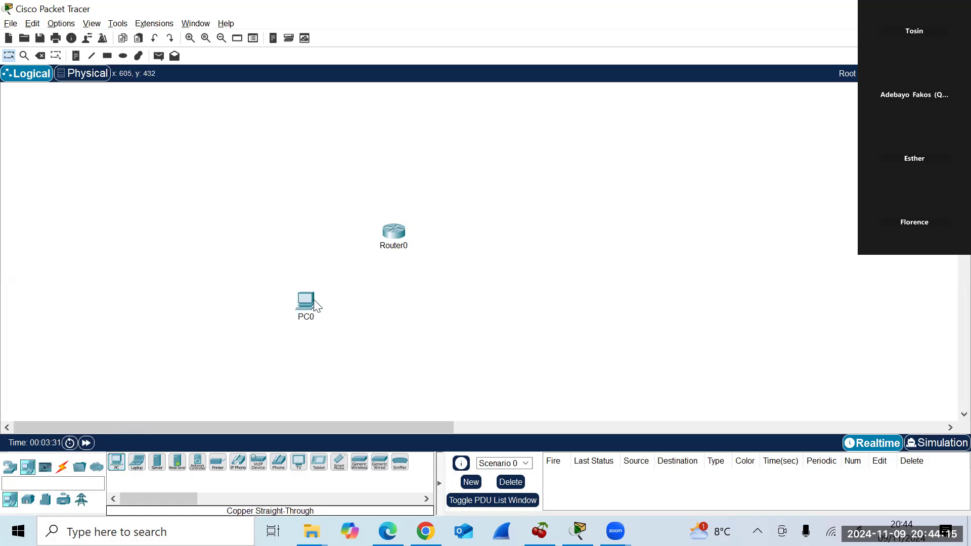
# Add a second PC, PC1, to the right and balance both PCs under Router0.
pyautogui.click(117, 468)
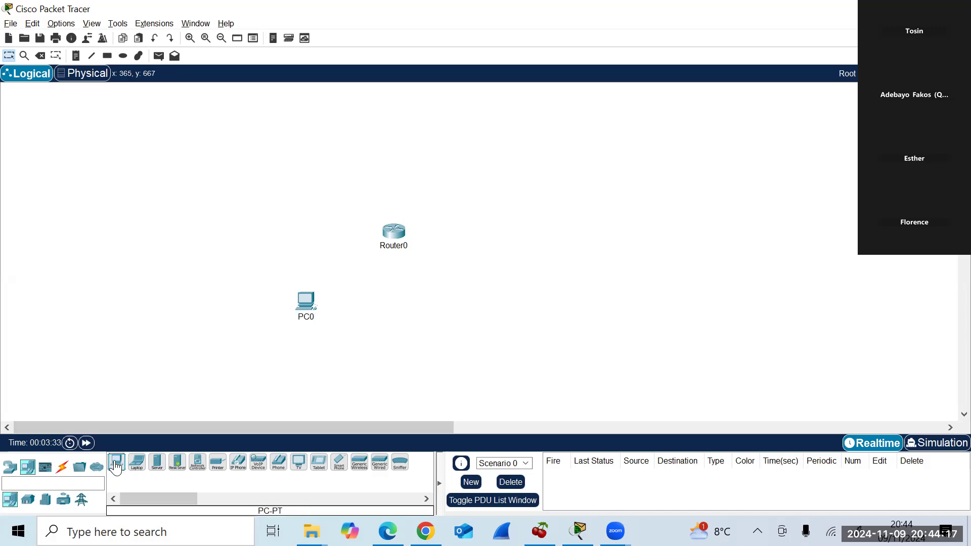
pyautogui.moveTo(117, 467); pyautogui.dragTo(376, 356)
pyautogui.moveTo(444, 308); pyautogui.dragTo(459, 307)
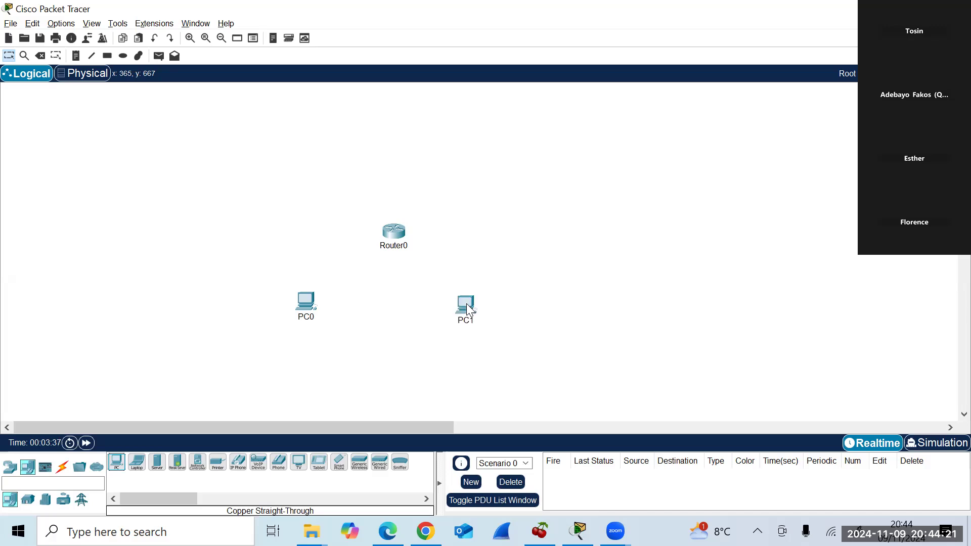
pyautogui.moveTo(466, 304); pyautogui.dragTo(471, 298)
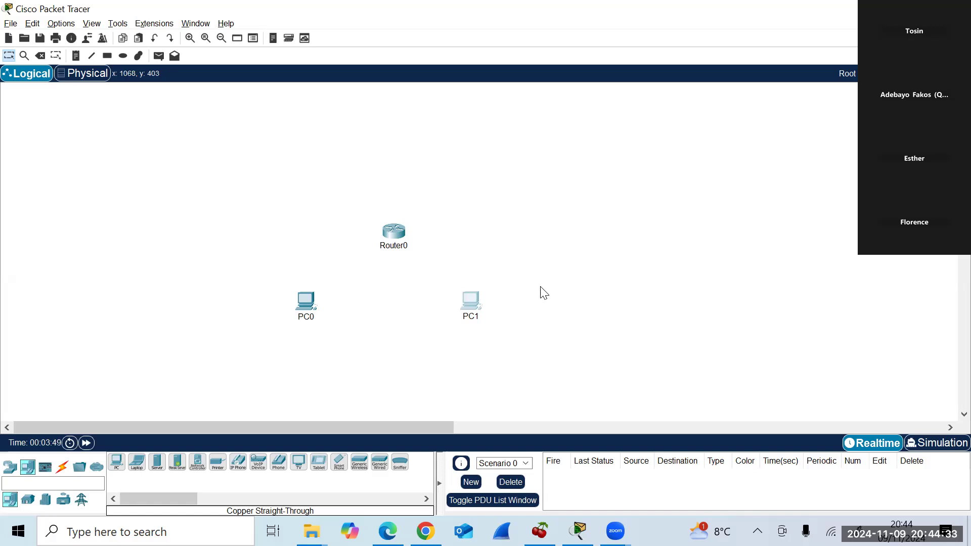
pyautogui.moveTo(479, 304); pyautogui.dragTo(482, 300)
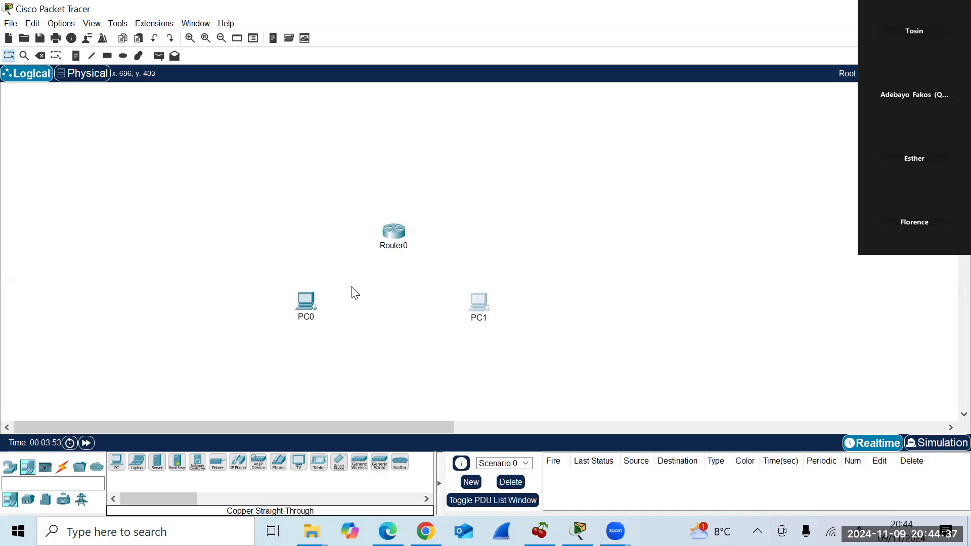
pyautogui.moveTo(306, 301); pyautogui.dragTo(286, 307)
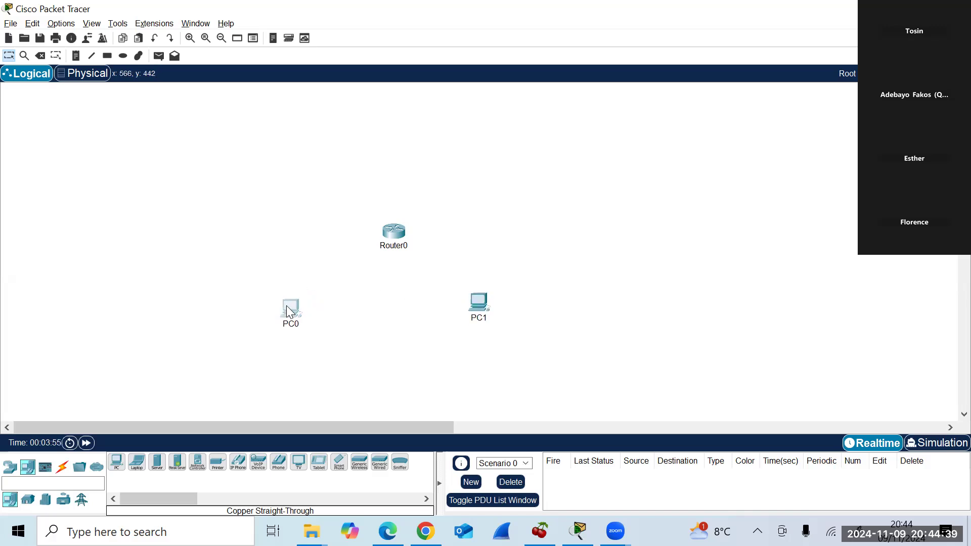
pyautogui.moveTo(476, 301); pyautogui.dragTo(488, 308)
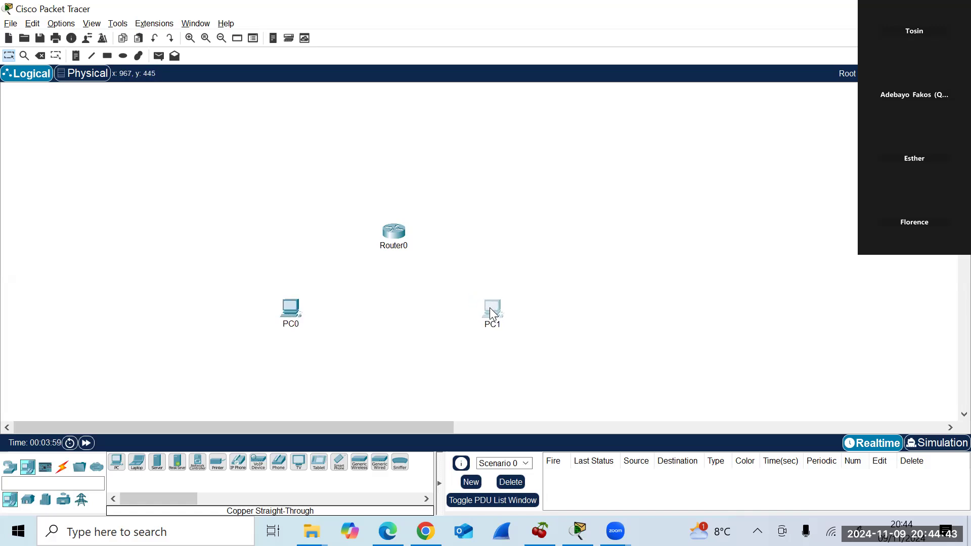
pyautogui.click(569, 294)
# List the cable types, try then cancel Copper Cross-Over, and briefly open Router0's window.
pyautogui.click(63, 471)
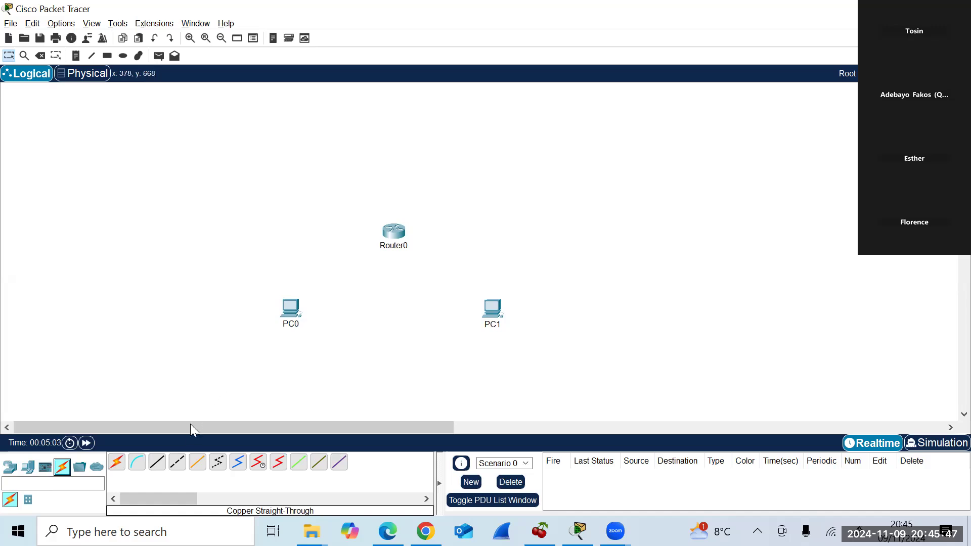
pyautogui.click(157, 468)
pyautogui.press('Escape')
pyautogui.click(394, 231)
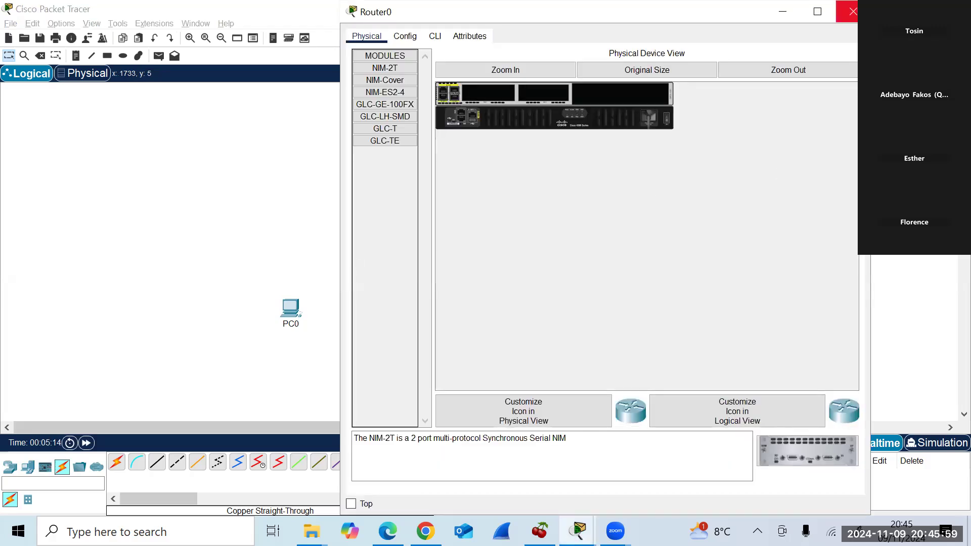
pyautogui.click(852, 11)
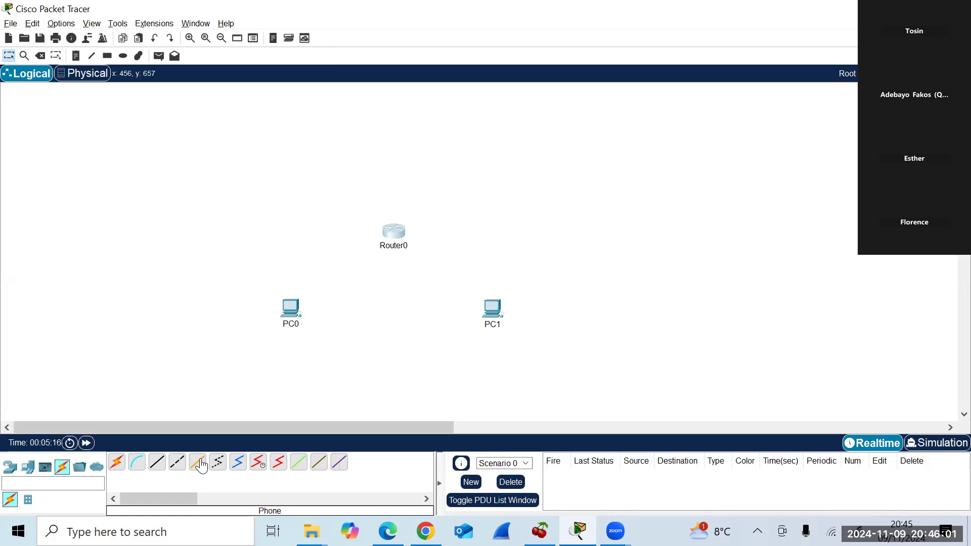
# Cable PC0 FastEthernet0 to Router0 GigabitEthernet0/0/0 using Copper Straight-Through.
pyautogui.click(157, 462)
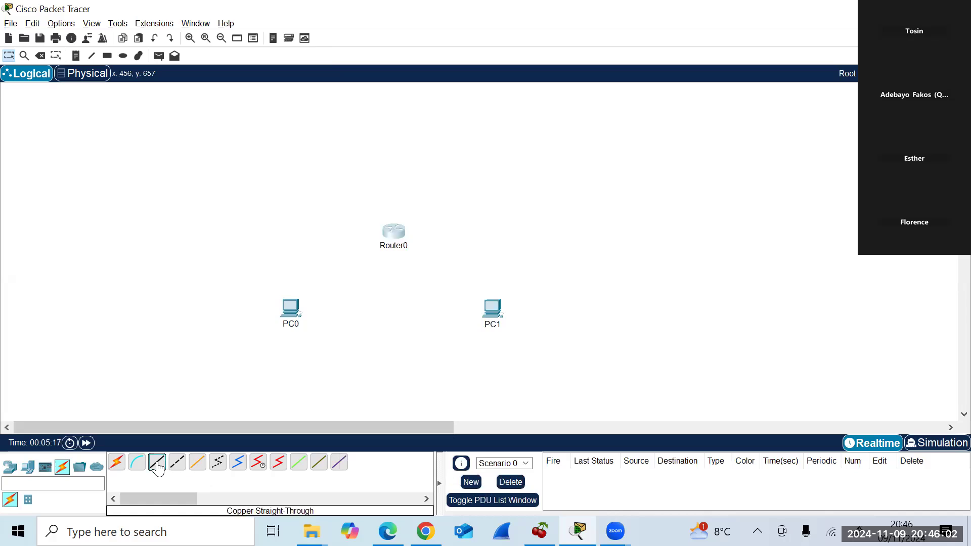
pyautogui.click(295, 308)
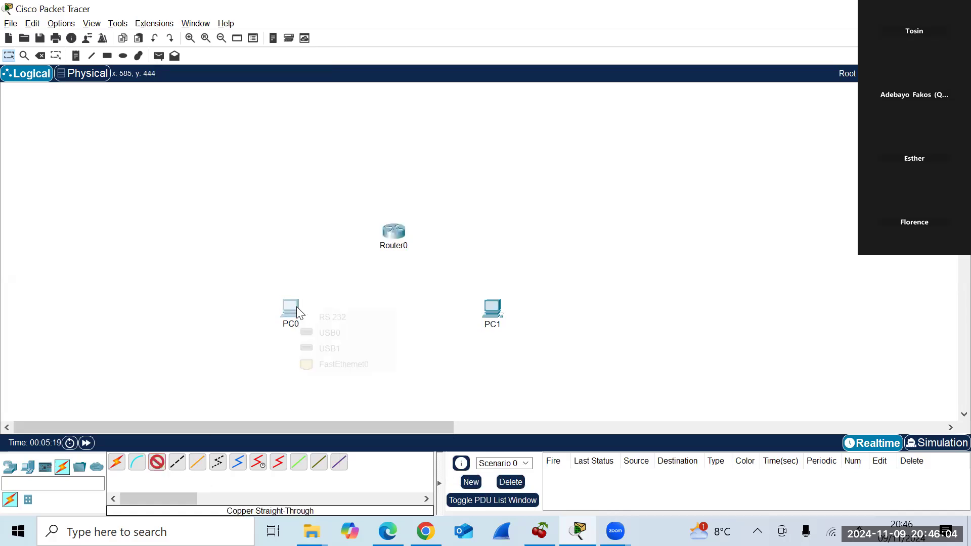
pyautogui.click(347, 371)
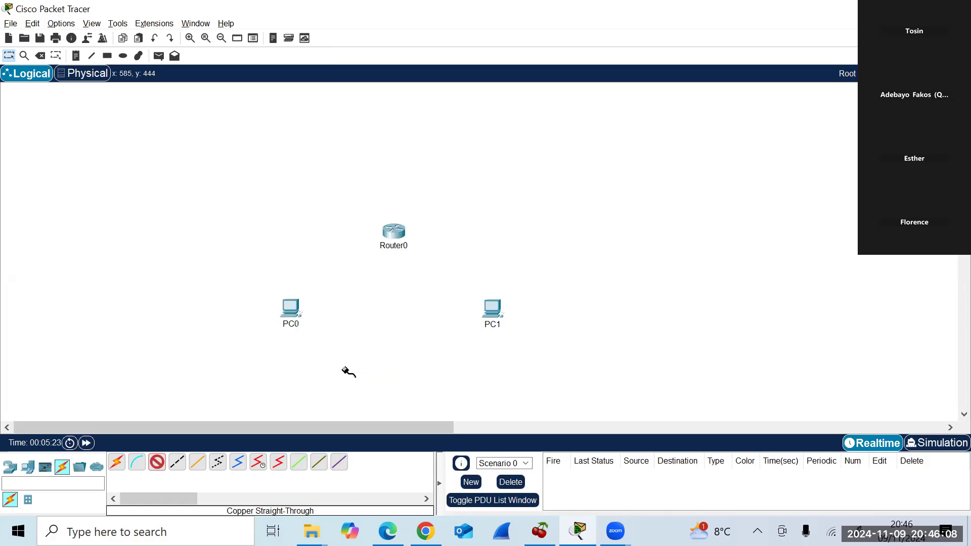
pyautogui.click(394, 232)
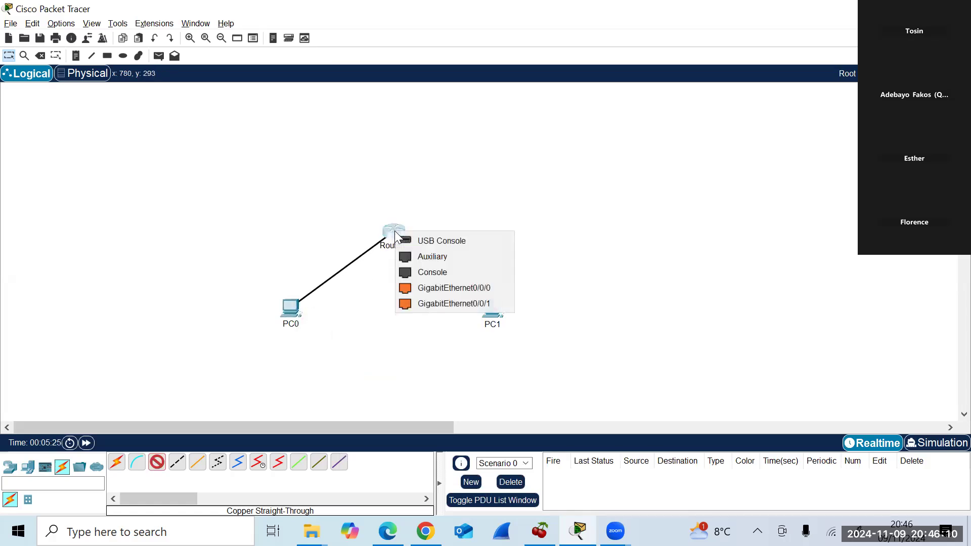
pyautogui.click(429, 287)
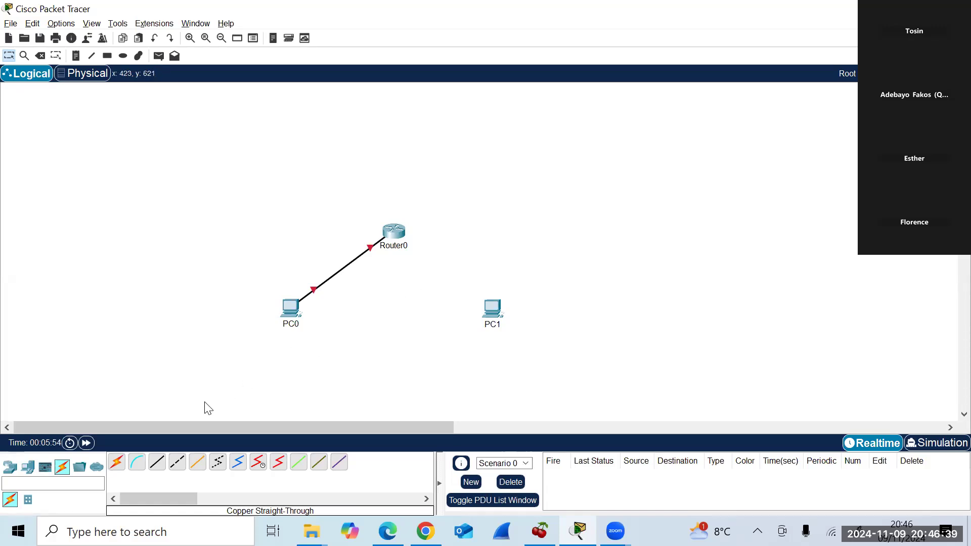
pyautogui.click(156, 470)
# Run a second straight-through cable from PC1 FastEthernet0 to Router0 GigabitEthernet0/0/1.
pyautogui.click(488, 307)
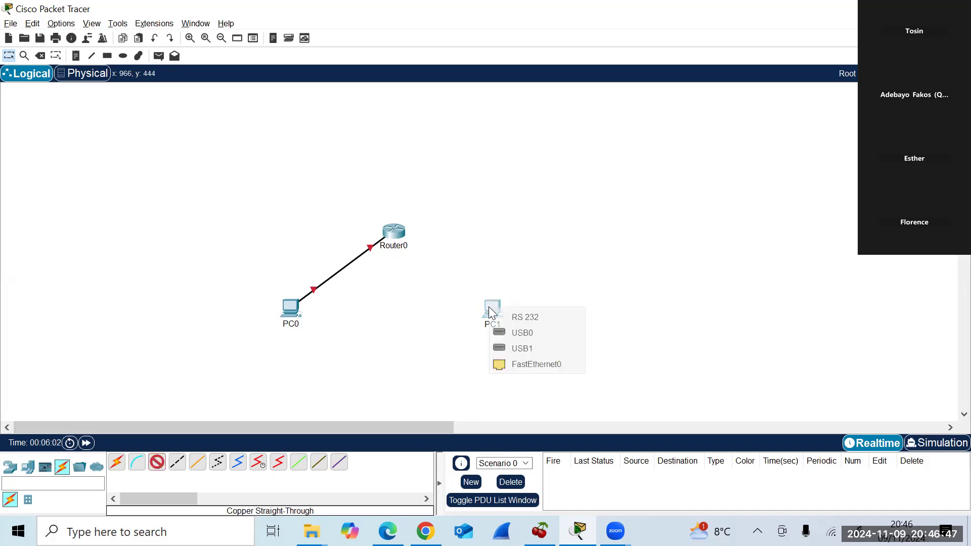
pyautogui.click(521, 365)
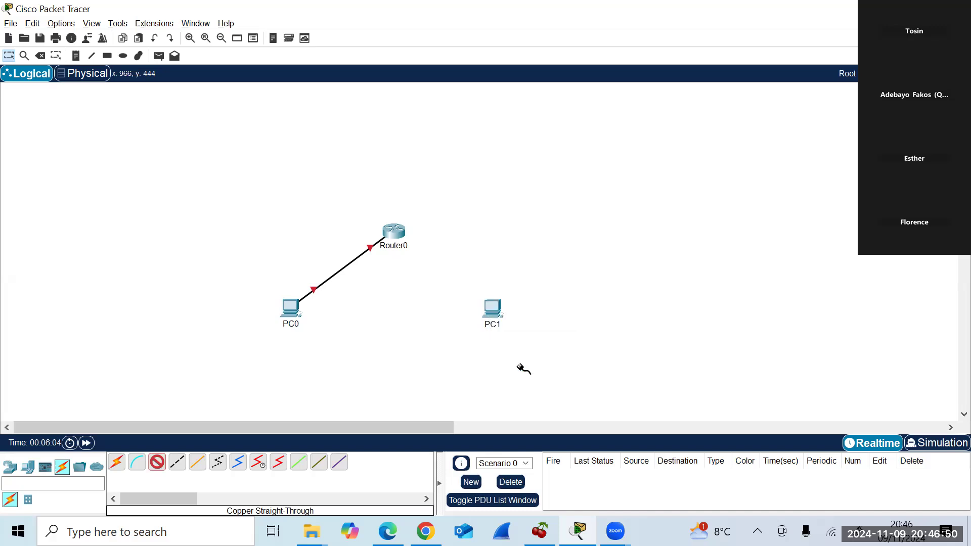
pyautogui.click(397, 238)
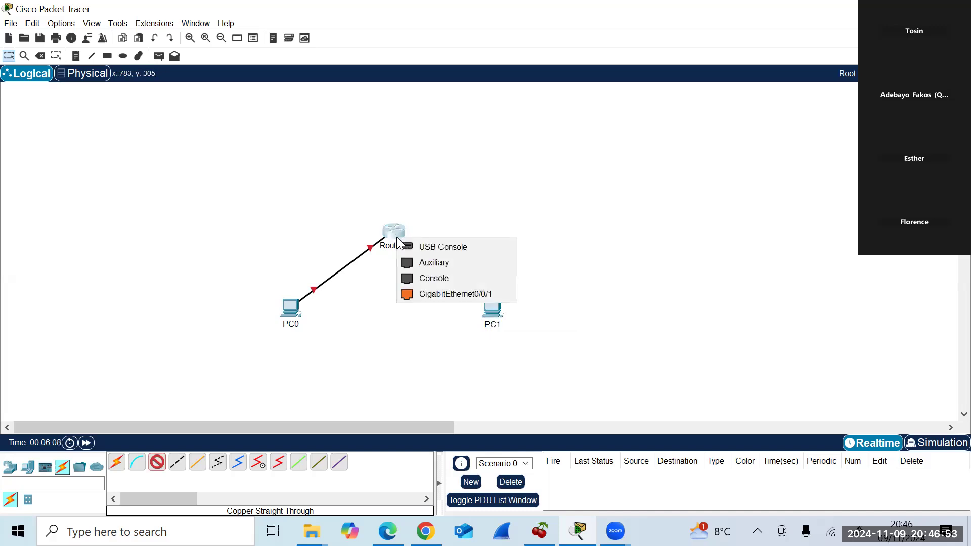
pyautogui.click(444, 298)
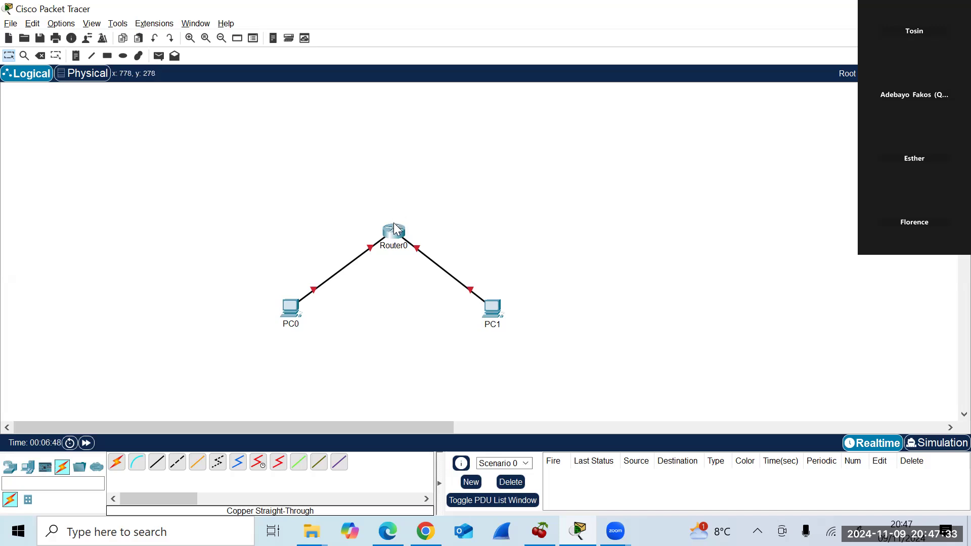
pyautogui.moveTo(395, 234)
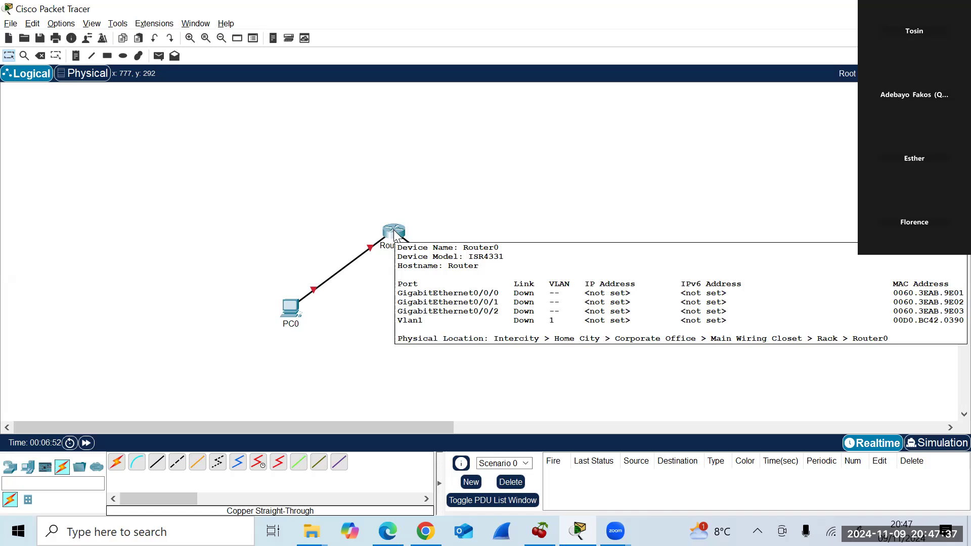
pyautogui.click(395, 234)
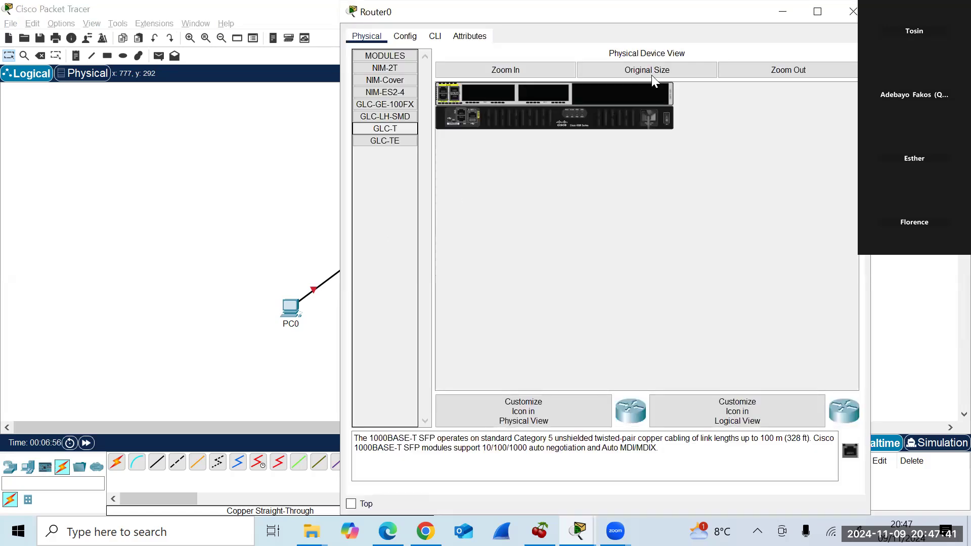
pyautogui.click(840, 31)
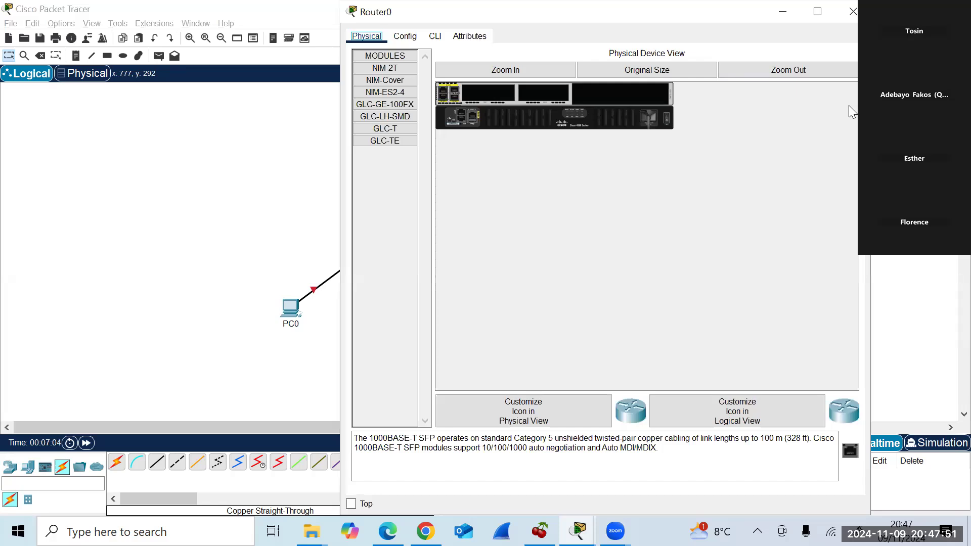
pyautogui.click(895, 101)
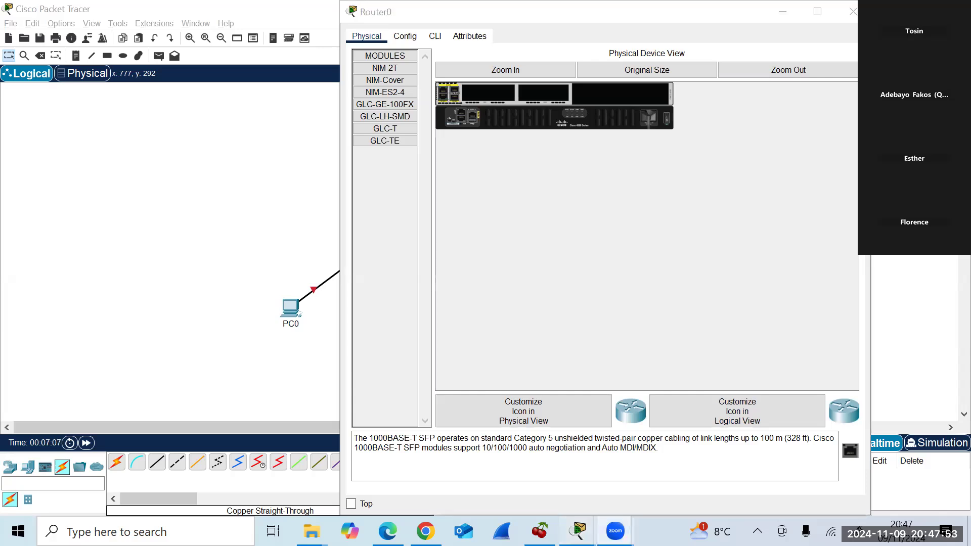
pyautogui.moveTo(577, 532)
pyautogui.click(534, 461)
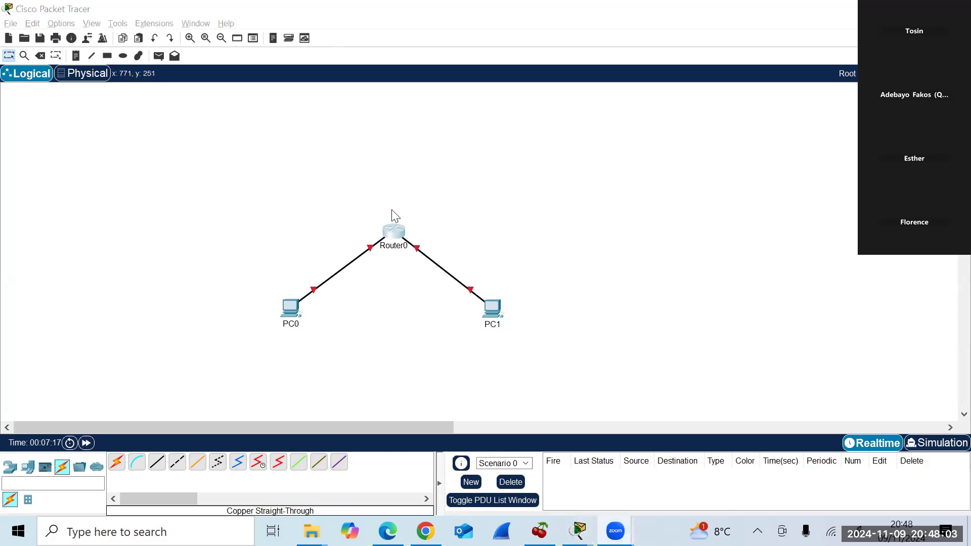
pyautogui.click(392, 233)
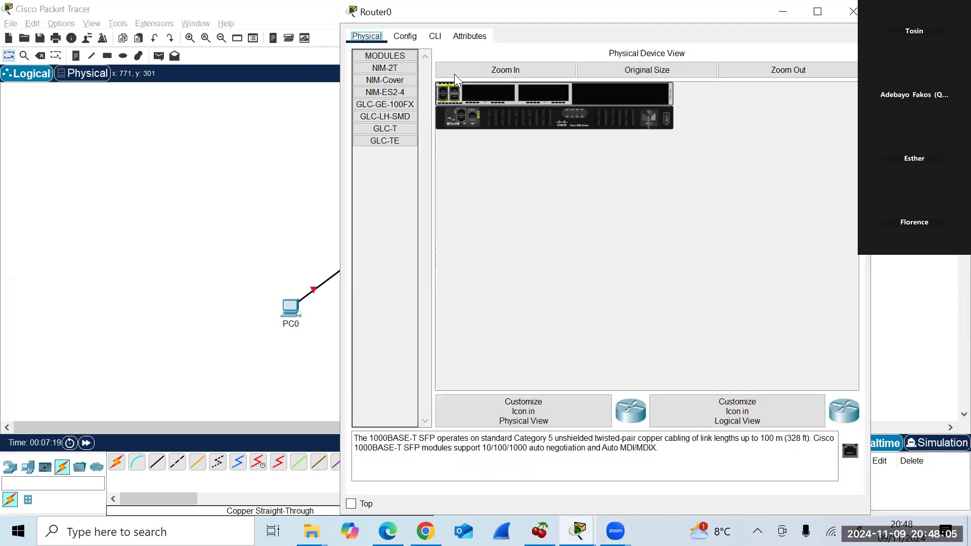
# Open Router0's CLI, maximize it, and scroll to the initial configuration yes/no prompt.
pyautogui.click(436, 37)
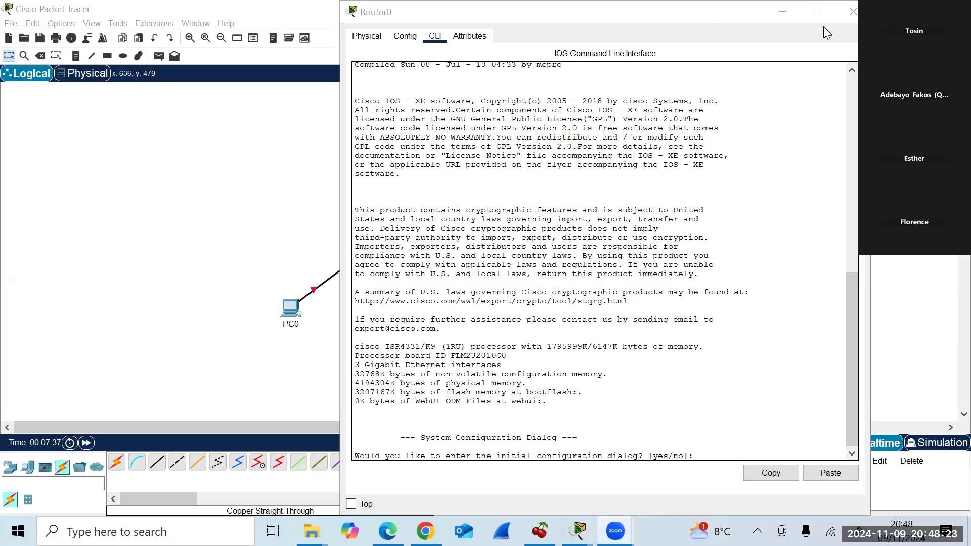
pyautogui.doubleClick(695, 13)
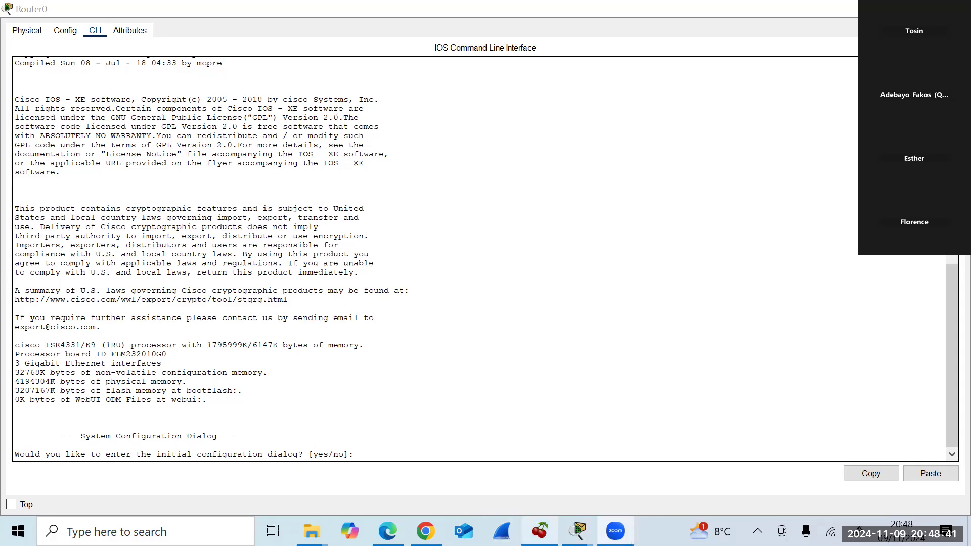
pyautogui.moveTo(578, 531)
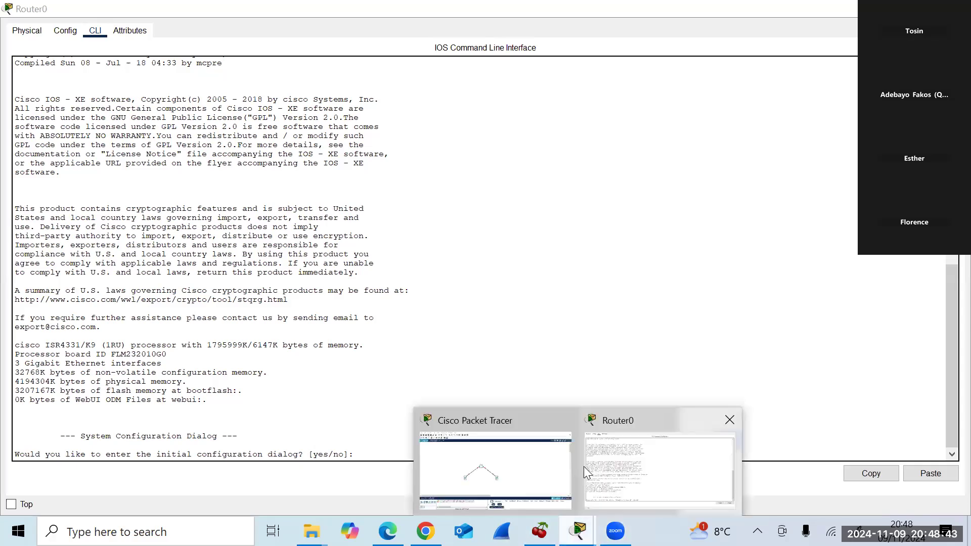
pyautogui.click(520, 462)
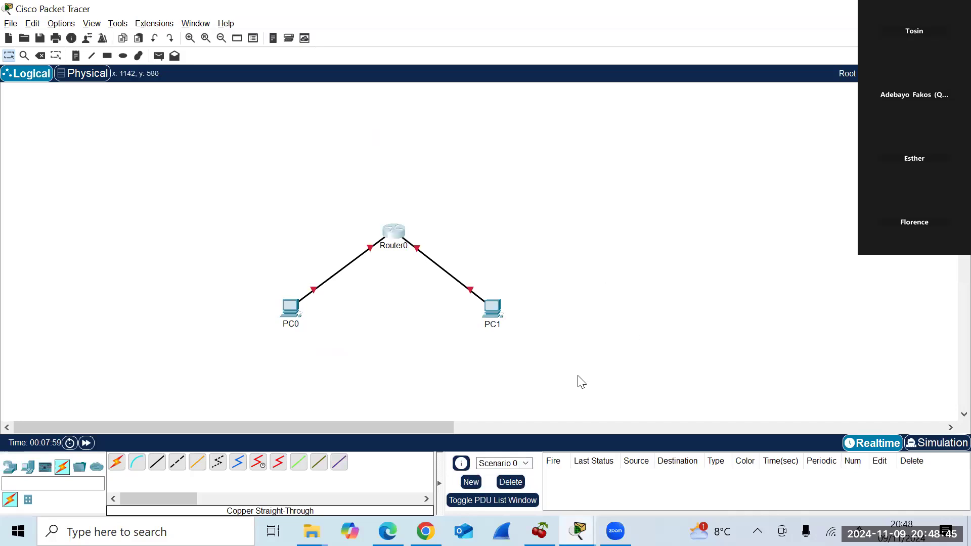
pyautogui.click(397, 232)
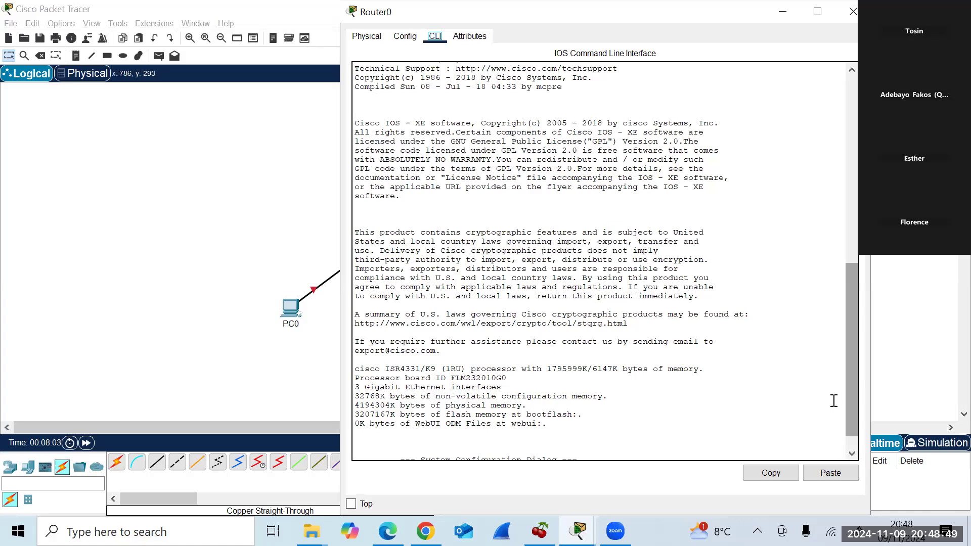
pyautogui.moveTo(849, 424); pyautogui.dragTo(835, 451)
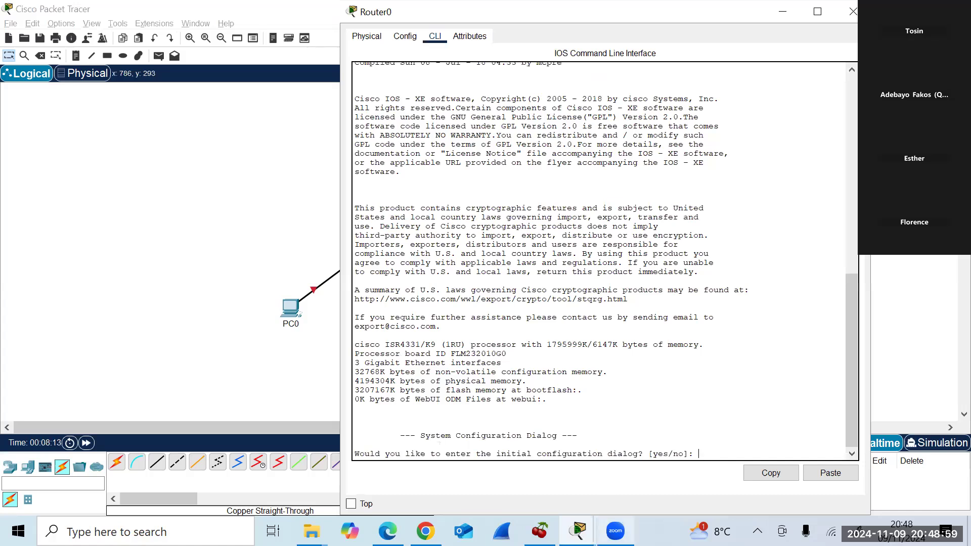
pyautogui.moveTo(616, 531)
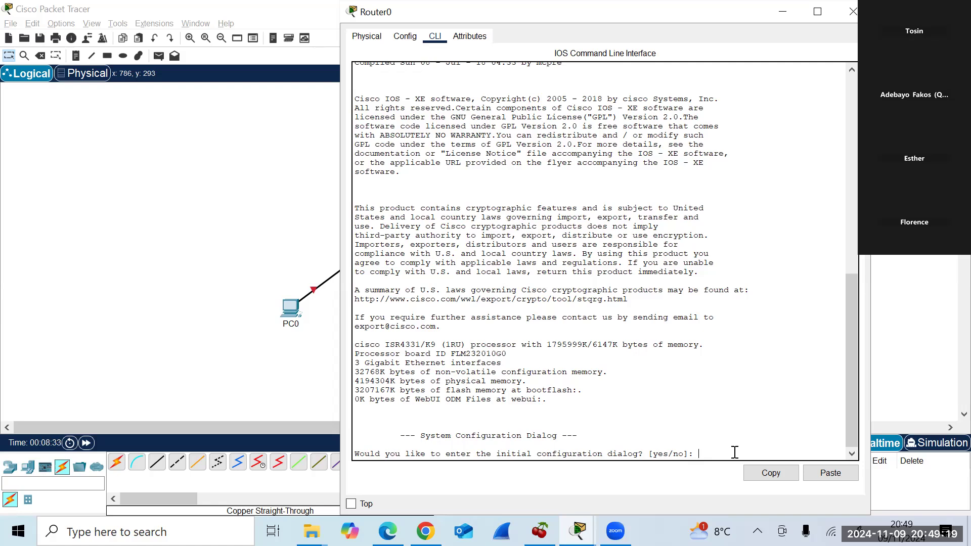
# Answer 'no' to Router0's initial configuration dialog and continue to the Router> prompt.
pyautogui.write('no')
pyautogui.press('Return')
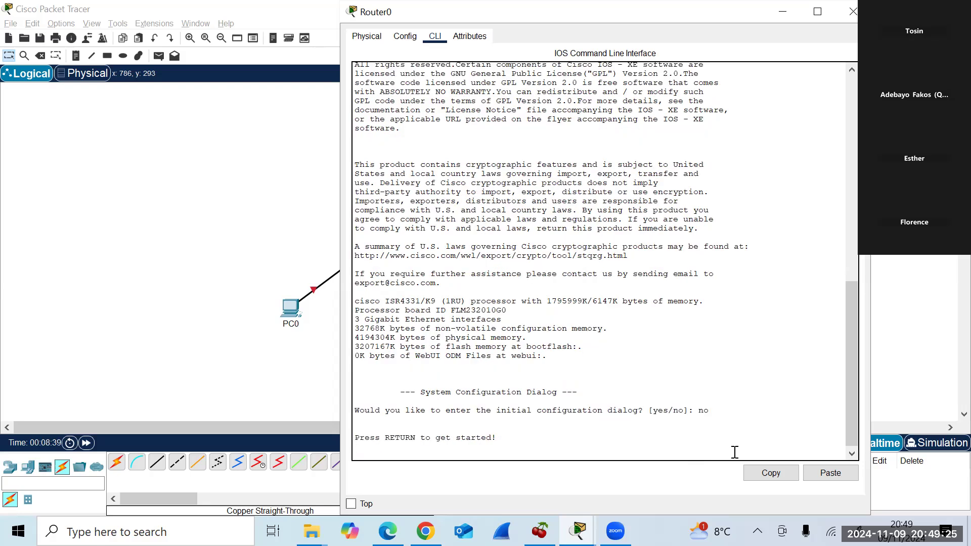
pyautogui.press('Return')
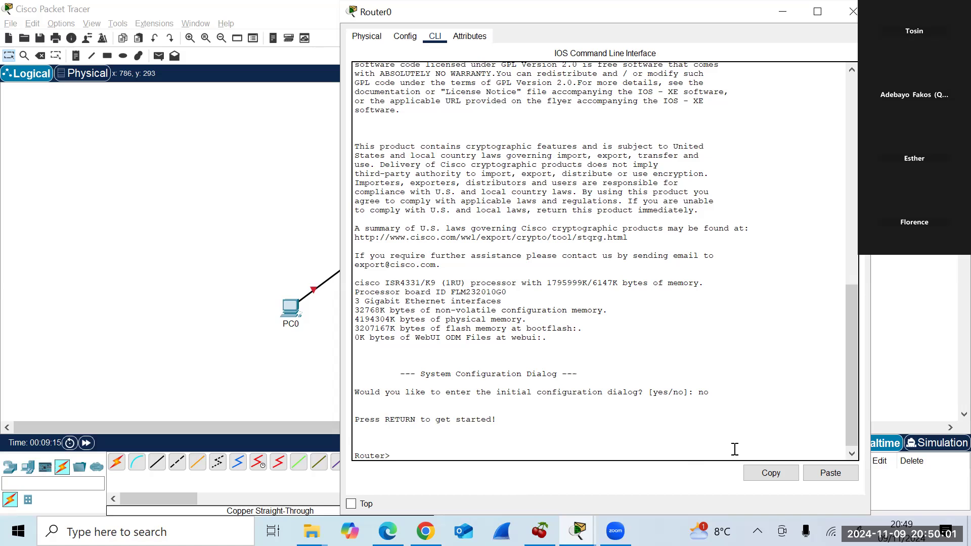
# Run enable, then configure terminal, reaching the Router(config)# prompt.
pyautogui.write('enable')
pyautogui.press('Return')
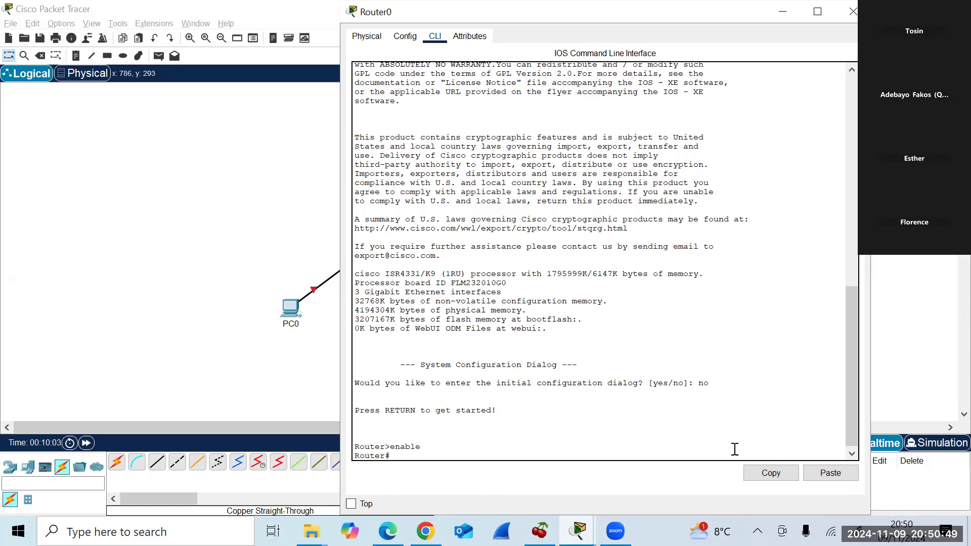
pyautogui.write('configure terminal')
pyautogui.press('Return')
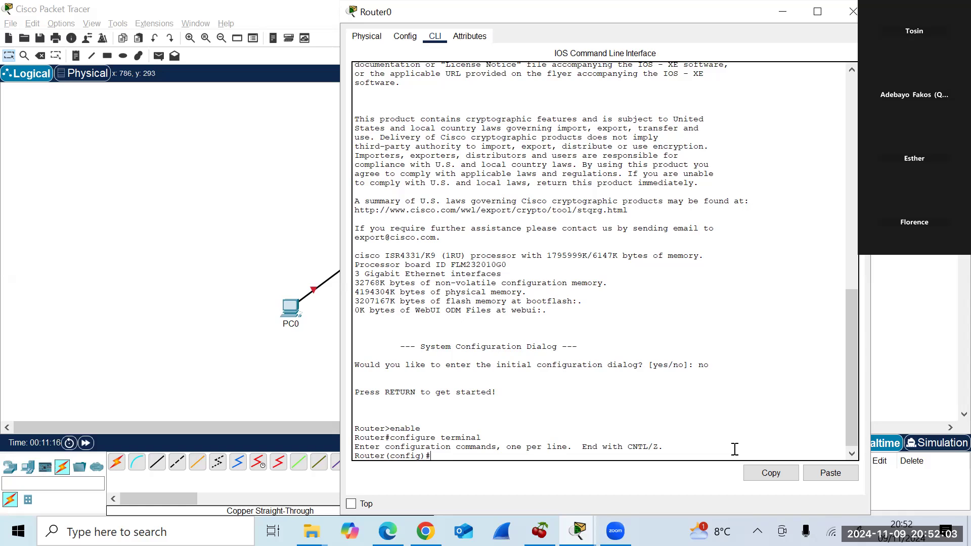
# Enter 'hostname Home-Router', fixing a typo, so the prompt reads Home-Router(config)#.
pyautogui.write('Hostname')
pyautogui.write('Home-Roue')
pyautogui.press('BackSpace')
pyautogui.write('ter')
pyautogui.press('Return')
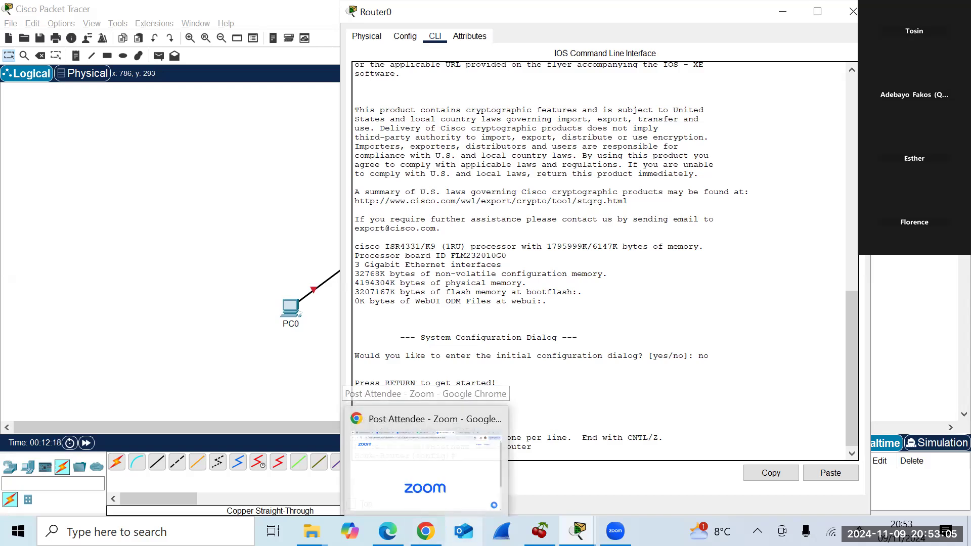
pyautogui.moveTo(616, 531)
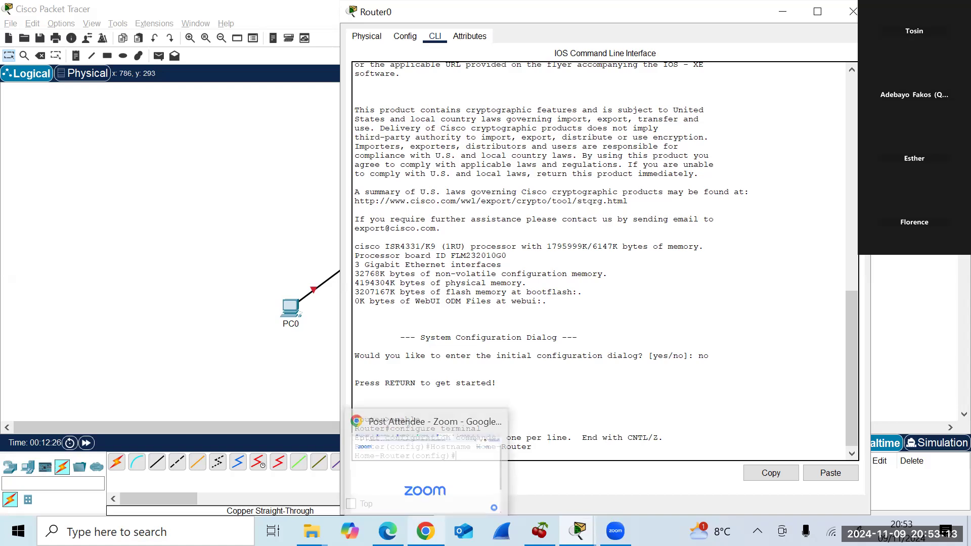
pyautogui.moveTo(540, 531)
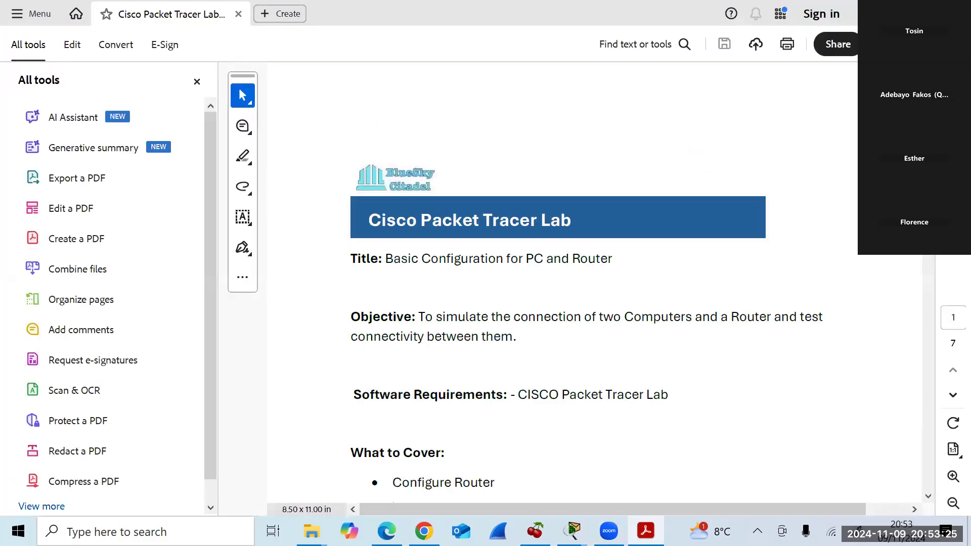
# Scroll the lab PDF to the Configure Hostname section, then return to the Packet Tracer topology.
pyautogui.scroll(-10, 561, 284)
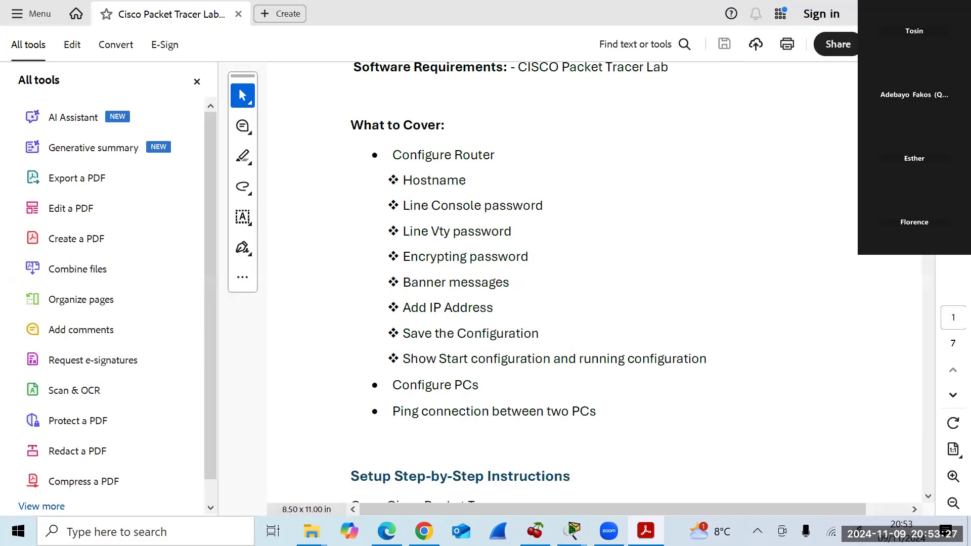
pyautogui.scroll(3, 562, 283)
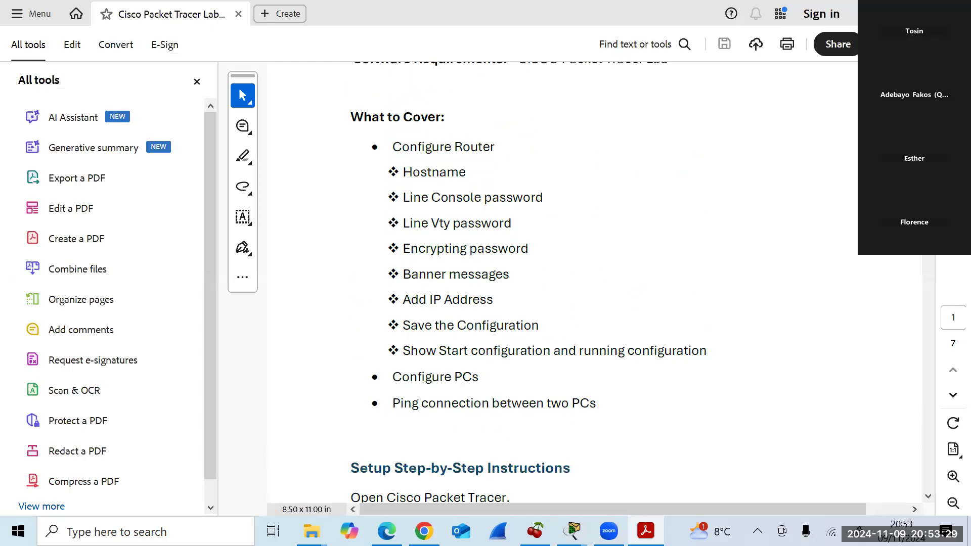
pyautogui.scroll(-13, 561, 283)
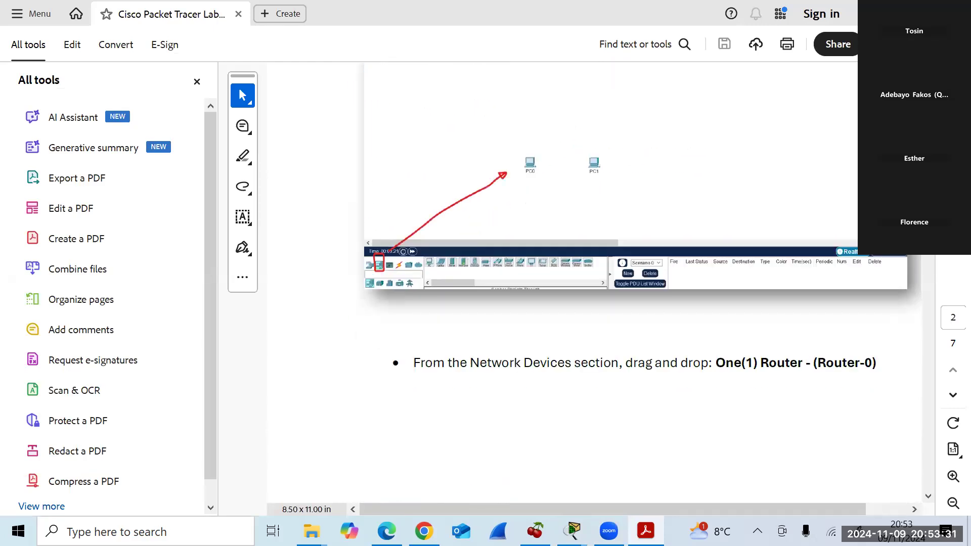
pyautogui.scroll(4, 562, 283)
pyautogui.scroll(-9, 562, 283)
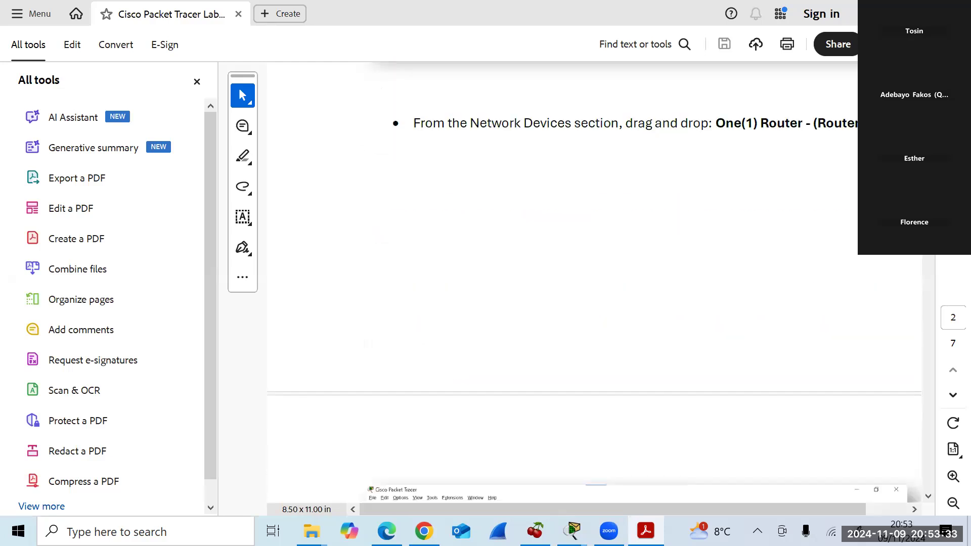
pyautogui.scroll(-9, 562, 284)
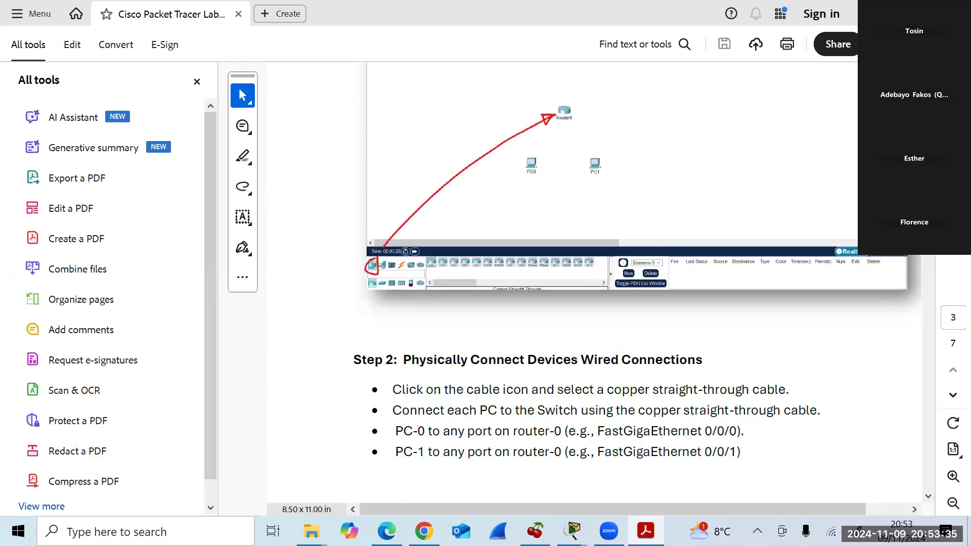
pyautogui.scroll(-10, 928, 266)
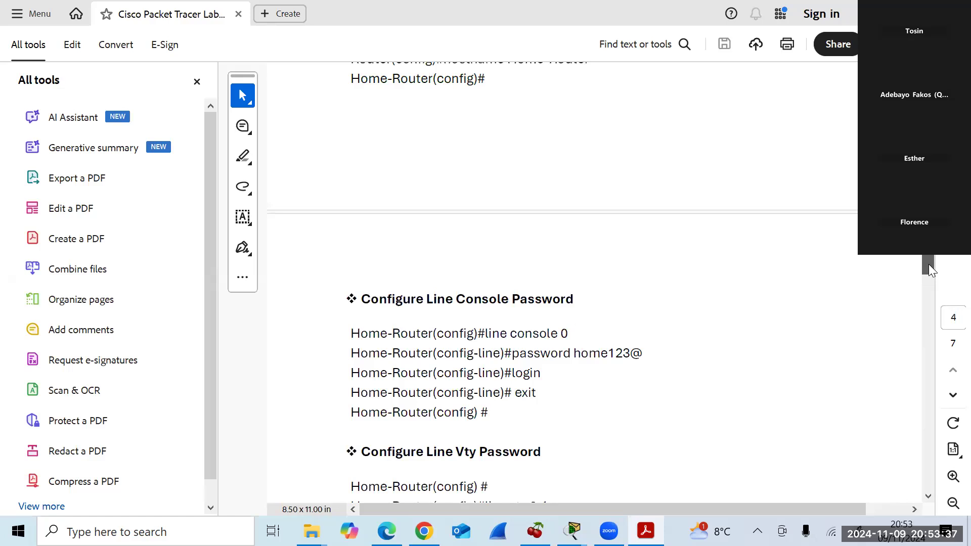
pyautogui.scroll(4, 929, 257)
pyautogui.scroll(-2, 929, 261)
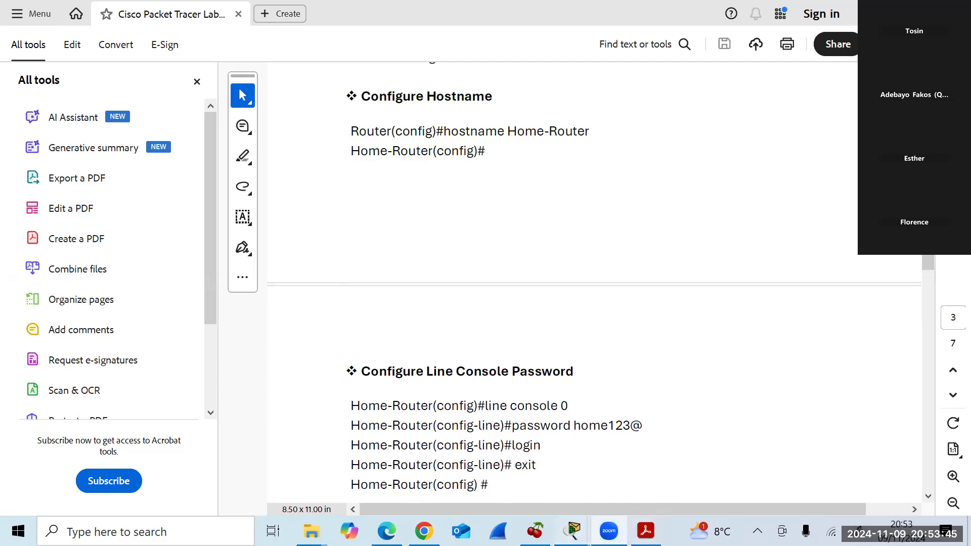
pyautogui.moveTo(573, 531)
pyautogui.click(544, 471)
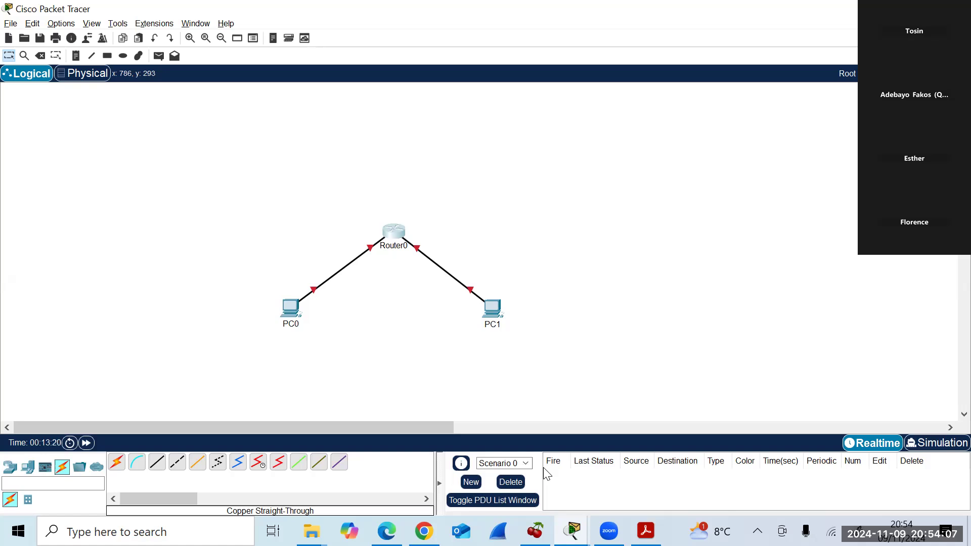
# Reopen Router0's CLI and enter line console 0 configuration mode.
pyautogui.click(394, 234)
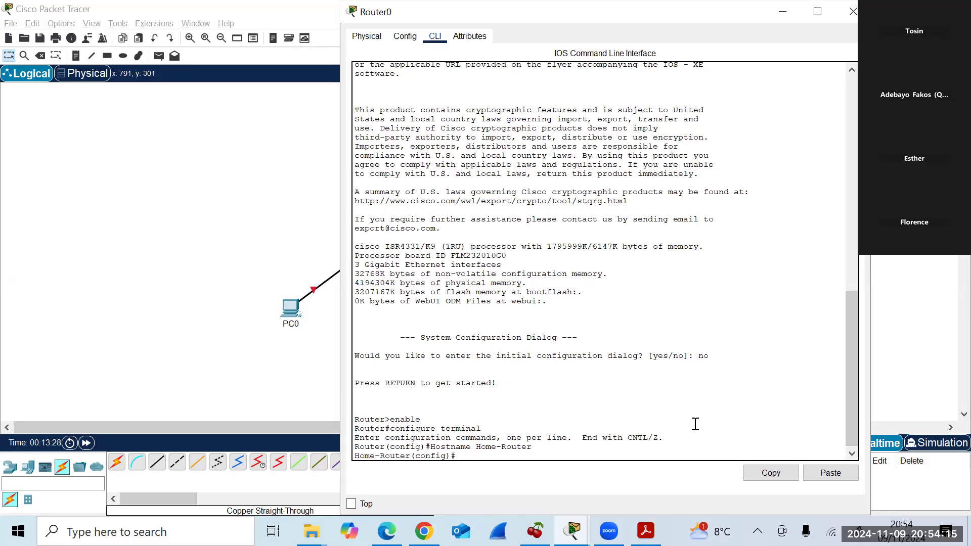
pyautogui.write('line console 0')
pyautogui.press('Return')
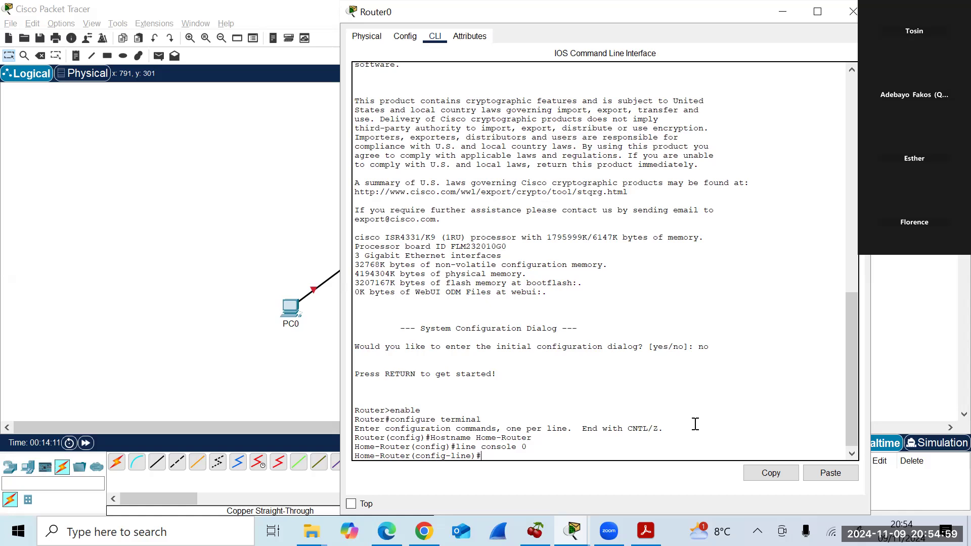
# Set a console line password and require login on console line 0.
pyautogui.write('password')
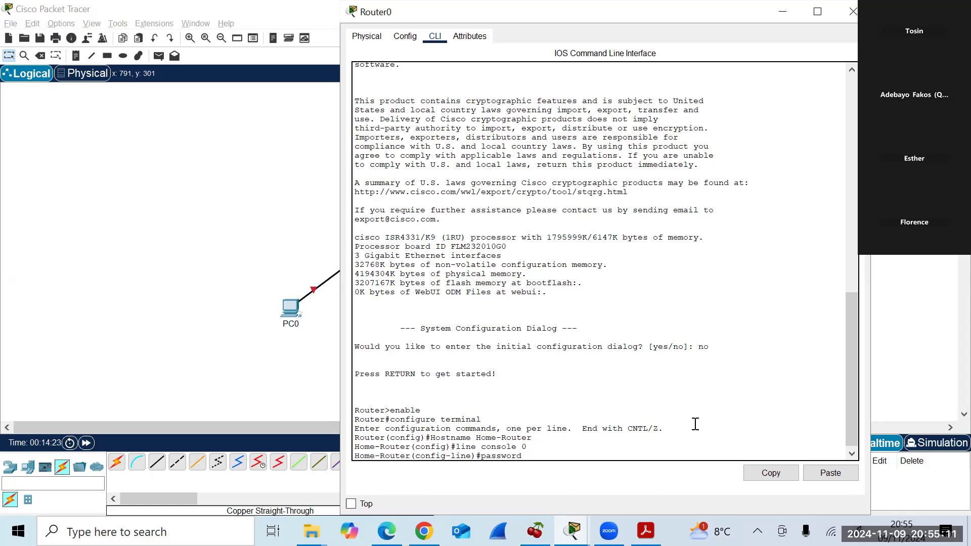
pyautogui.write('home123@')
pyautogui.press('Return')
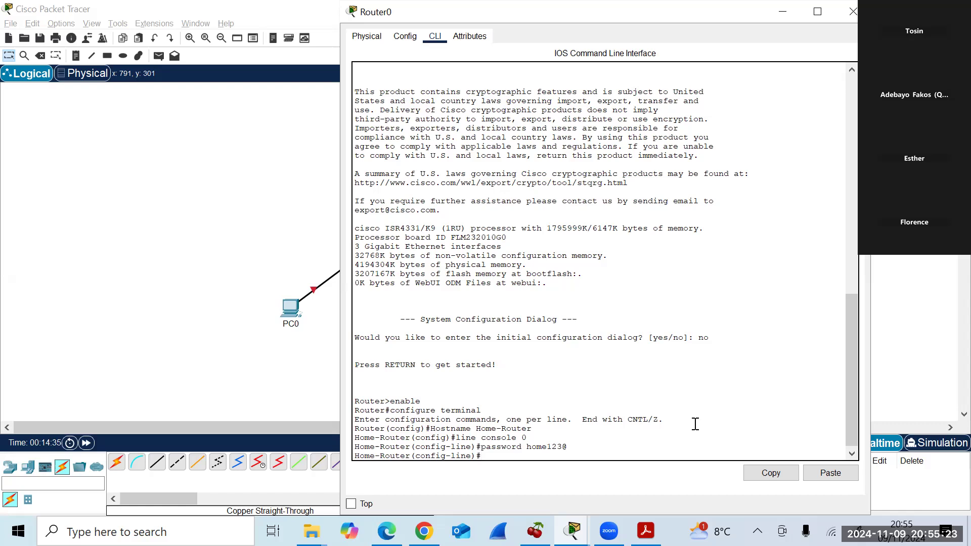
pyautogui.write('login')
pyautogui.press('Return')
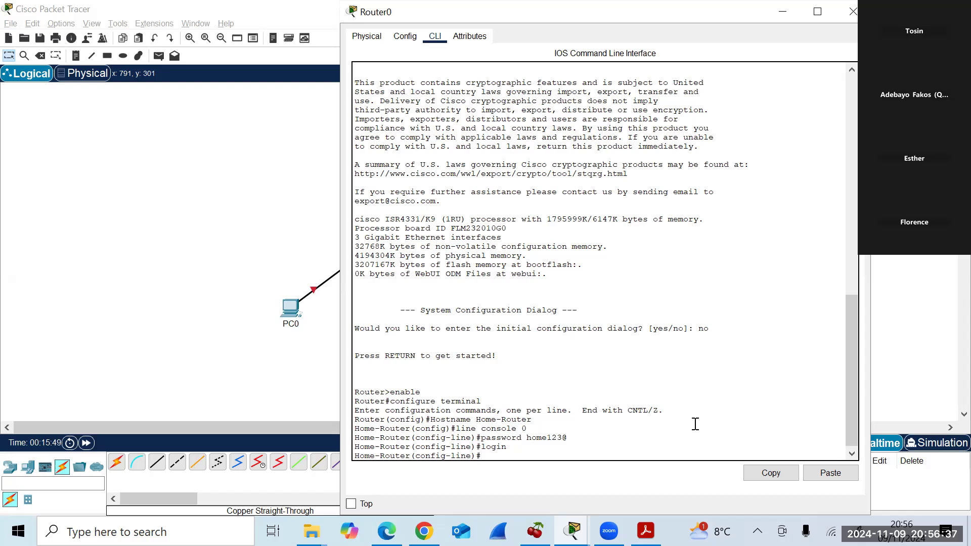
# Enter configuration mode for vty lines 0 to 4 with line vty 0 4.
pyautogui.write('line vty 0 4')
pyautogui.press('Return')
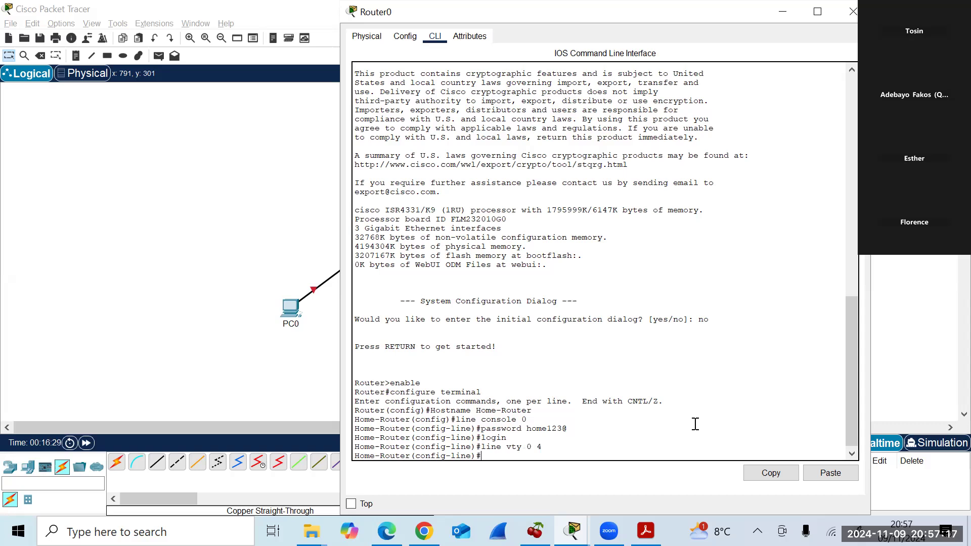
# Type the vty password command and check it against the guide's Line Vty Password section.
pyautogui.write('password')
pyautogui.write('telnet123@')
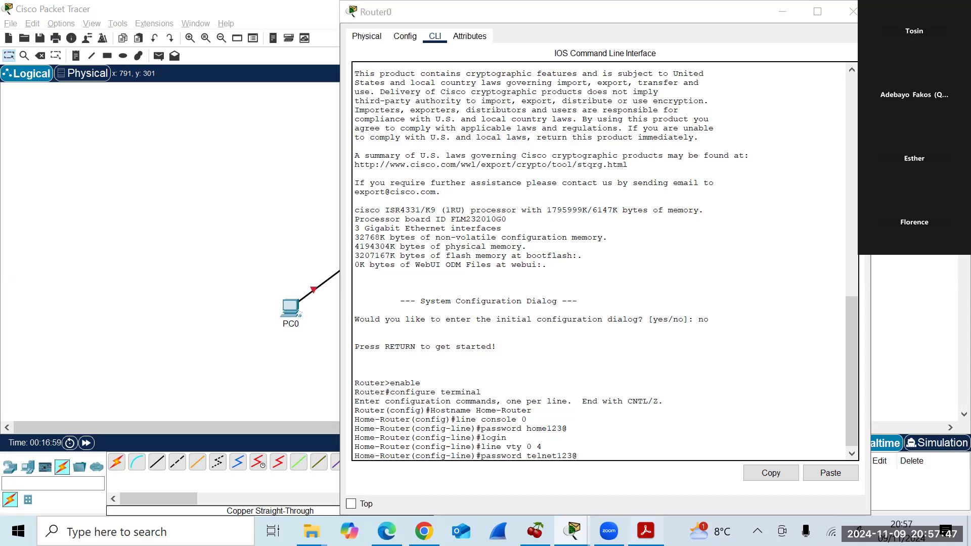
pyautogui.click(647, 530)
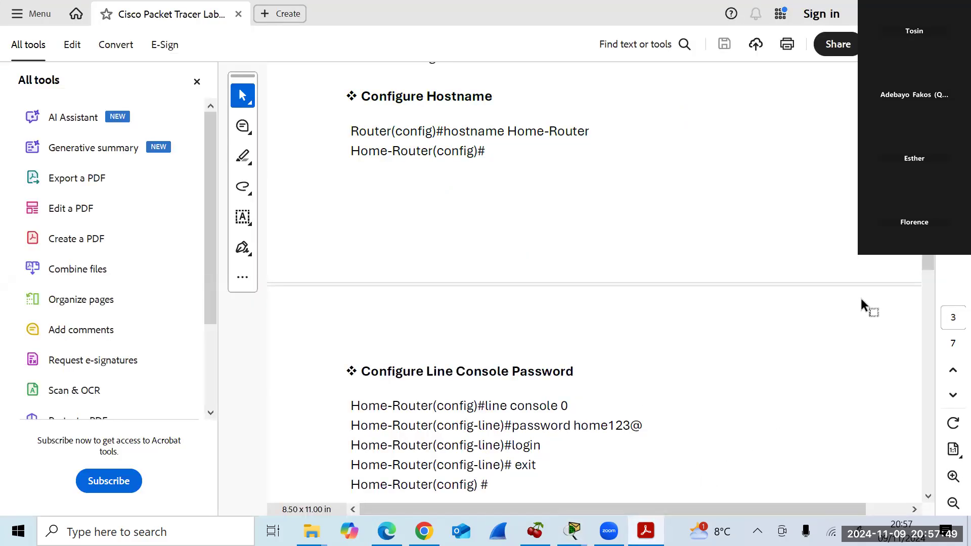
pyautogui.moveTo(928, 257); pyautogui.dragTo(928, 268)
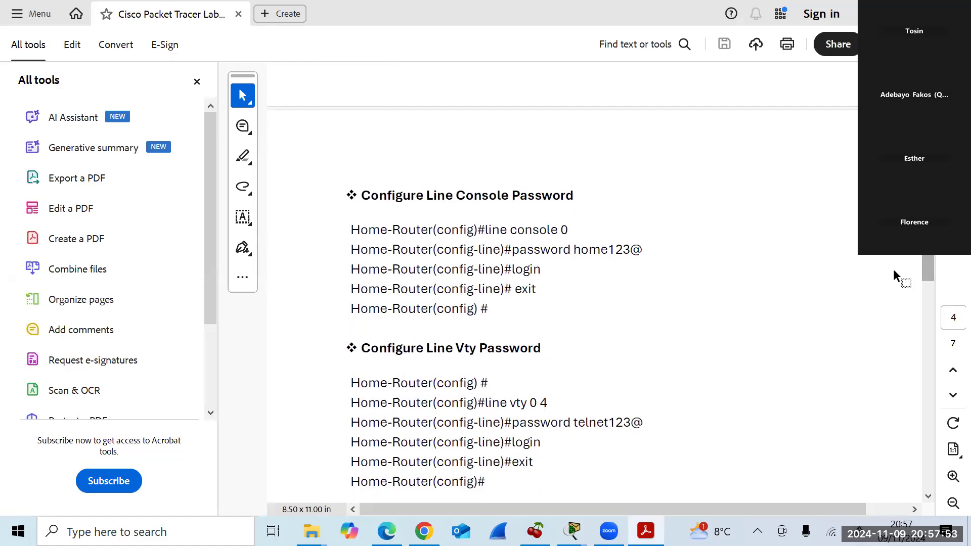
pyautogui.hotkey('alt', 'Tab')
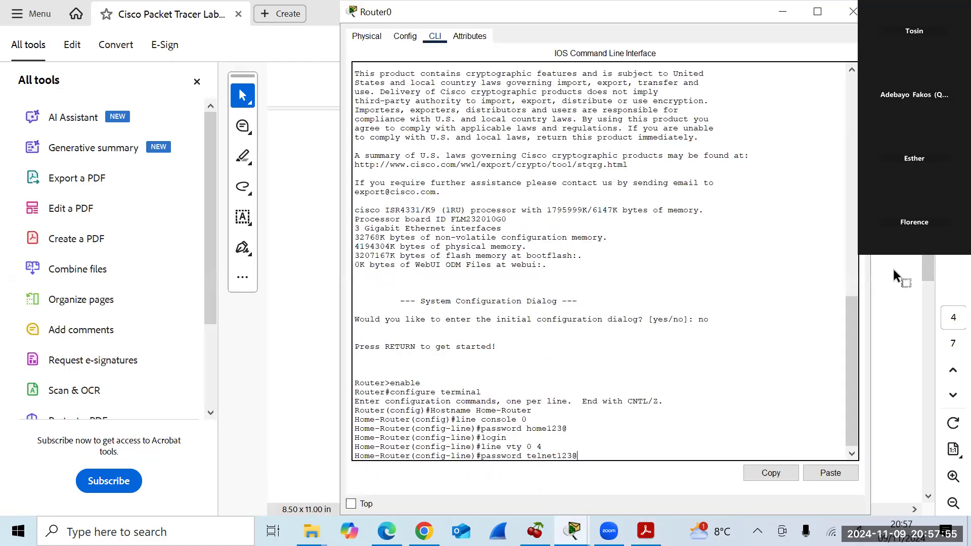
# Apply the vty password and enable login on vty lines 0–4.
pyautogui.press('Return')
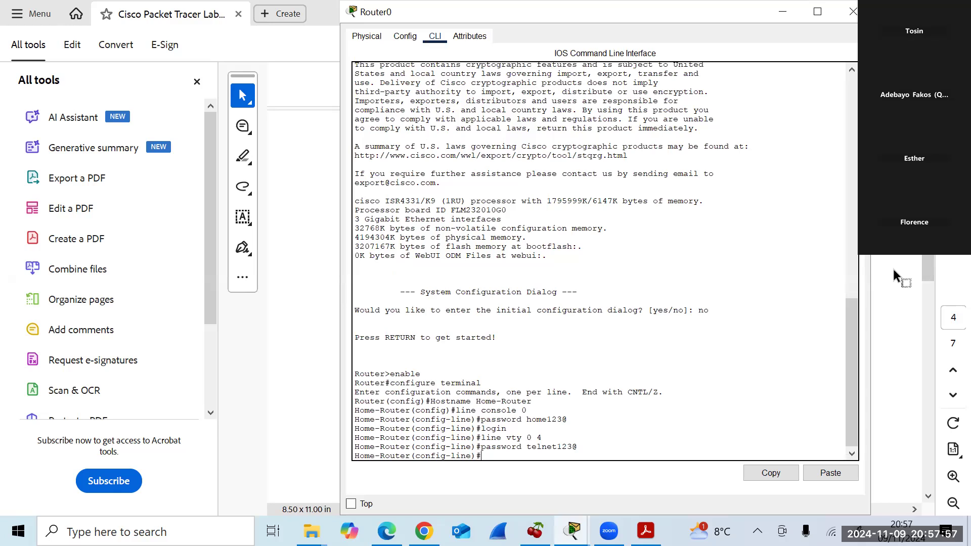
pyautogui.write('login')
pyautogui.press('Return')
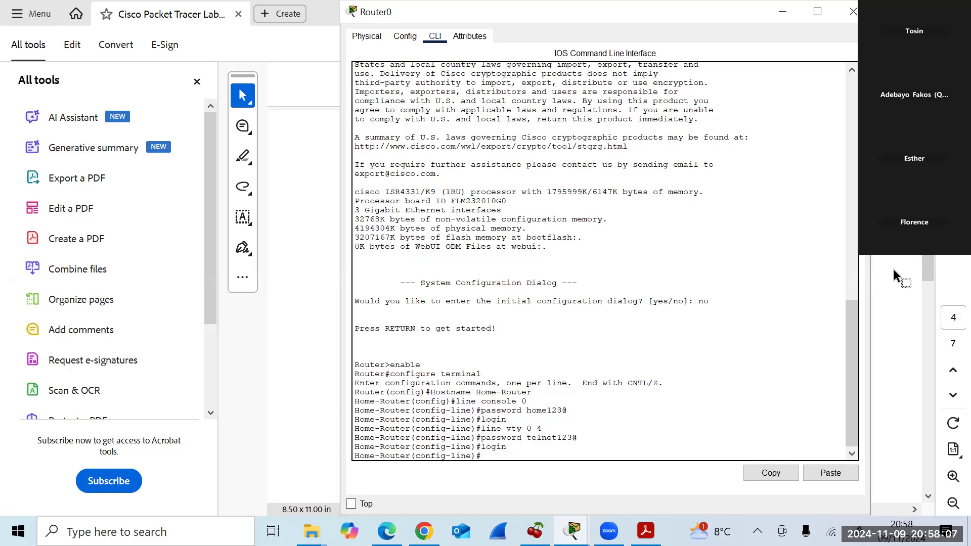
pyautogui.hotkey('alt', 'Tab')
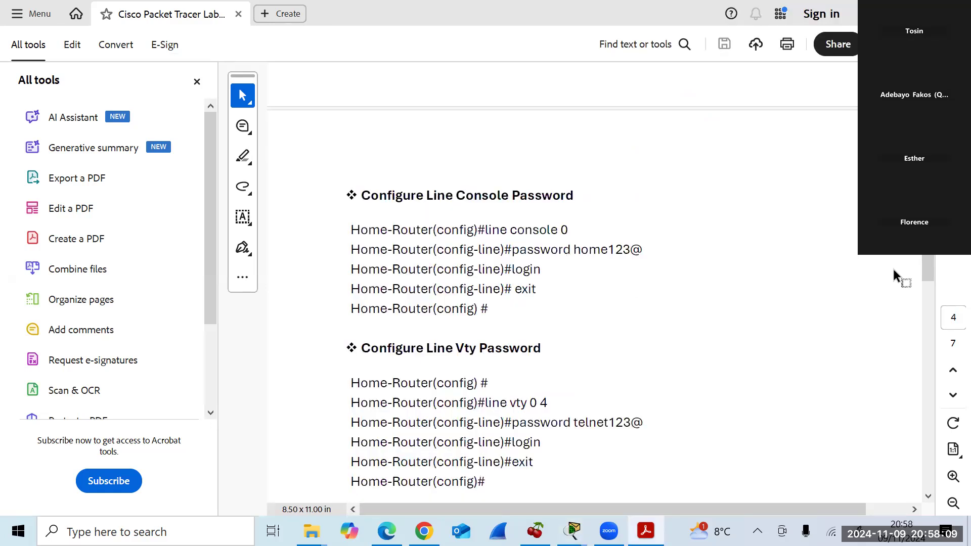
# Mark the current step in the lab guide and scroll down to the Encrypt Password section.
pyautogui.moveTo(771, 412); pyautogui.dragTo(785, 266)
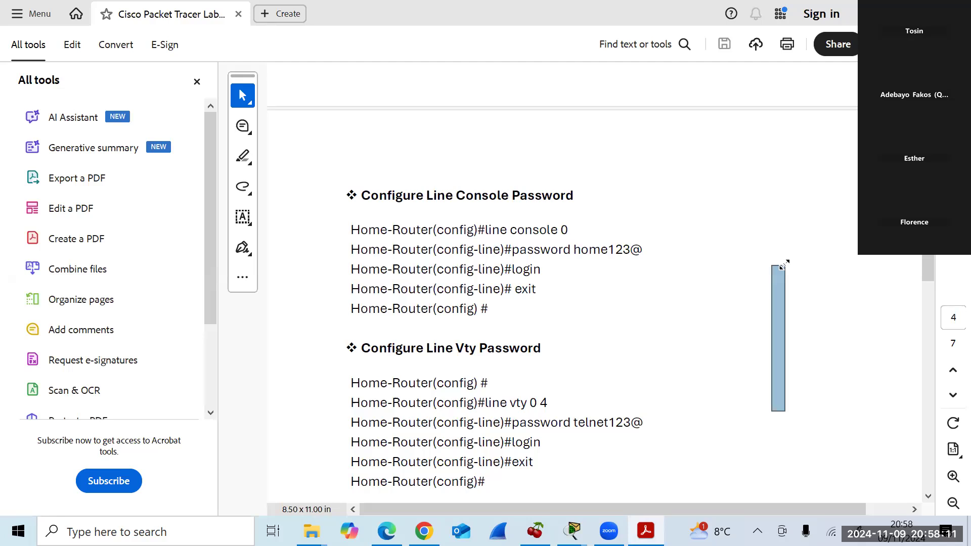
pyautogui.moveTo(930, 265); pyautogui.dragTo(925, 285)
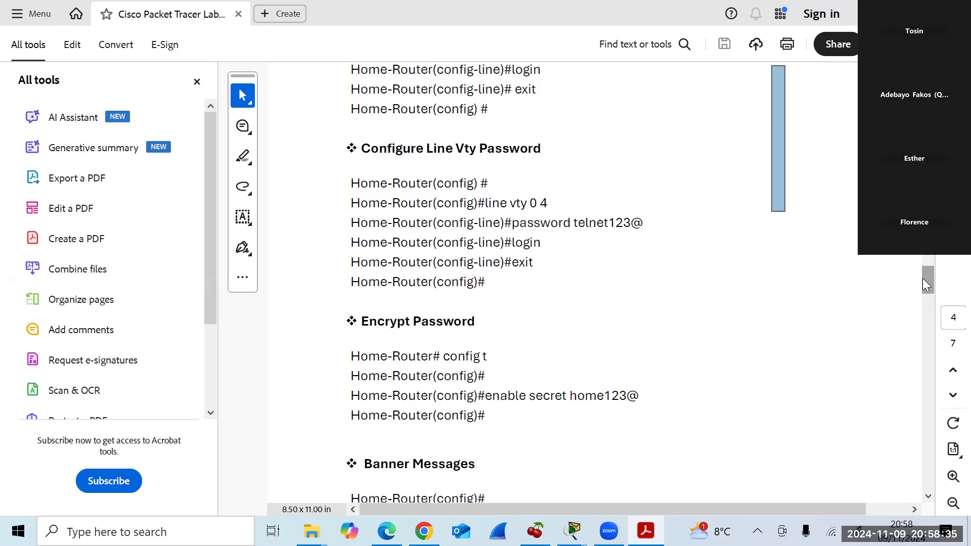
pyautogui.hotkey('alt', 'Tab')
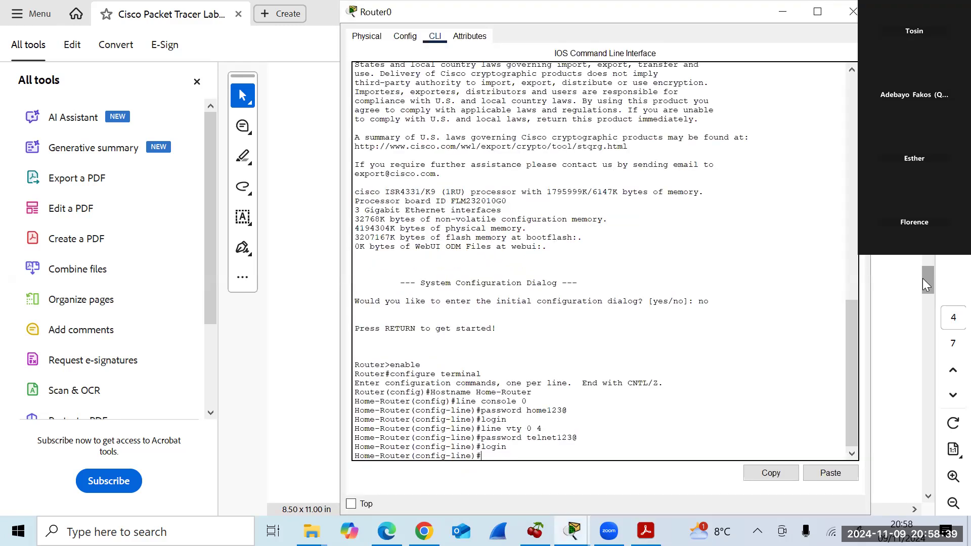
# Exit the vty line configuration back to the global configuration prompt.
pyautogui.hotkey('alt', 'Tab')
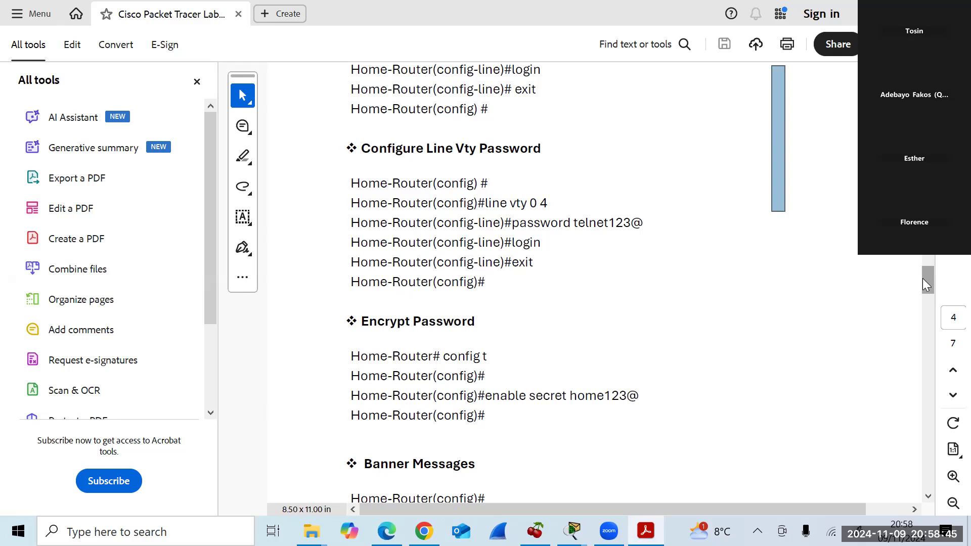
pyautogui.hotkey('alt', 'Tab')
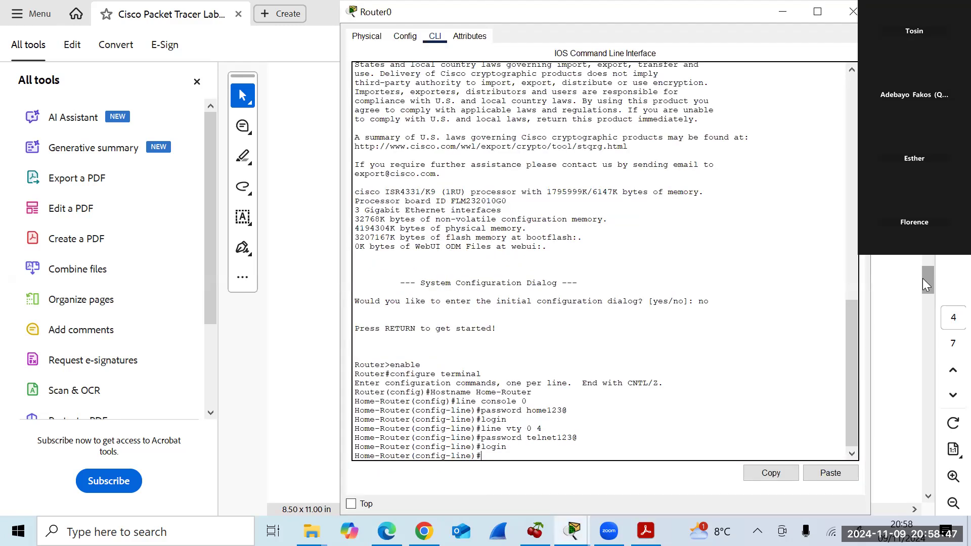
pyautogui.write('exit')
pyautogui.press('Return')
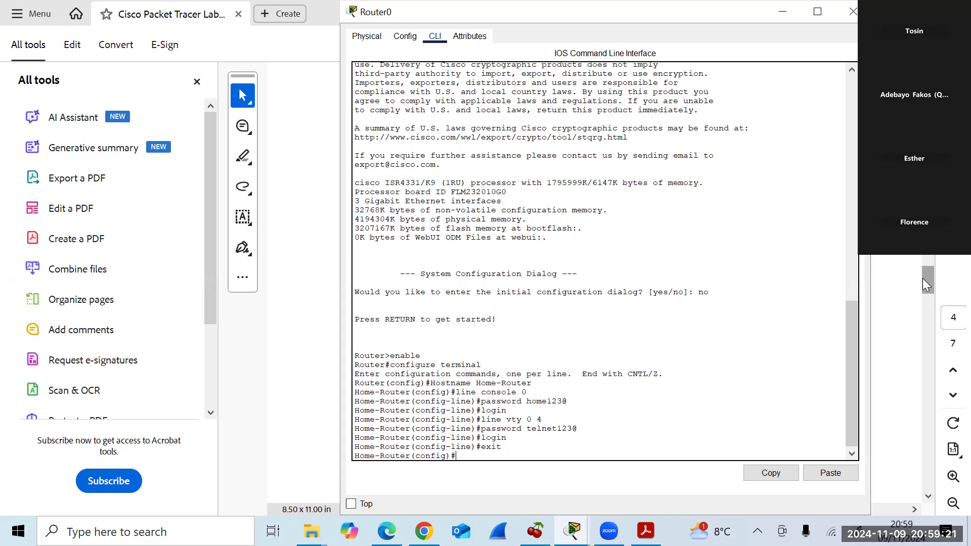
# Set Home-Router's enable secret password, re-entering it after a stray login error.
pyautogui.write('nable secret home123@')
pyautogui.press('Return')
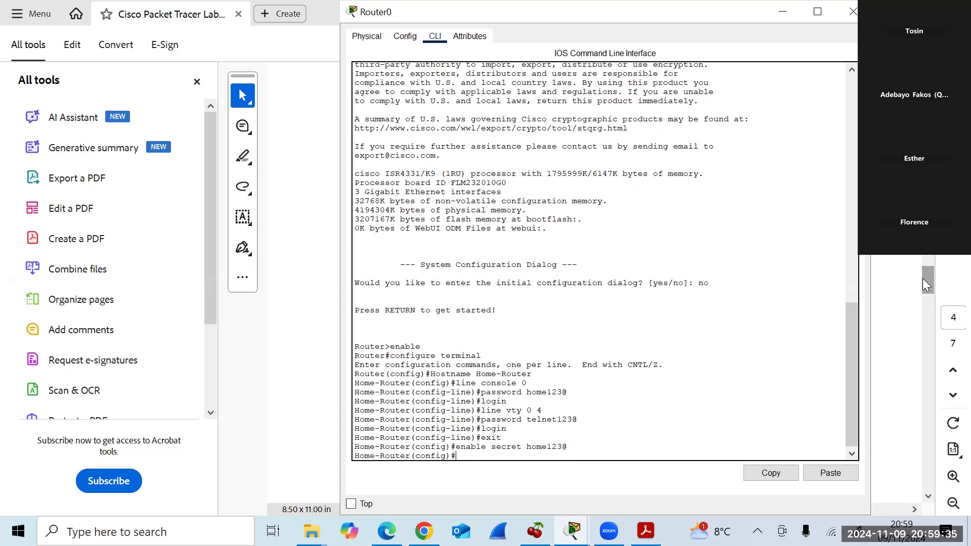
pyautogui.write('login')
pyautogui.press('Return')
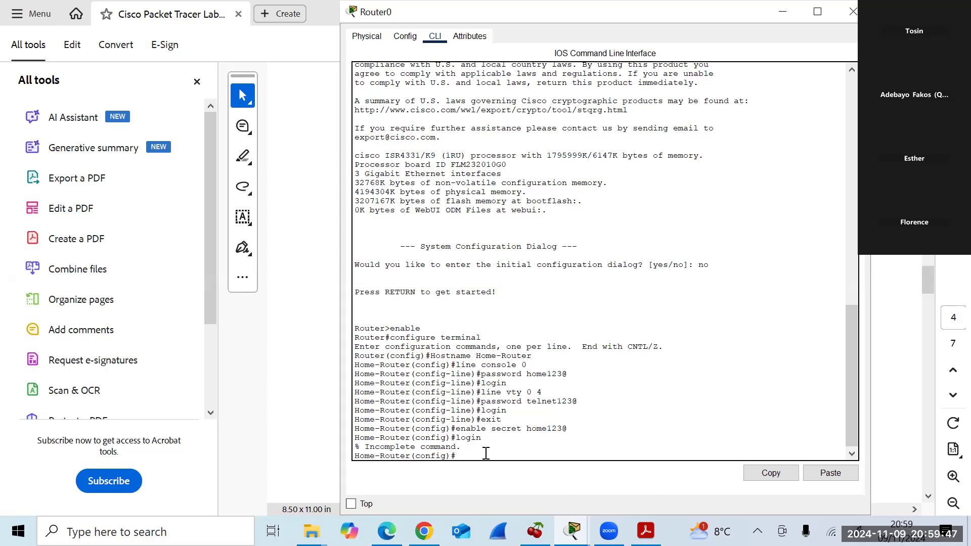
pyautogui.hotkey('alt', 'Tab')
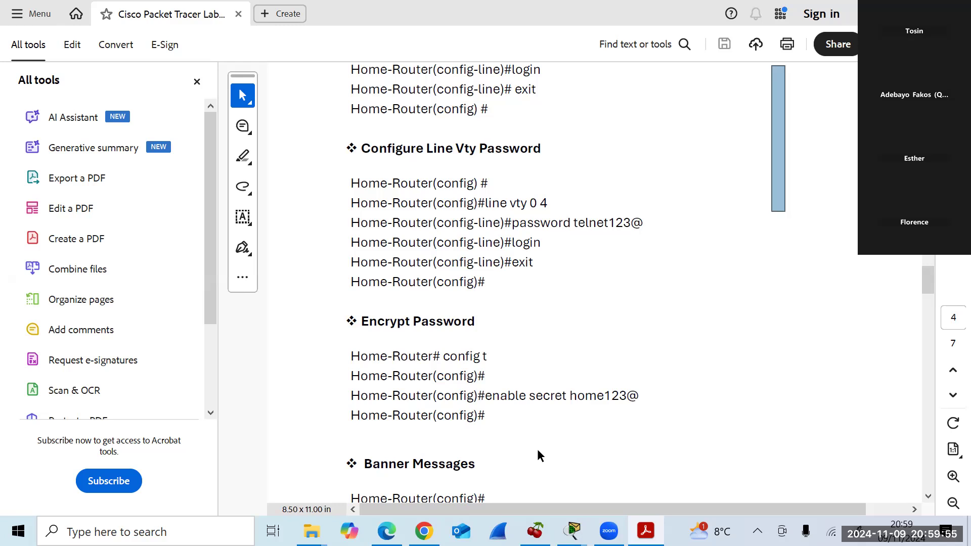
pyautogui.hotkey('alt', 'Tab')
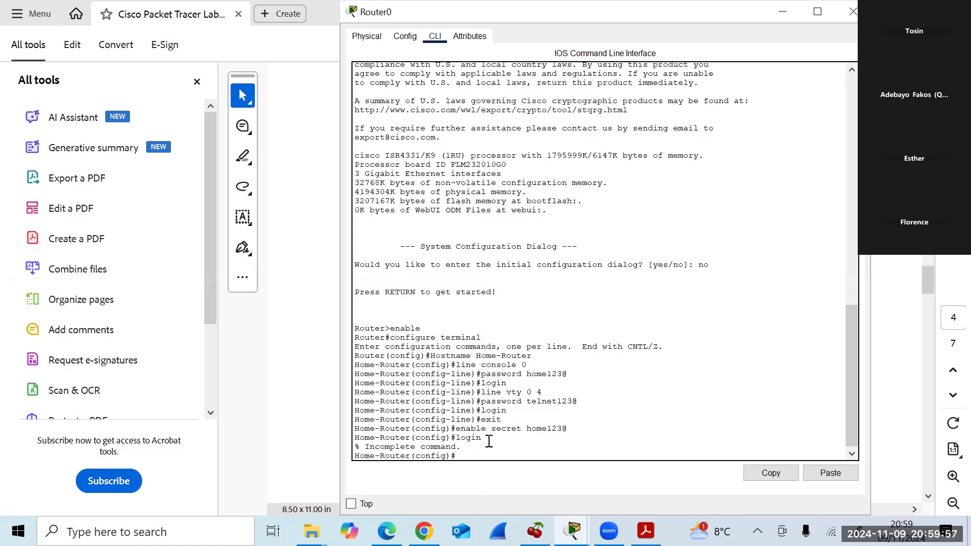
pyautogui.write('enable secret home123@')
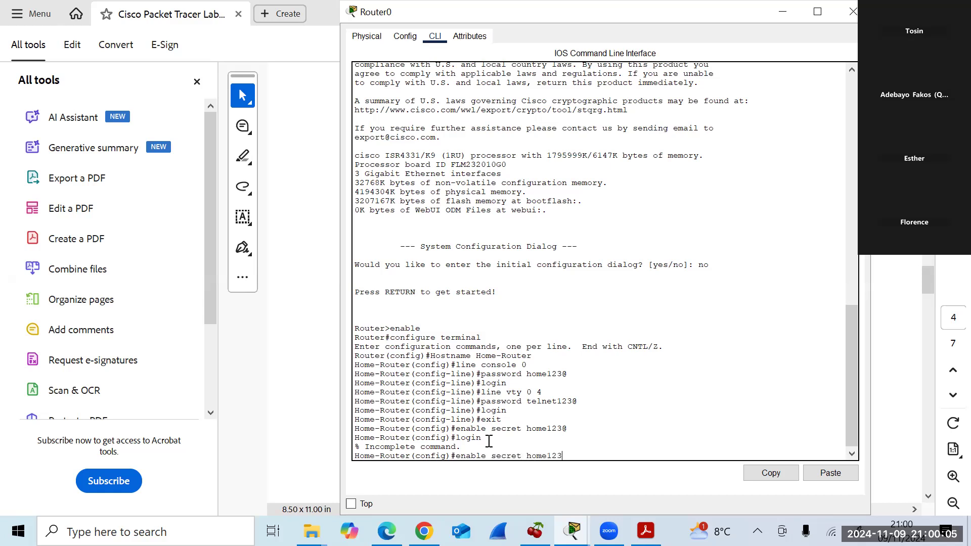
pyautogui.press('Return')
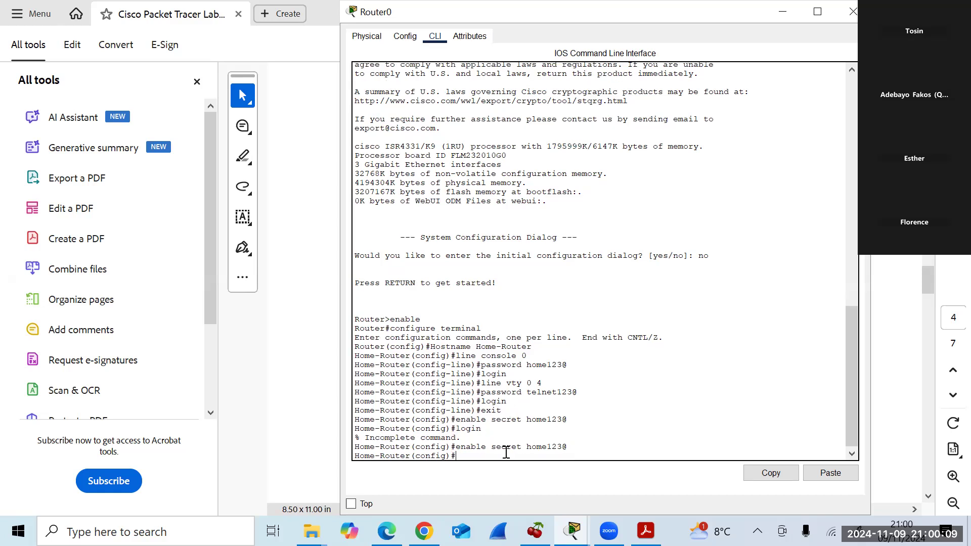
pyautogui.press('Return')
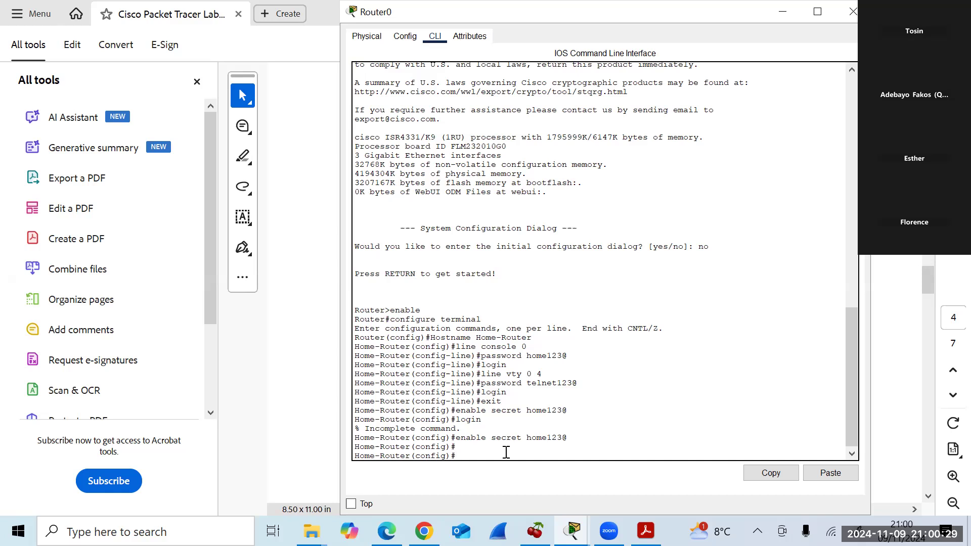
# Mark the Encrypt Password step in the guide and scroll to the Banner Messages section.
pyautogui.hotkey('alt', 'Tab')
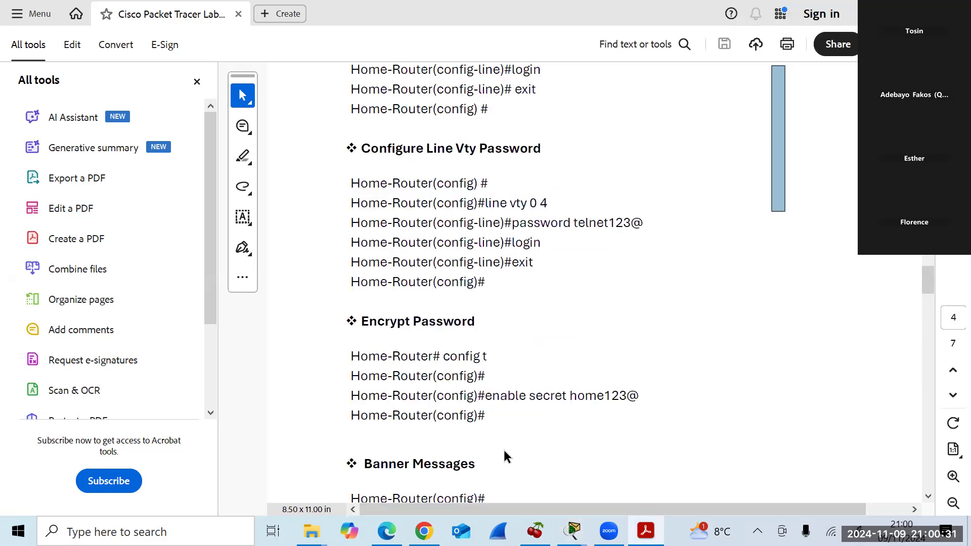
pyautogui.moveTo(784, 406); pyautogui.dragTo(799, 281)
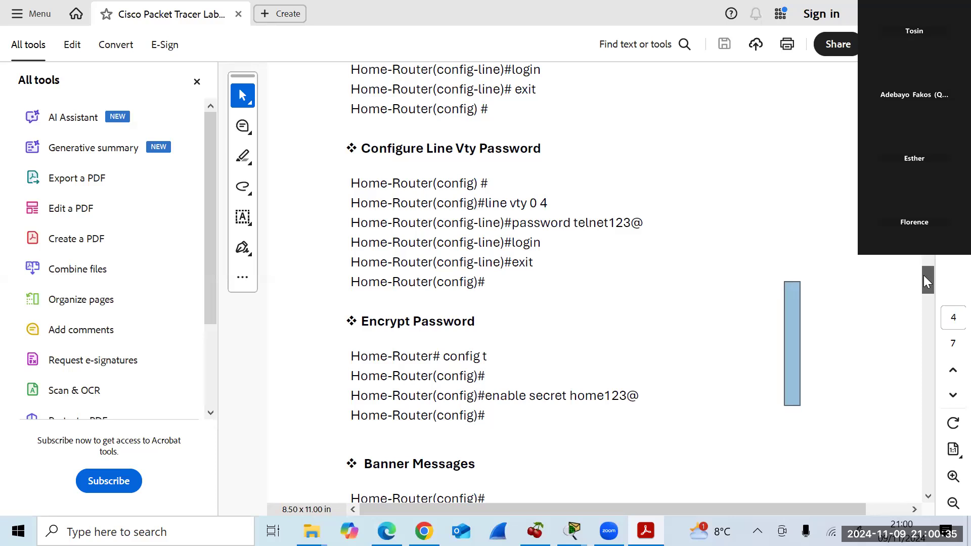
pyautogui.moveTo(927, 281); pyautogui.dragTo(927, 291)
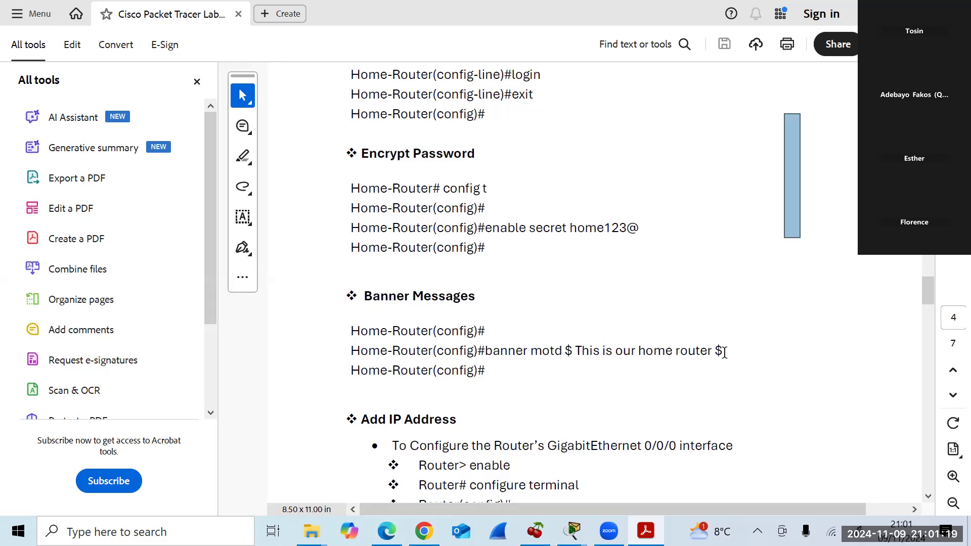
pyautogui.hotkey('alt', 'Tab')
# Run banner motd $This is our home router $ at the global config prompt.
pyautogui.write('ba')
pyautogui.write('er motd ')
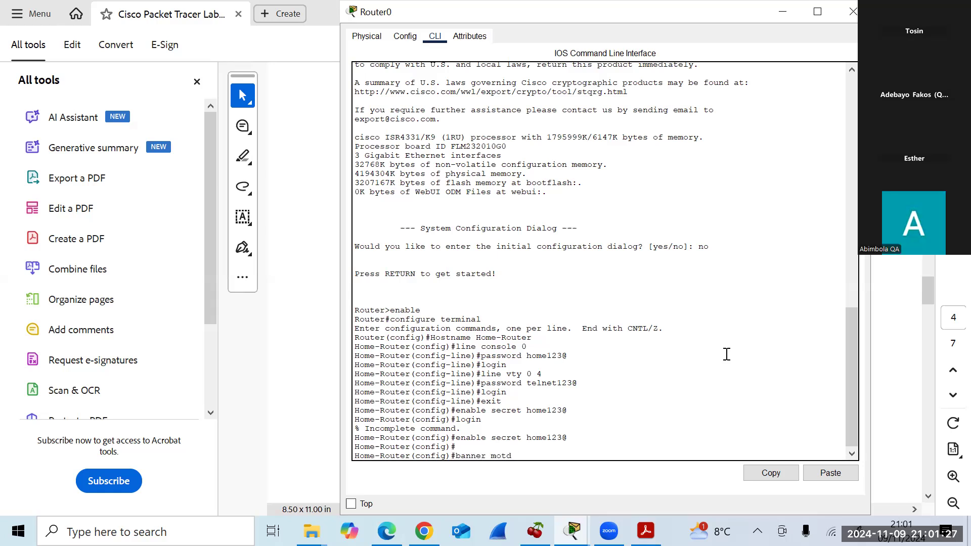
pyautogui.write('$This is our home router $')
pyautogui.press('Return')
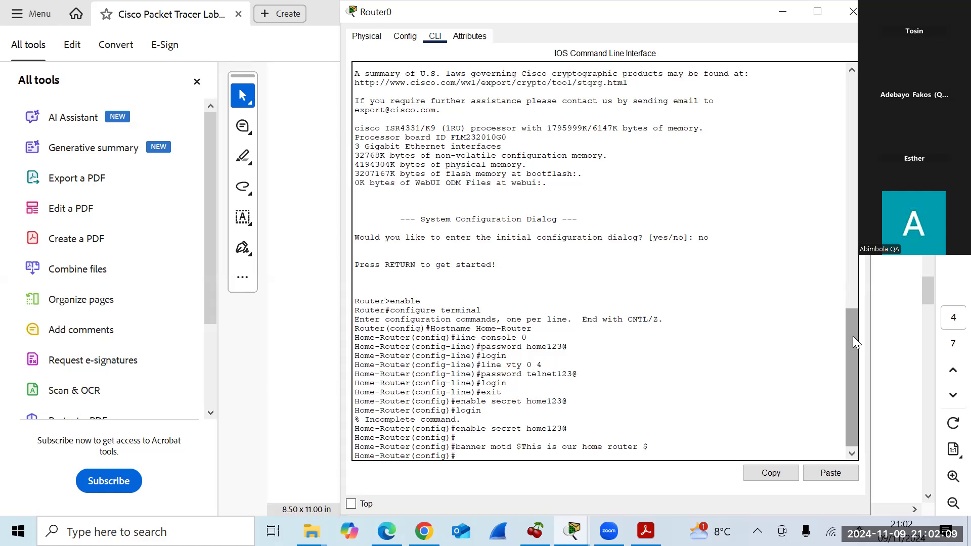
pyautogui.click(646, 532)
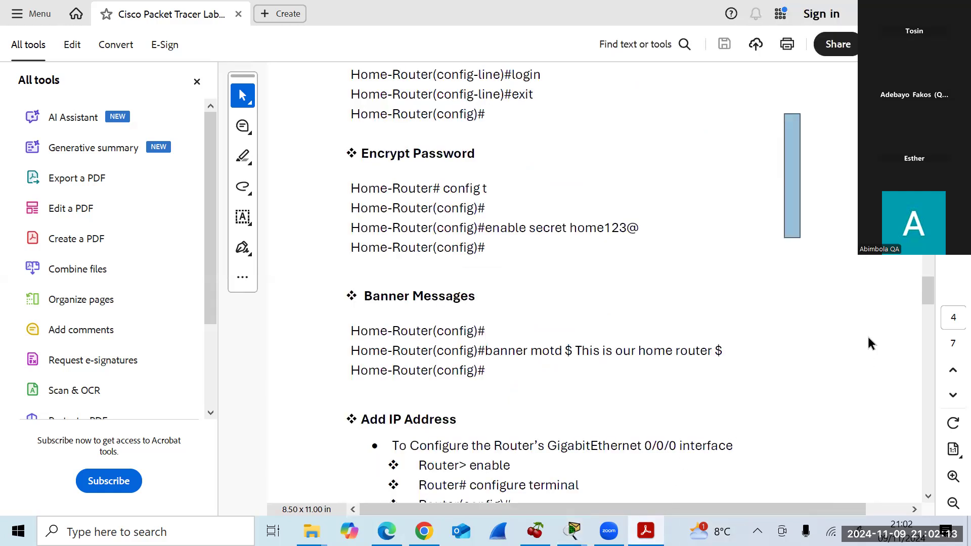
pyautogui.moveTo(926, 286); pyautogui.dragTo(927, 277)
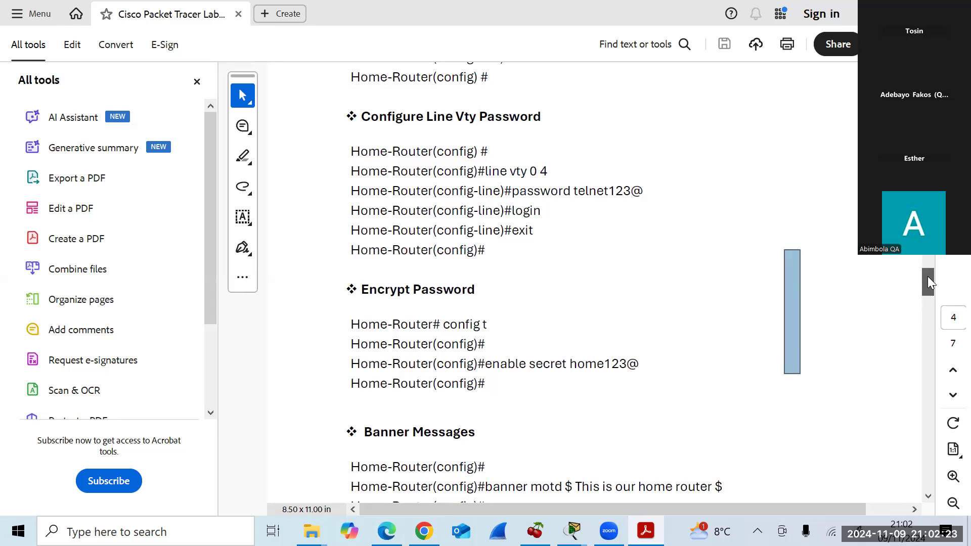
pyautogui.moveTo(928, 276); pyautogui.dragTo(925, 293)
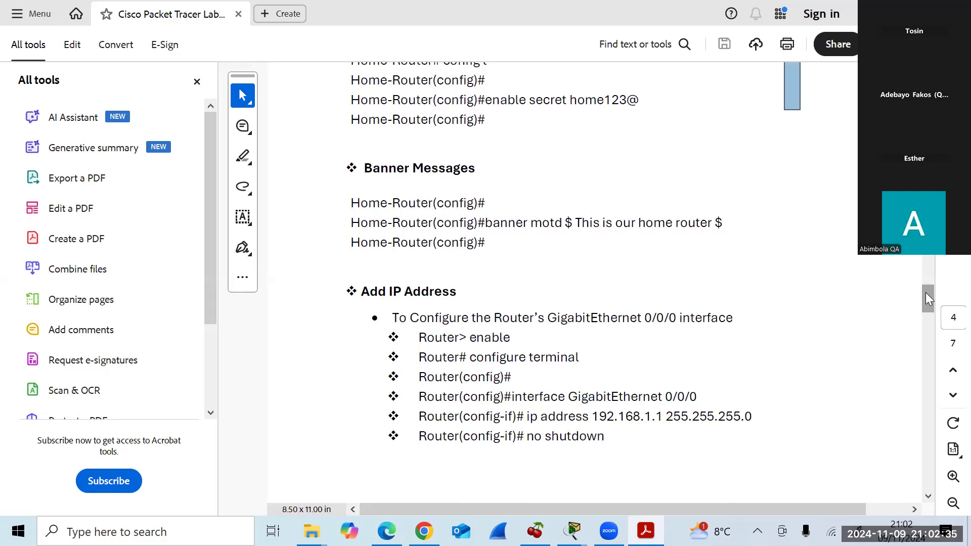
pyautogui.hotkey('alt', 'Tab')
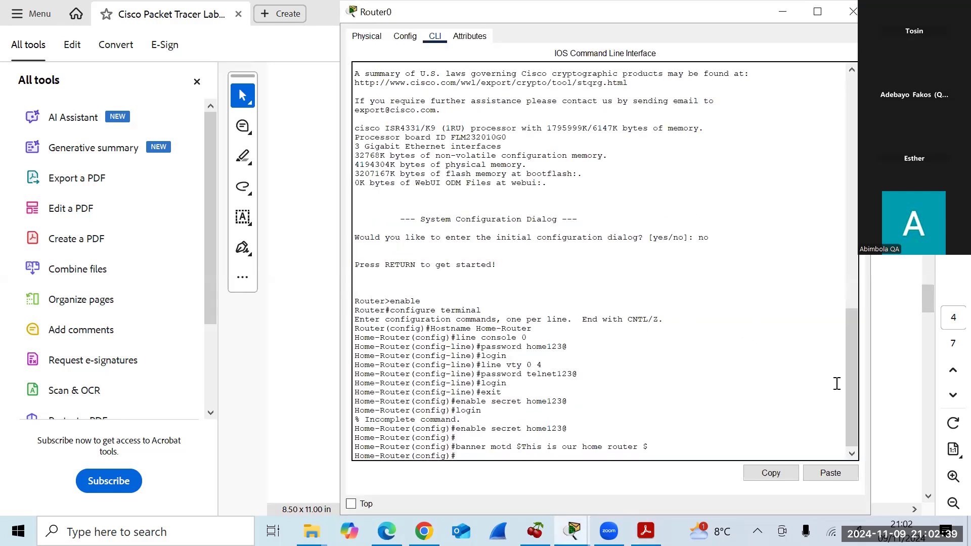
# Check the Config tab shows hostname Home-Router, then get a fresh CLI config prompt.
pyautogui.moveTo(849, 374); pyautogui.dragTo(844, 108)
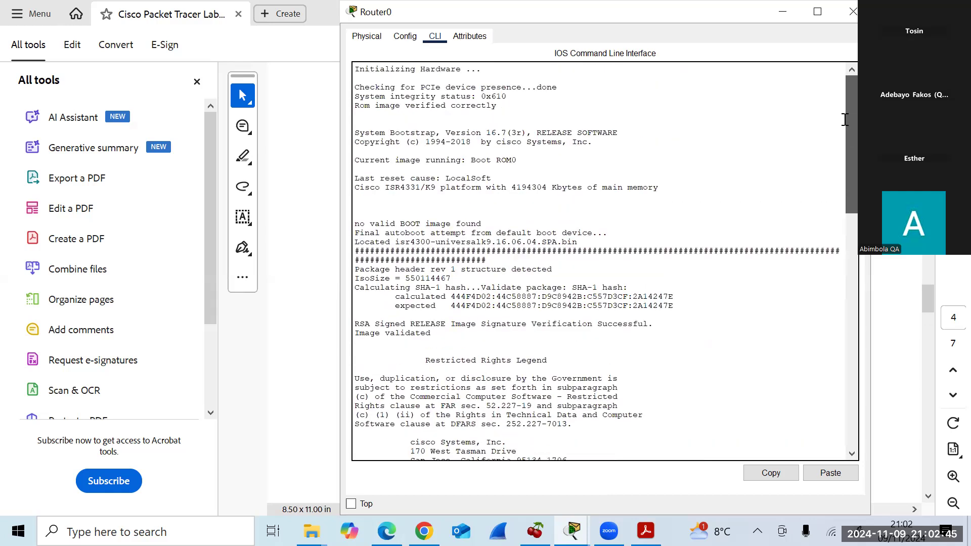
pyautogui.click(404, 37)
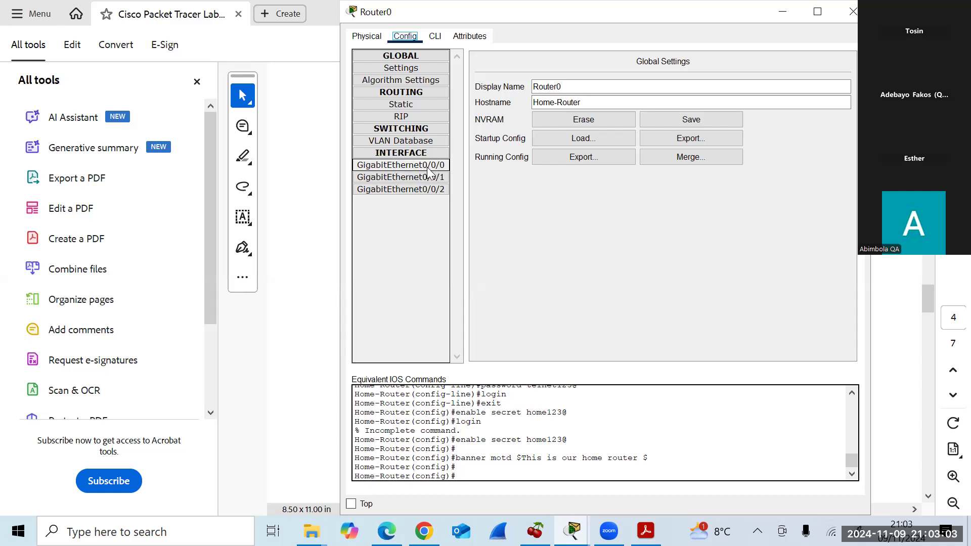
pyautogui.click(436, 36)
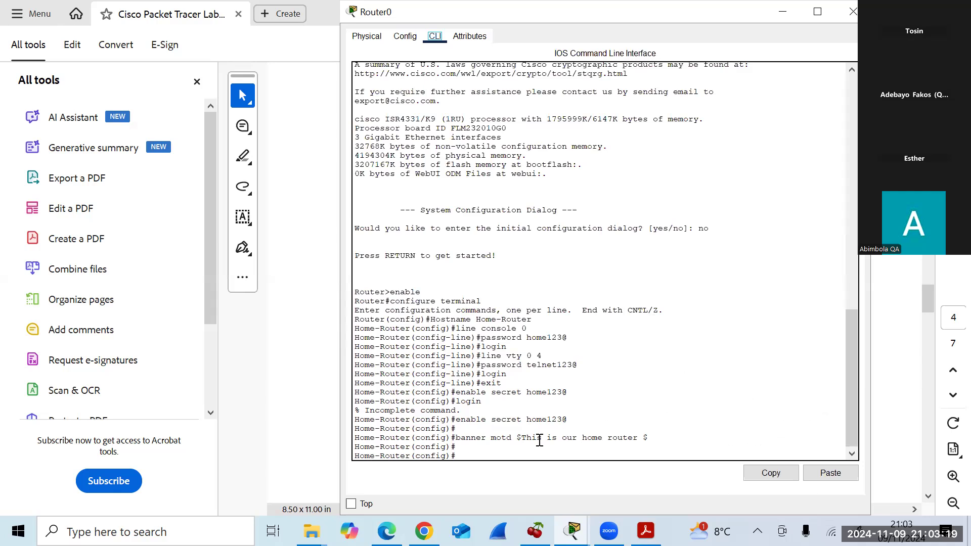
pyautogui.click(472, 450)
pyautogui.press('Return')
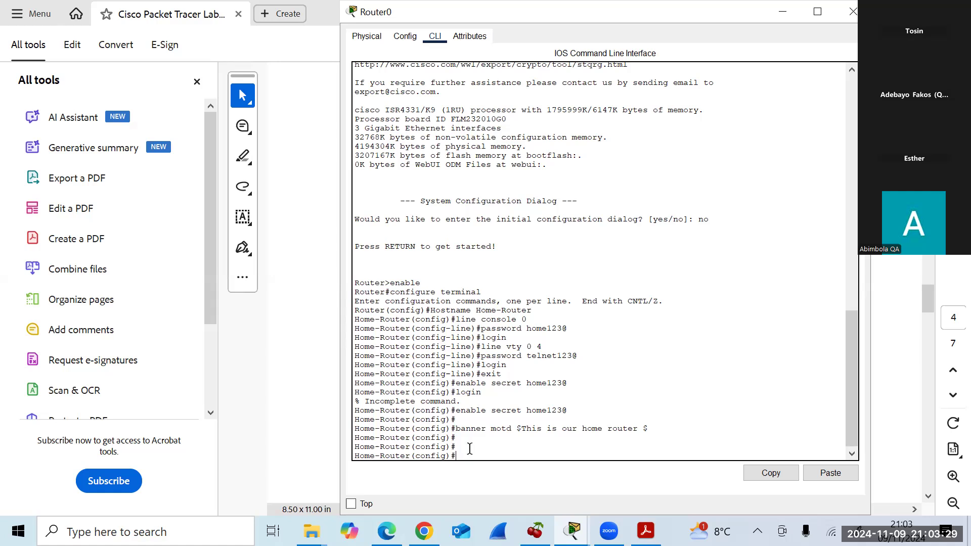
pyautogui.hotkey('alt', 'Tab')
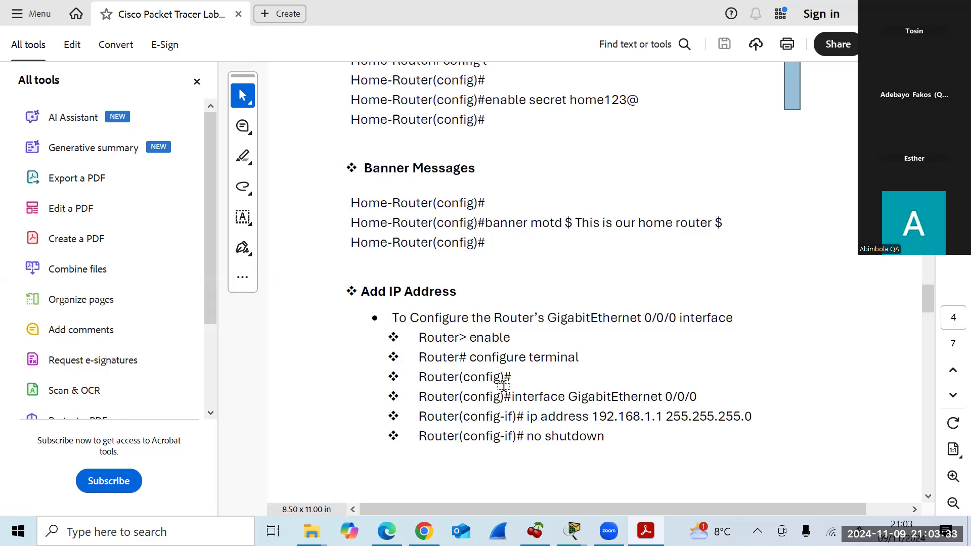
pyautogui.hotkey('alt', 'Tab')
pyautogui.hotkey('alt', 'Tab')
pyautogui.hotkey('alt', 'Tab')
# Assign 192.168.1.1/255.255.255.0 to GigabitEthernet0/0/0 and enable it with no shutdown.
pyautogui.write('interface ')
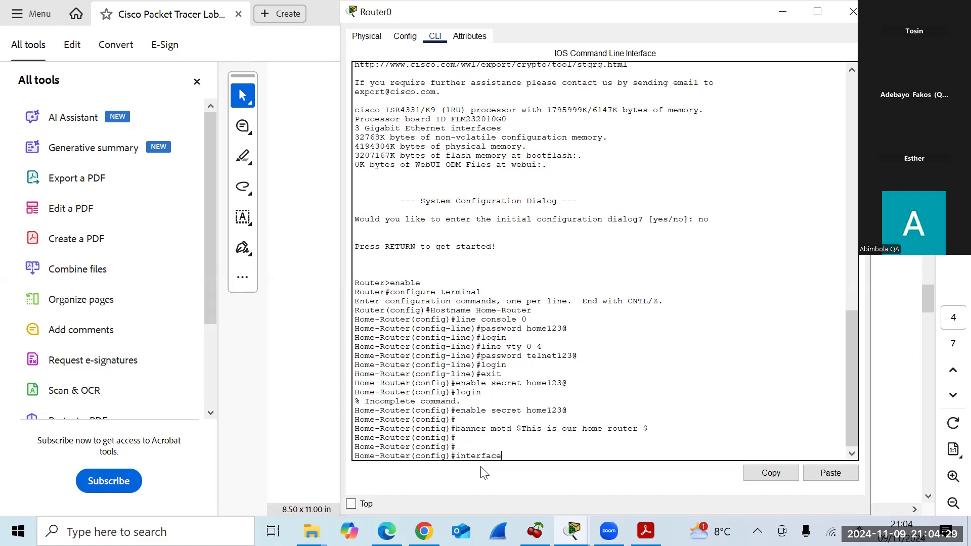
pyautogui.write('GigabitEthernet0/0/0')
pyautogui.press('Return')
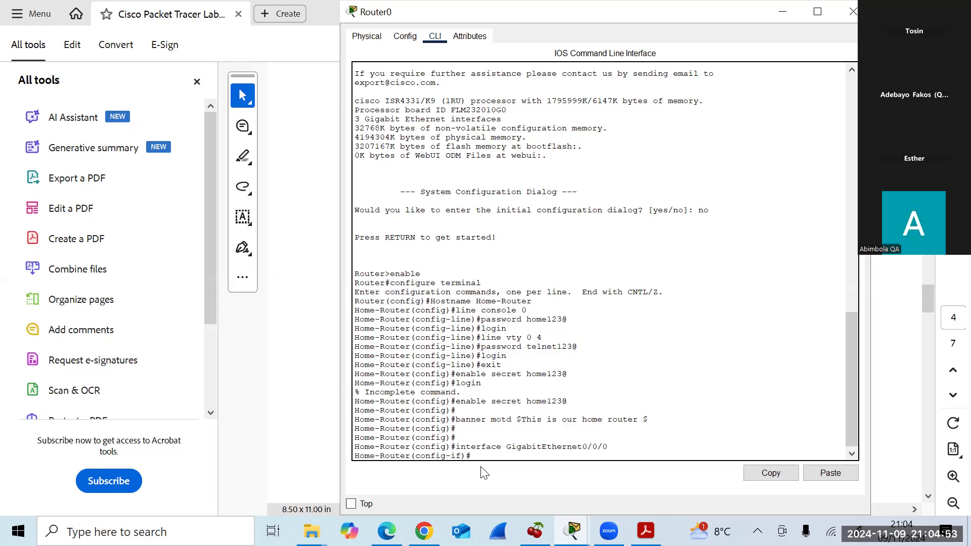
pyautogui.write('ip address 192.168.1.1 255.255.255.0')
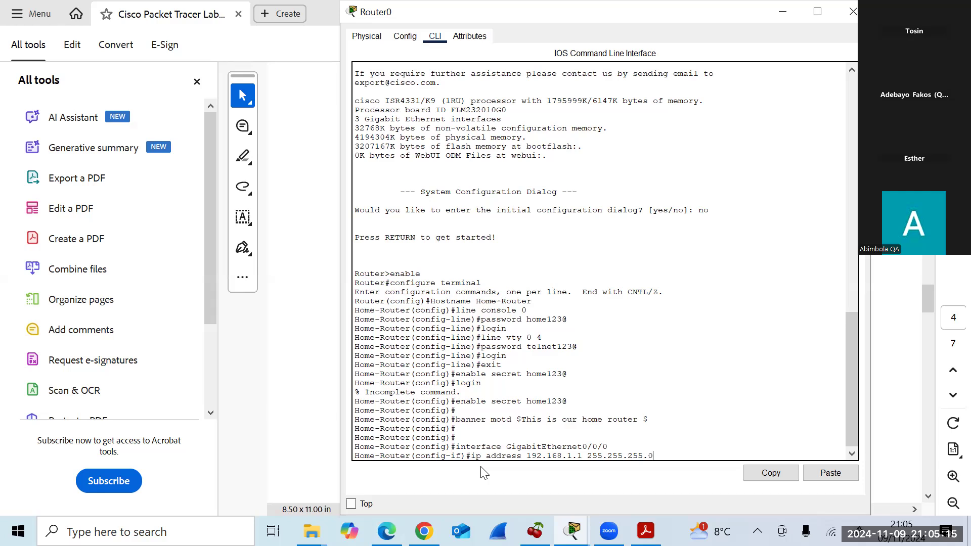
pyautogui.press('Return')
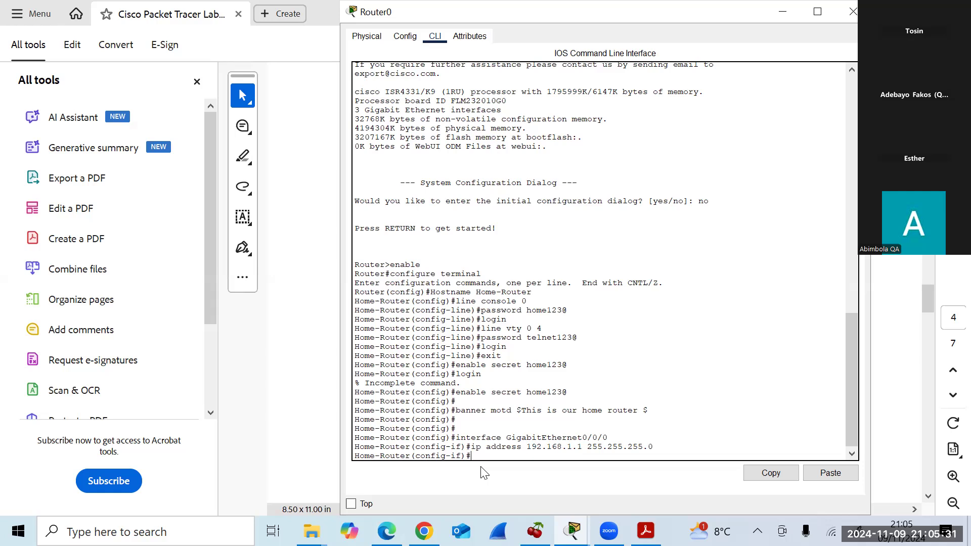
pyautogui.write('no shutdown')
pyautogui.press('Return')
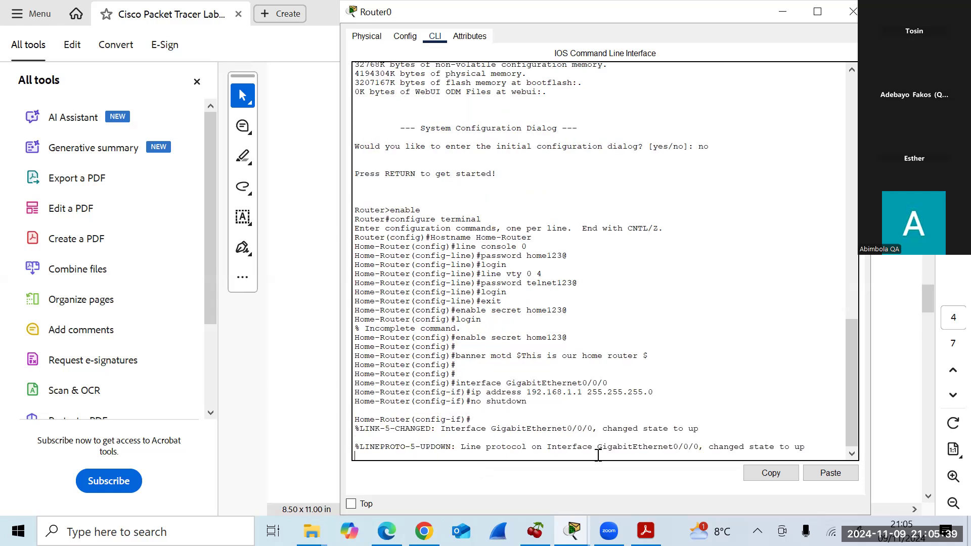
# Bring the Packet Tracer topology forward and reopen Router0's window on its CLI.
pyautogui.moveTo(572, 531)
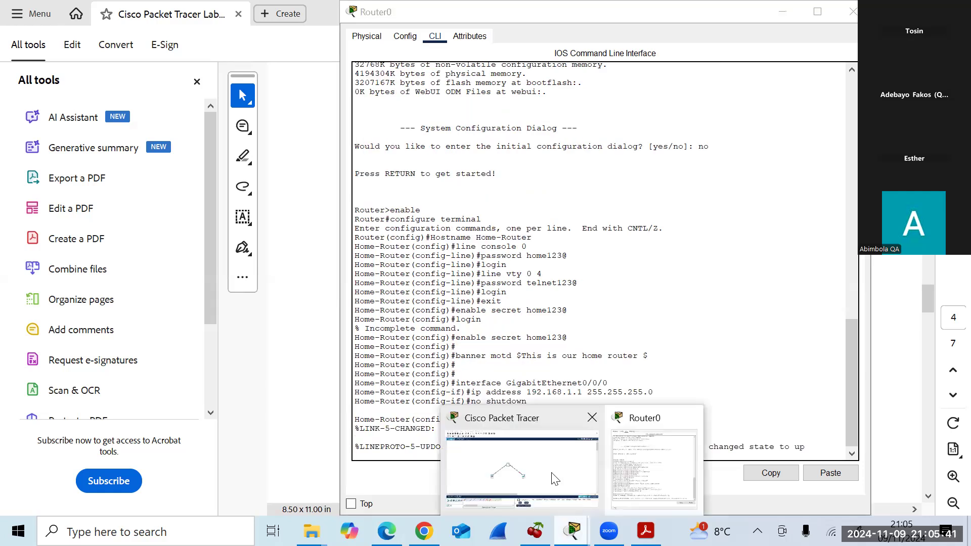
pyautogui.click(550, 479)
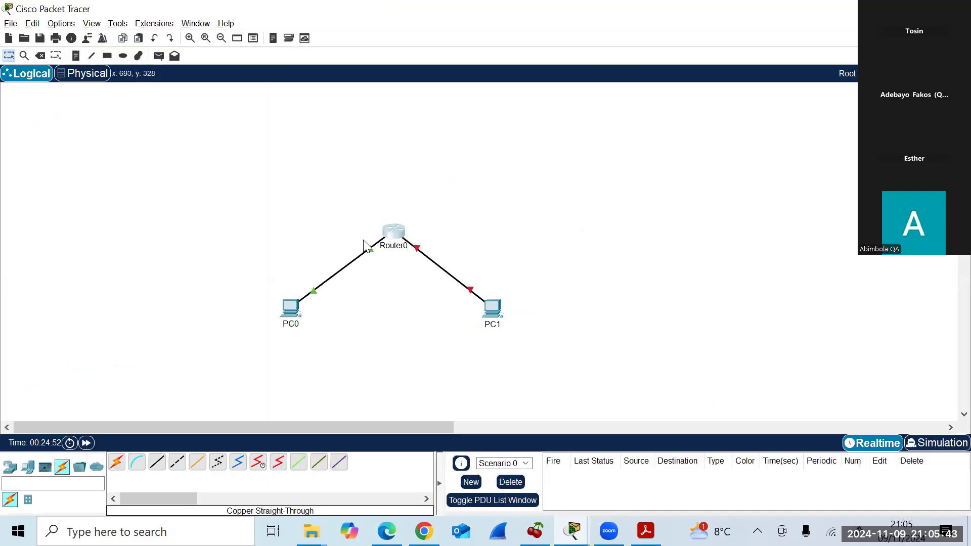
pyautogui.moveTo(386, 251)
pyautogui.moveTo(406, 237)
pyautogui.click(399, 234)
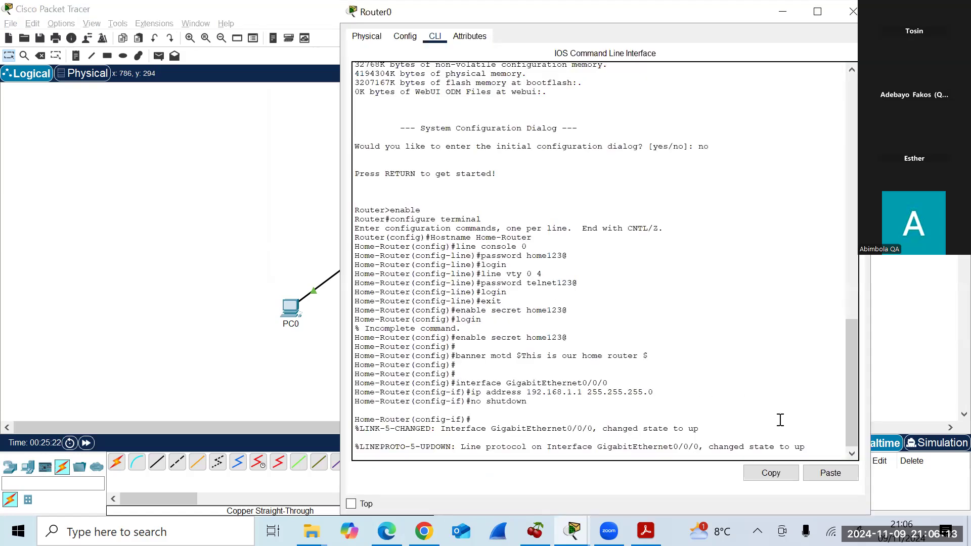
# Give GigabitEthernet0/0/1 the address 192.168.2.1 255.255.255.0 and enable it with no shutdown.
pyautogui.press('Return')
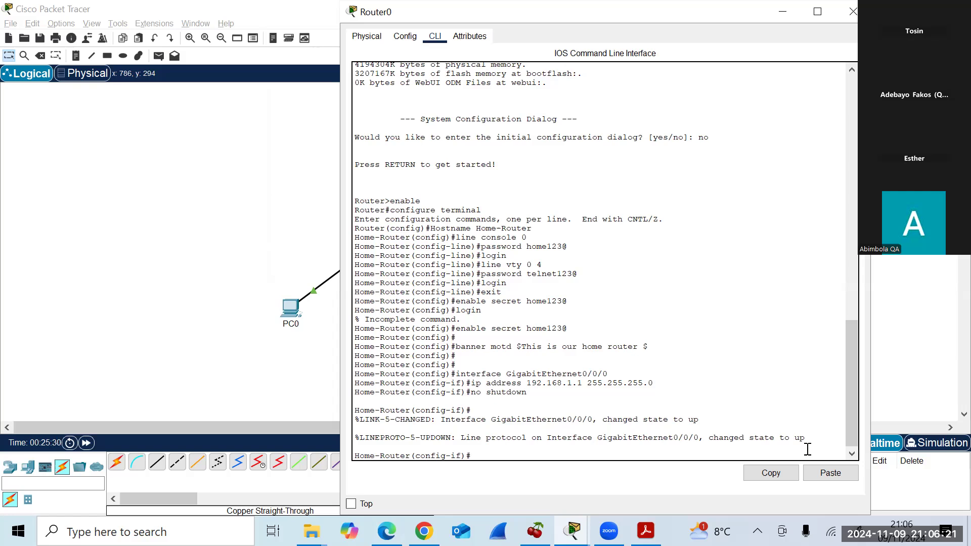
pyautogui.write('it')
pyautogui.press('Return')
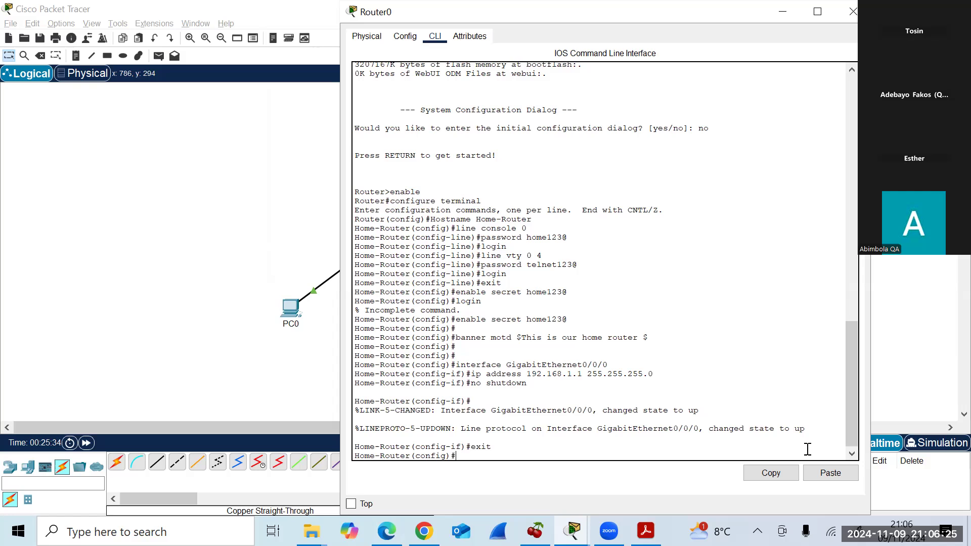
pyautogui.write('interface GigabitEthernet')
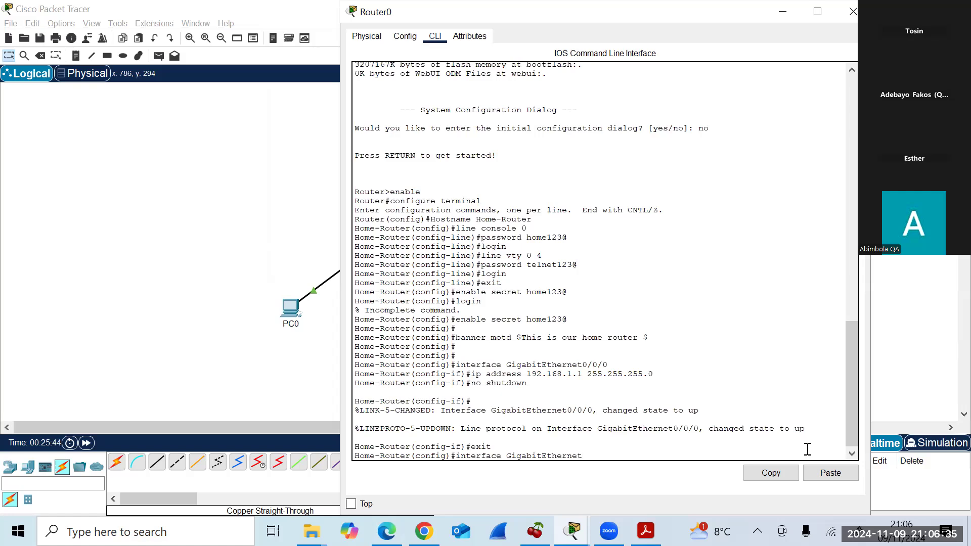
pyautogui.write('0/0/1')
pyautogui.press('Return')
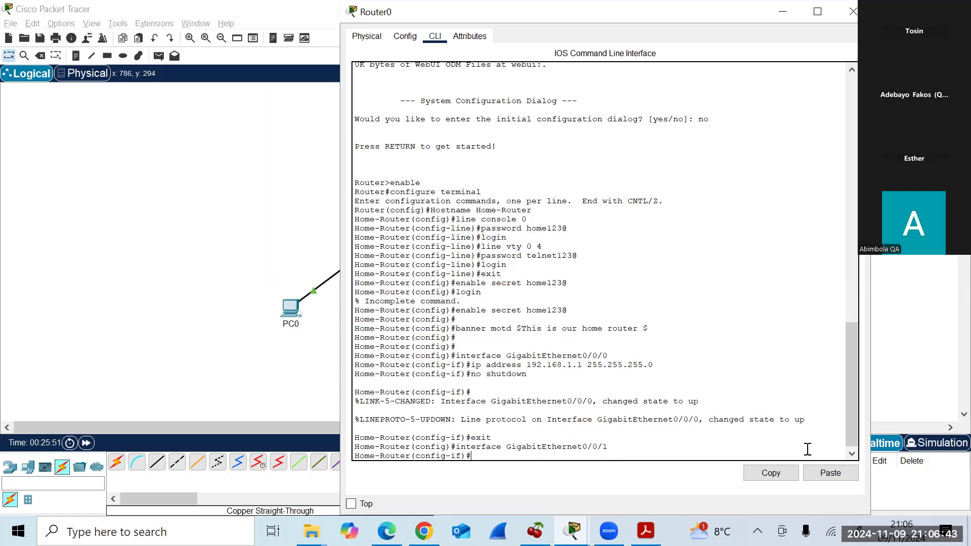
pyautogui.write('ip address 192.168.2.1 255')
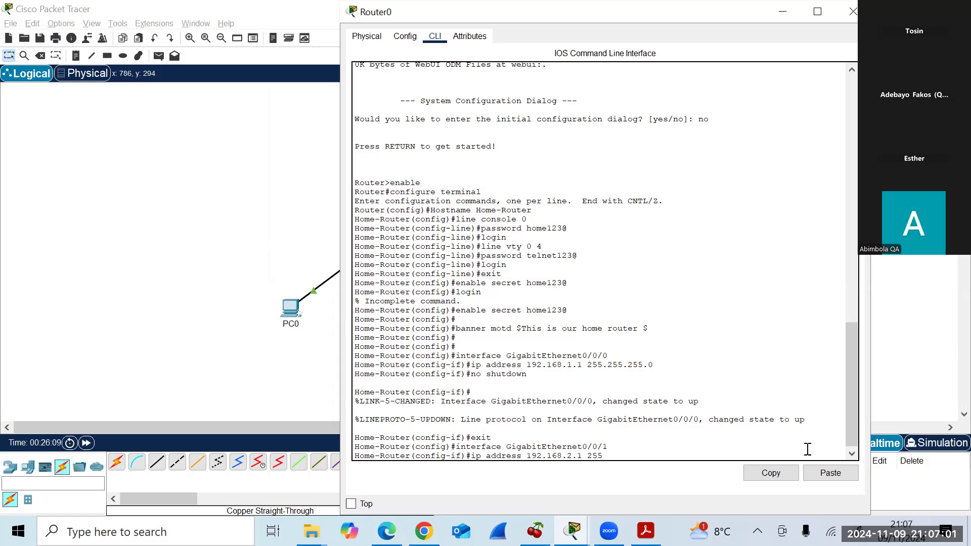
pyautogui.write('.255.255.0')
pyautogui.press('Return')
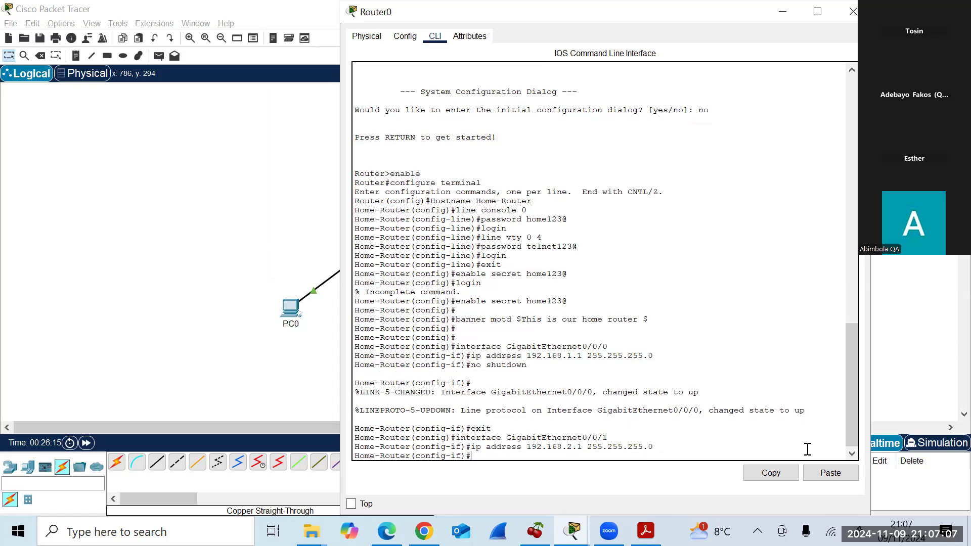
pyautogui.write('no shutdown')
pyautogui.press('Return')
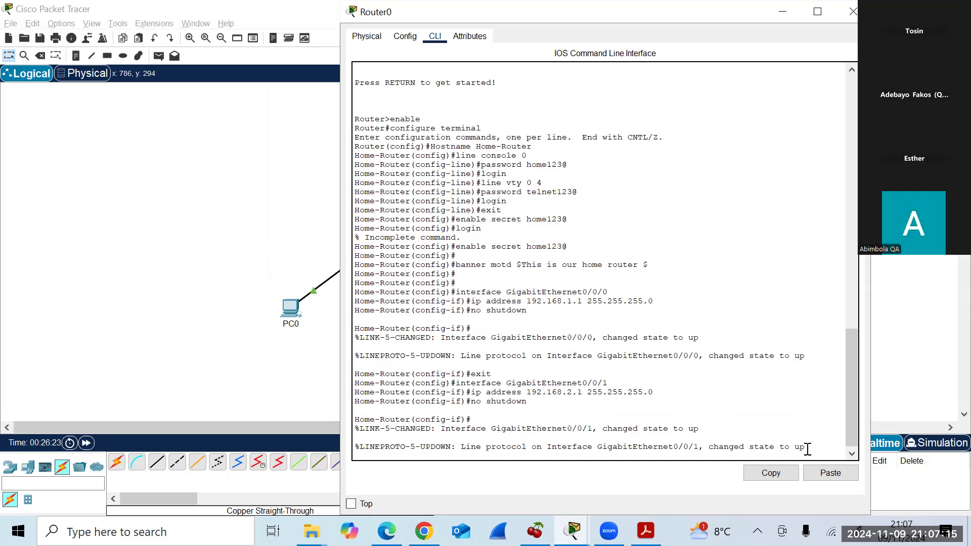
# Close the Router0 window and check the PC1 and Router0 info popups on the topology.
pyautogui.click(721, 34)
pyautogui.click(853, 11)
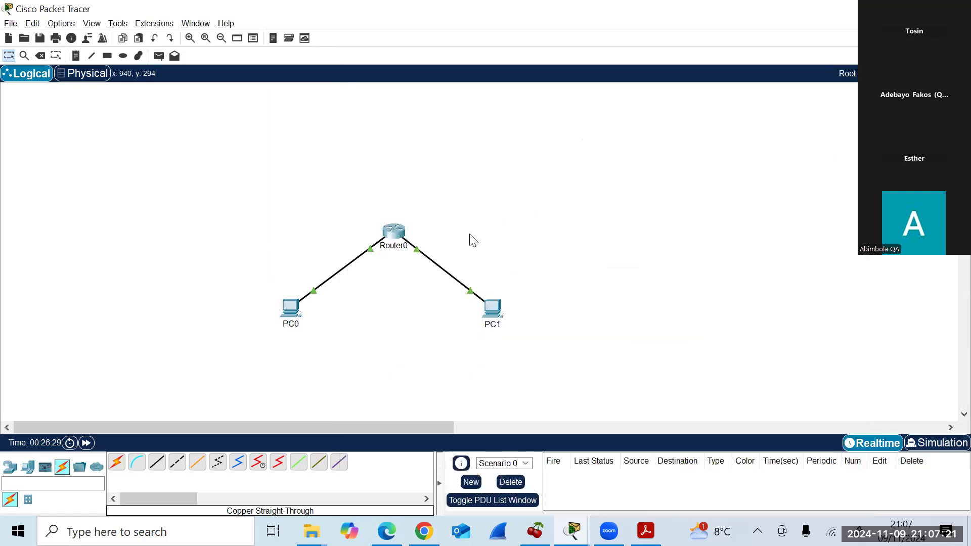
pyautogui.moveTo(495, 314)
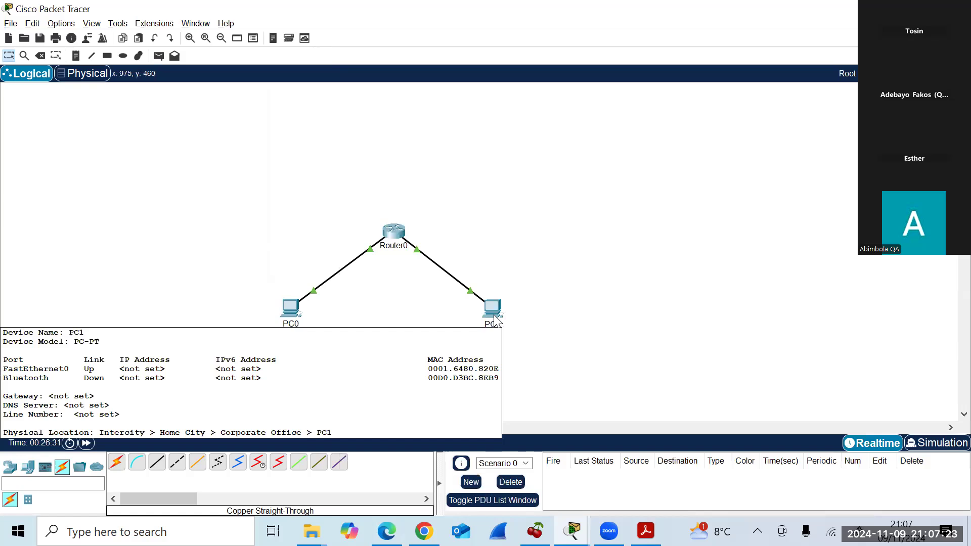
pyautogui.moveTo(398, 232)
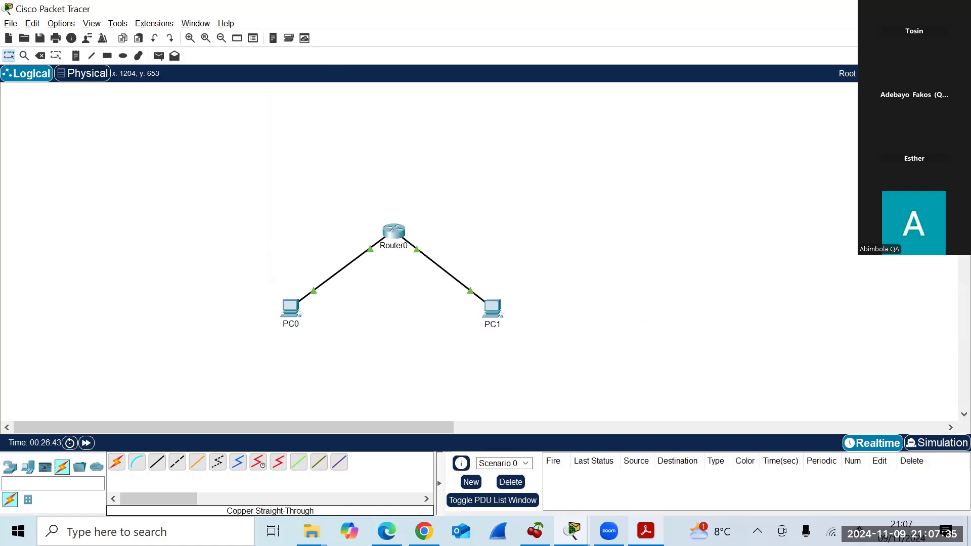
# Bring up the lab handout PDF and scroll to the Save Configuration section.
pyautogui.moveTo(646, 530)
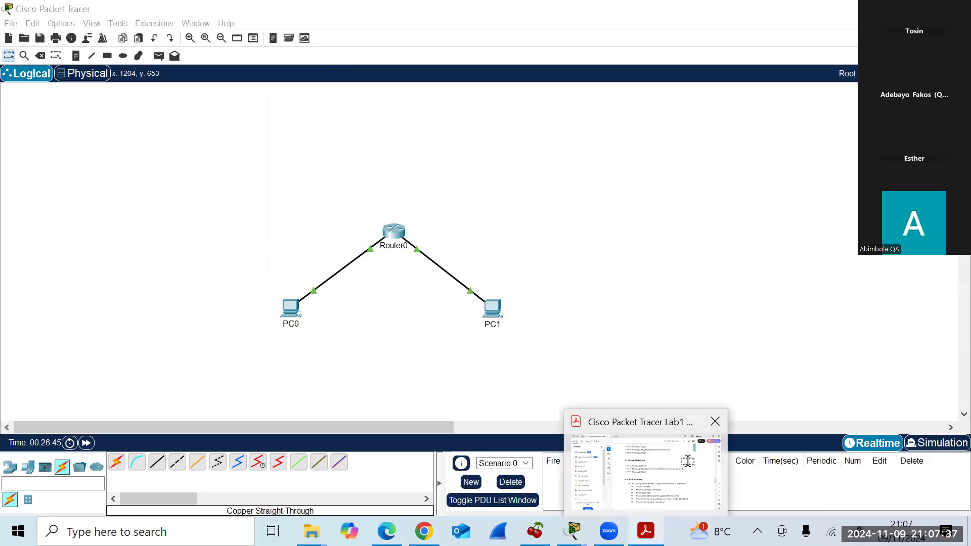
pyautogui.click(688, 462)
pyautogui.moveTo(934, 294); pyautogui.dragTo(932, 319)
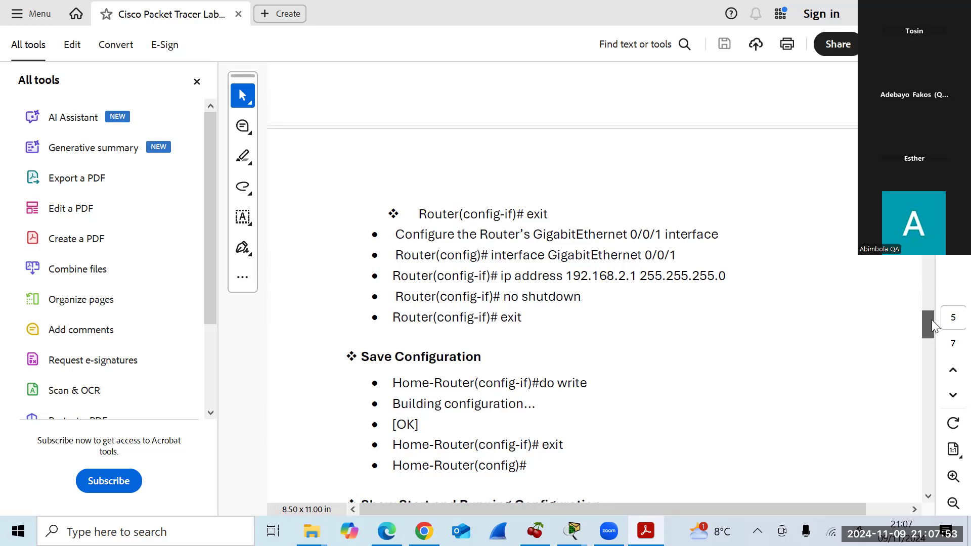
pyautogui.moveTo(931, 320); pyautogui.dragTo(927, 327)
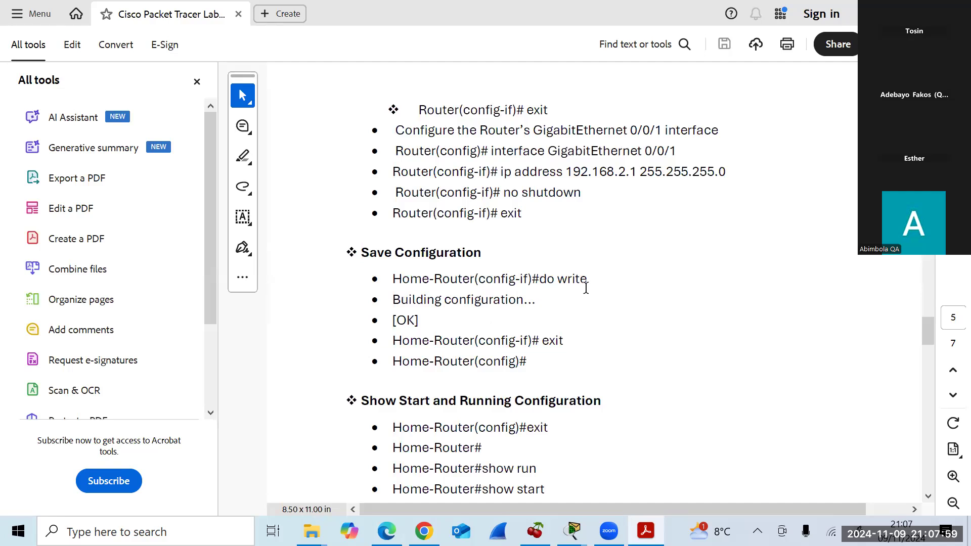
# Back in the Router0 CLI, exit interface mode and save the configuration with do write.
pyautogui.hotkey('alt', 'Tab')
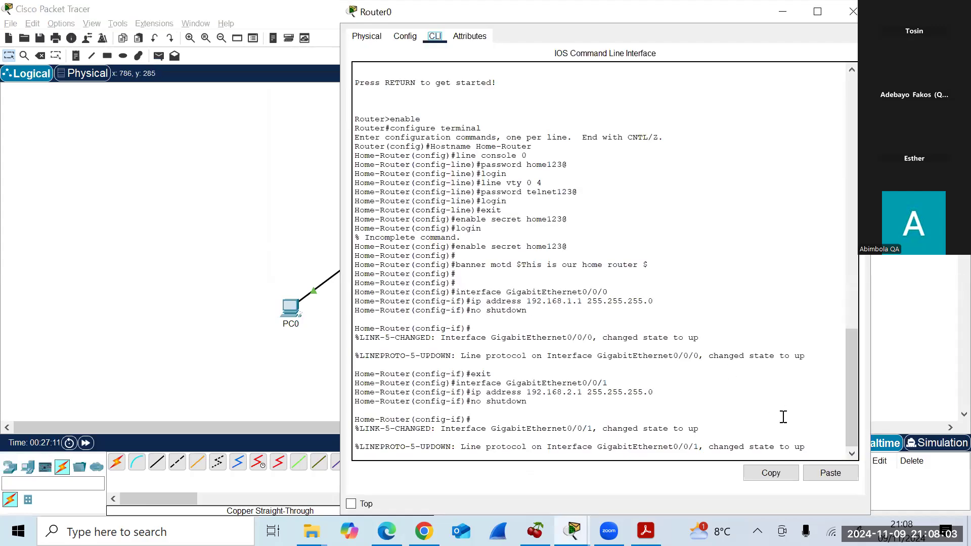
pyautogui.press('Return')
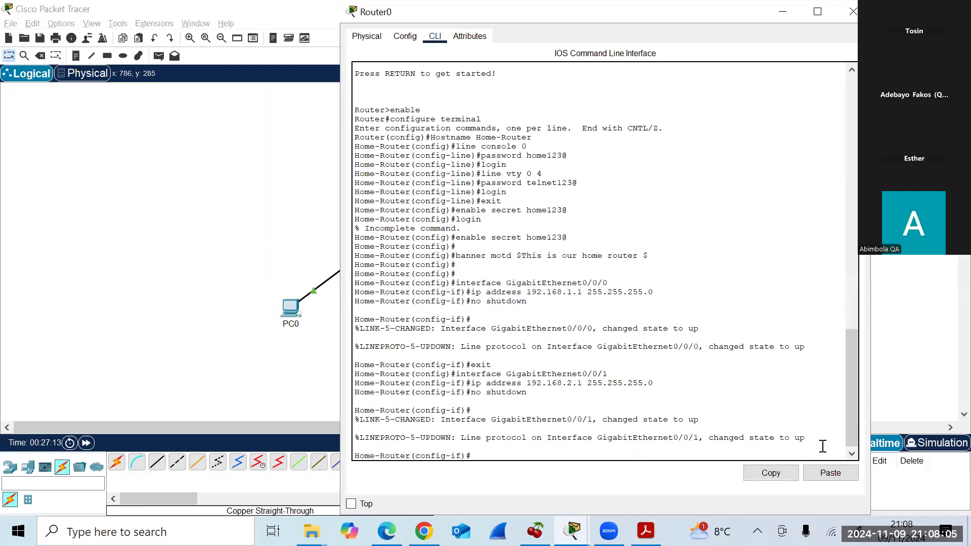
pyautogui.write('exit')
pyautogui.press('Return')
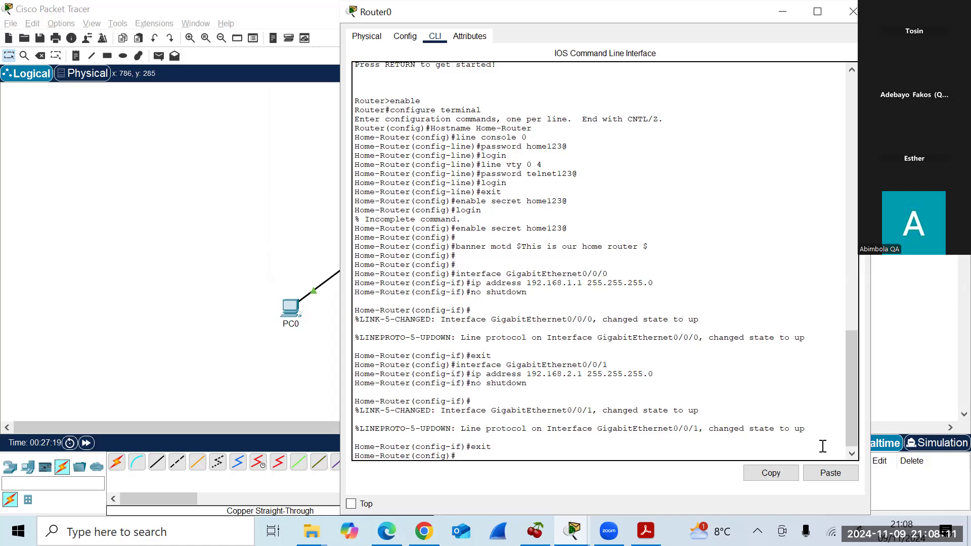
pyautogui.write('do write')
pyautogui.press('Return')
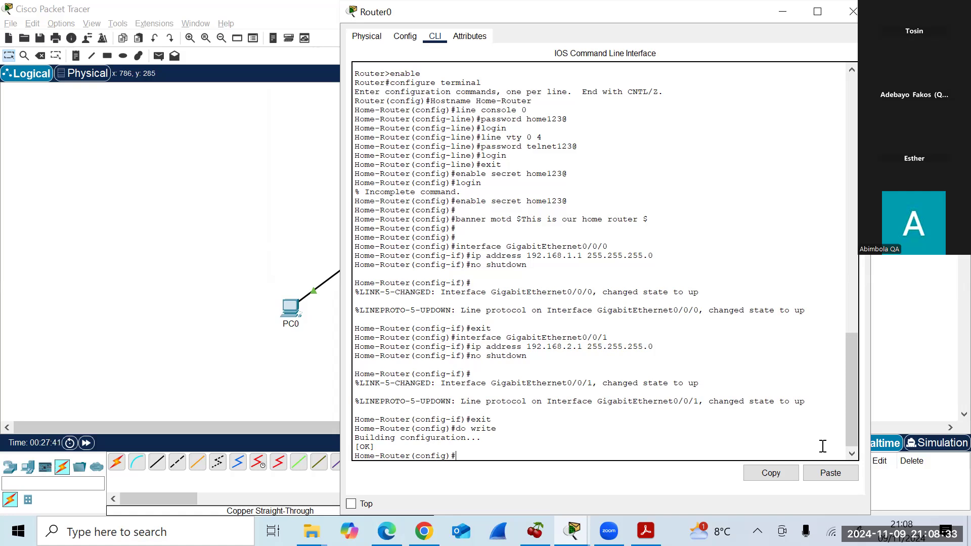
# Exit global configuration mode to the Home-Router# prompt.
pyautogui.write('exit')
pyautogui.press('Return')
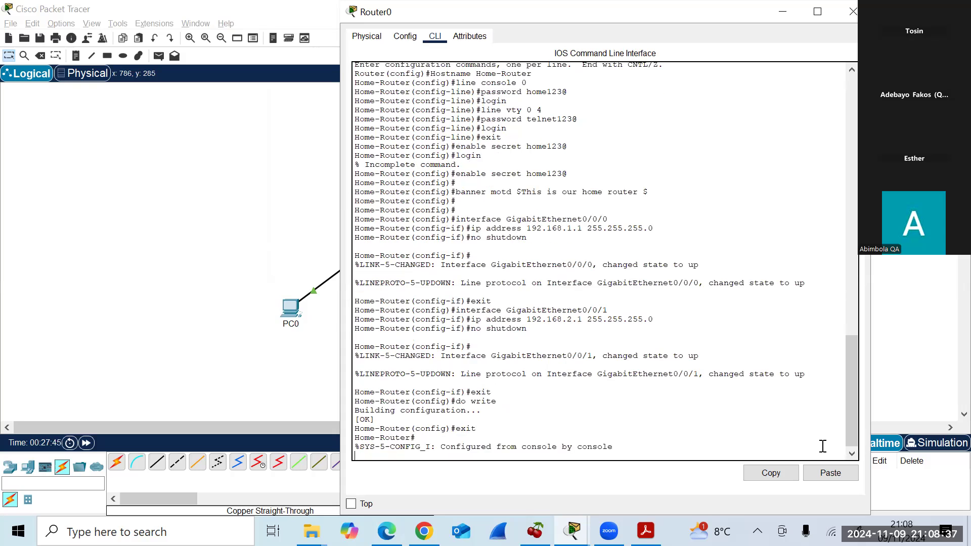
pyautogui.press('Return')
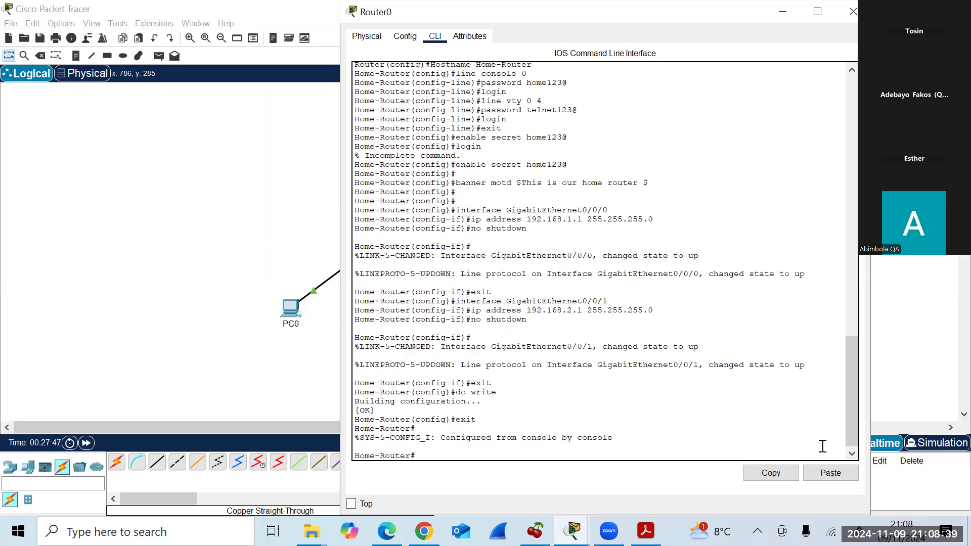
# Run show run and page through interfaces, banner and console/vty lines to the end.
pyautogui.write('show run')
pyautogui.press('Return')
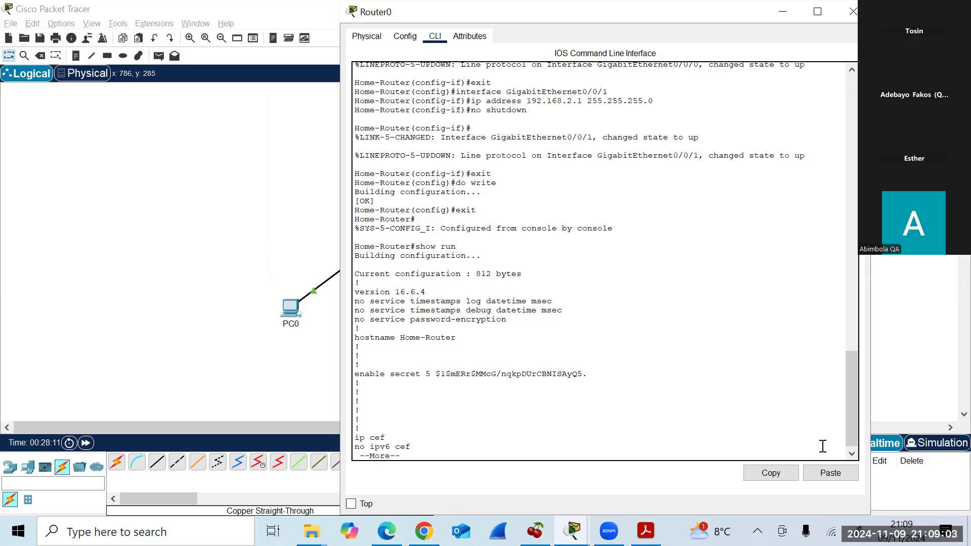
pyautogui.press('Return')
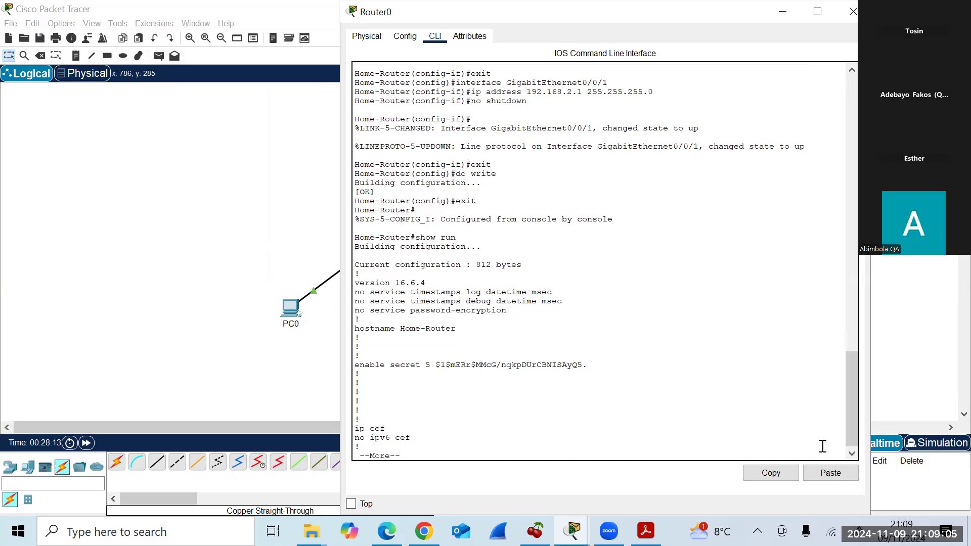
pyautogui.press('Return')
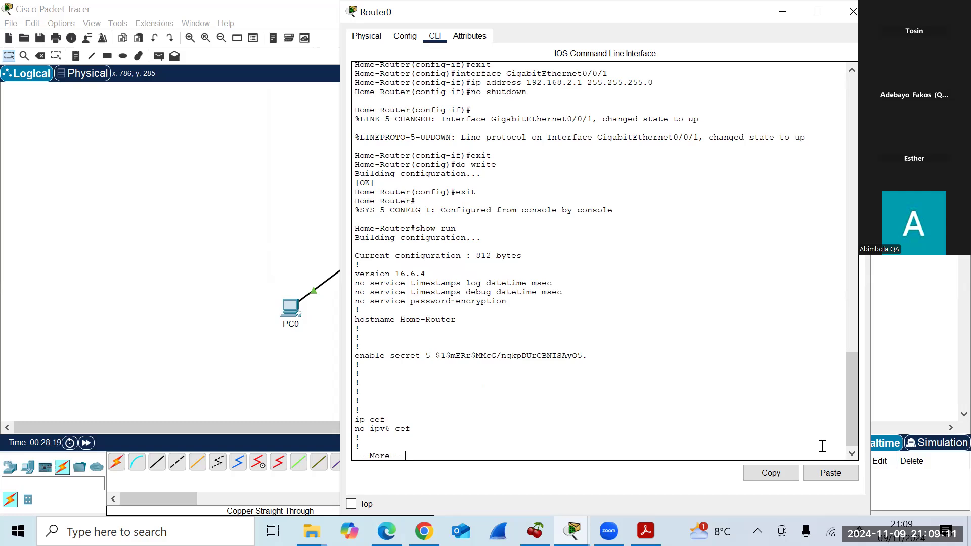
pyautogui.press('Return')
pyautogui.press('Return')
pyautogui.press('Return')
pyautogui.press('Return')
pyautogui.press('Return')
pyautogui.press('Return')
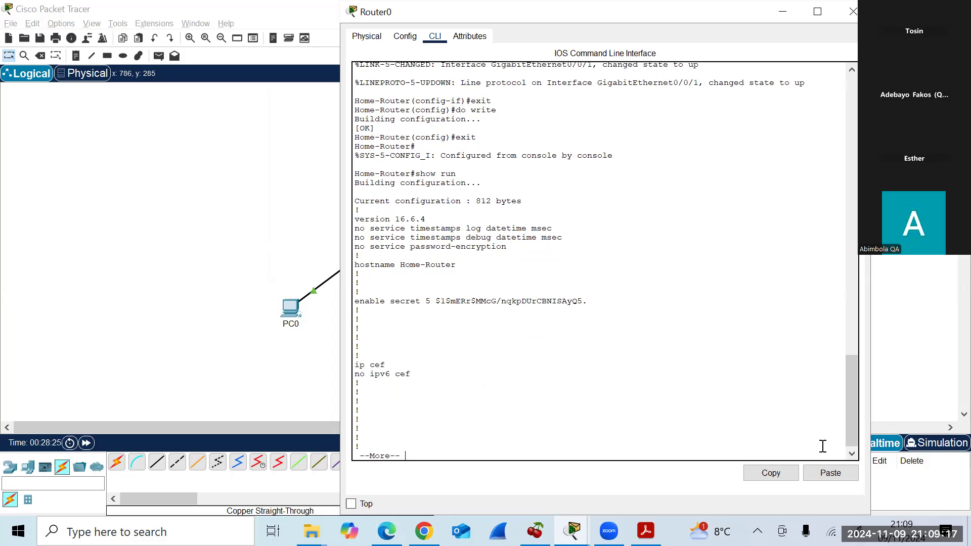
pyautogui.press('Return')
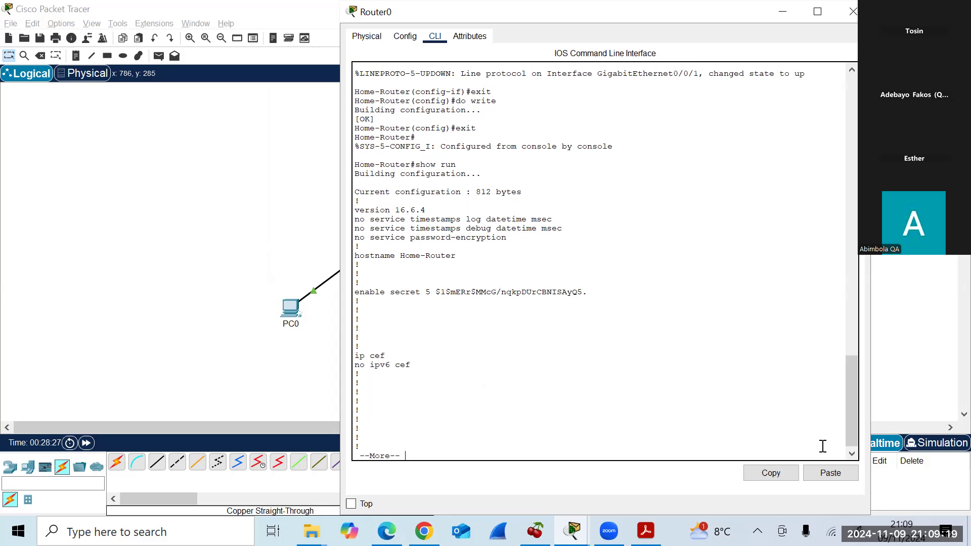
pyautogui.press('Return')
pyautogui.press('Return')
pyautogui.press('Return')
pyautogui.press('Return')
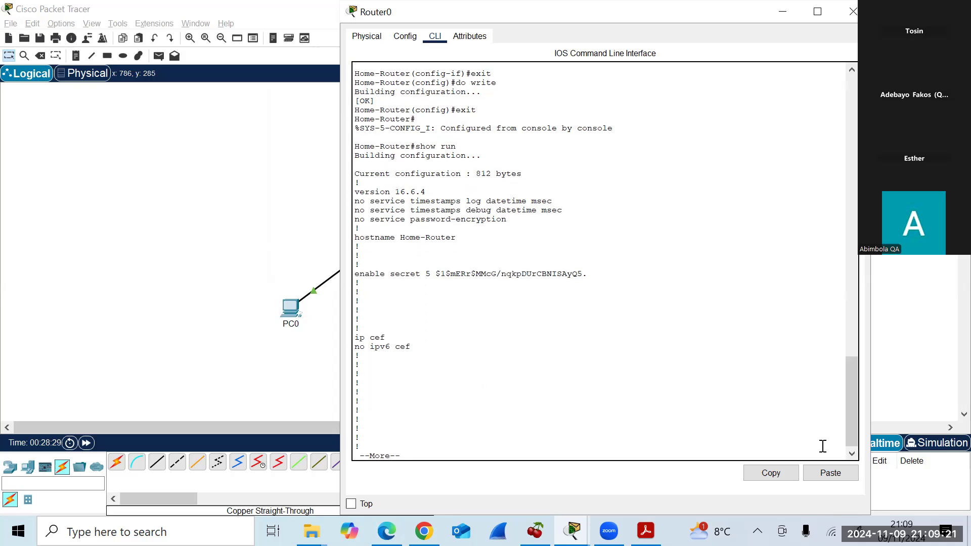
pyautogui.press('Return')
pyautogui.press('Return')
pyautogui.press('Return')
pyautogui.press('Return')
pyautogui.press('Return')
pyautogui.press('Return')
pyautogui.press('Return')
pyautogui.press('Return')
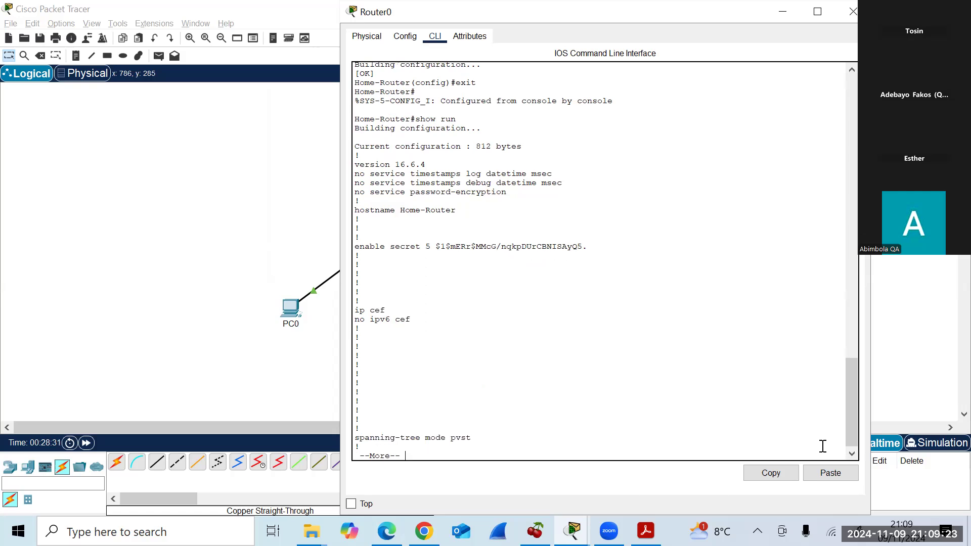
pyautogui.press('Return')
pyautogui.press('Return')
pyautogui.press('Return')
pyautogui.press('Return')
pyautogui.press('Return')
pyautogui.press('Return')
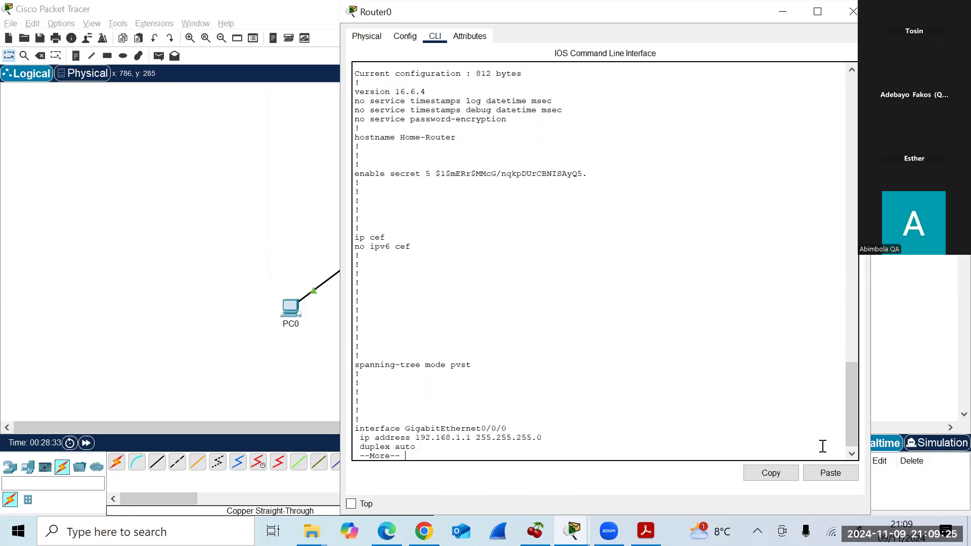
pyautogui.press('Return')
pyautogui.press('Return')
pyautogui.press('Return')
pyautogui.press('Return')
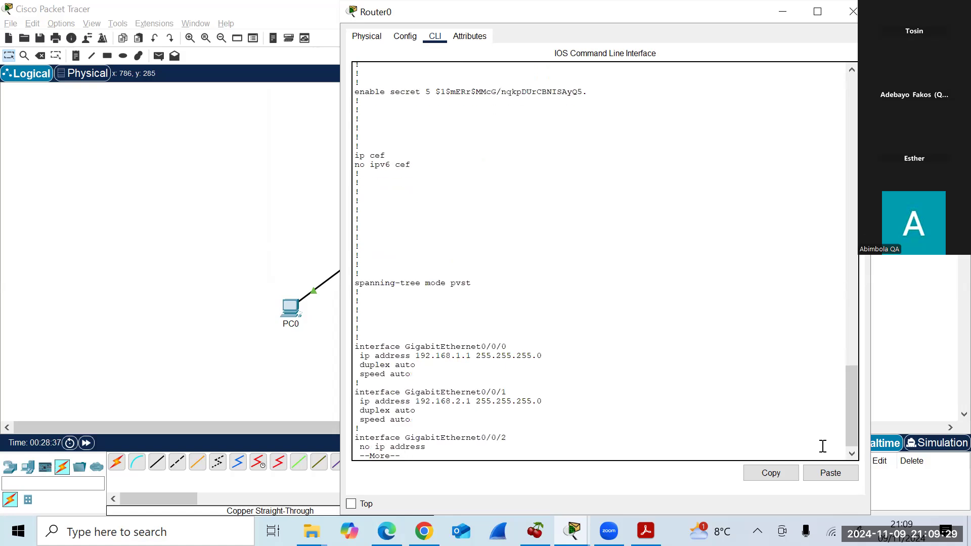
pyautogui.press('Return')
pyautogui.press('Return')
pyautogui.press('Return')
pyautogui.press('Return')
pyautogui.press('Return')
pyautogui.press('Return')
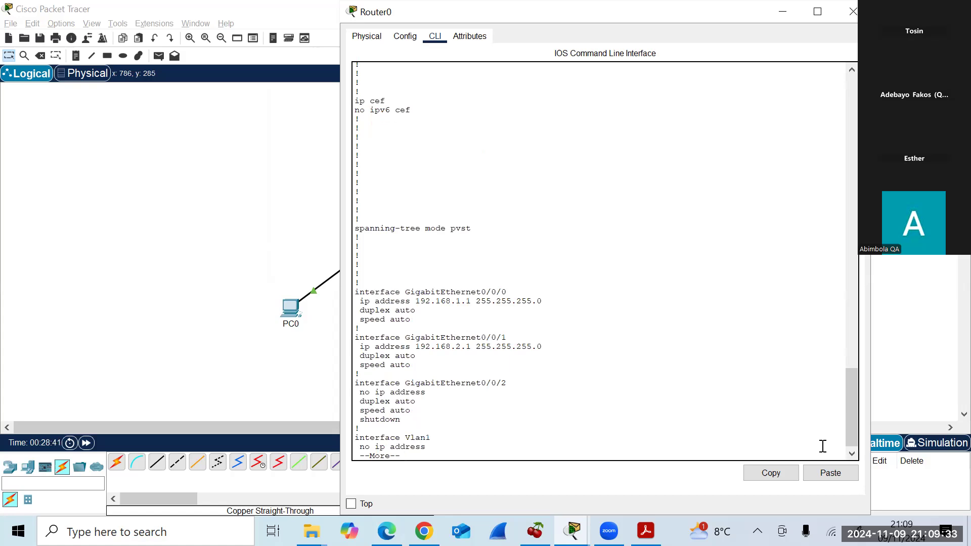
pyautogui.press('Return')
pyautogui.press('Return')
pyautogui.press('Return')
pyautogui.press('Return')
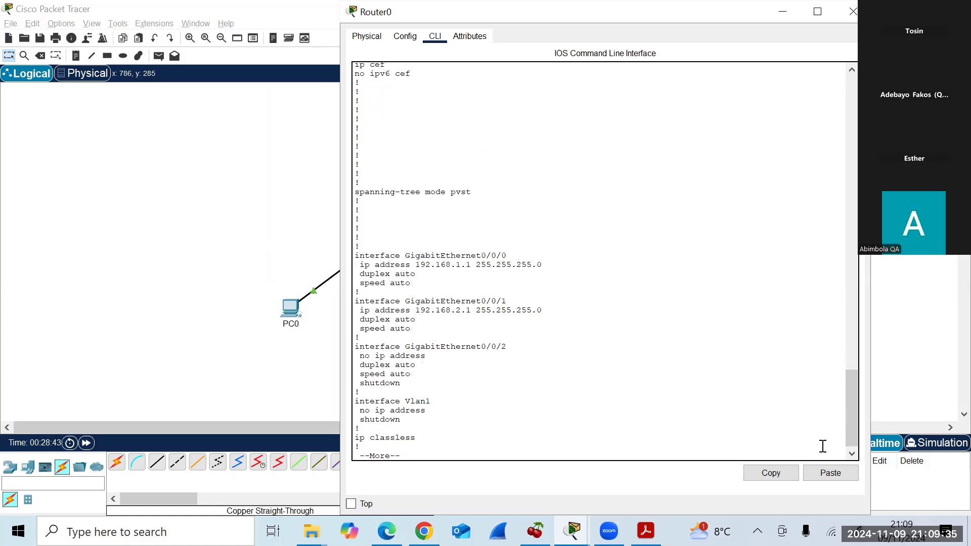
pyautogui.press('Return')
pyautogui.press('Return')
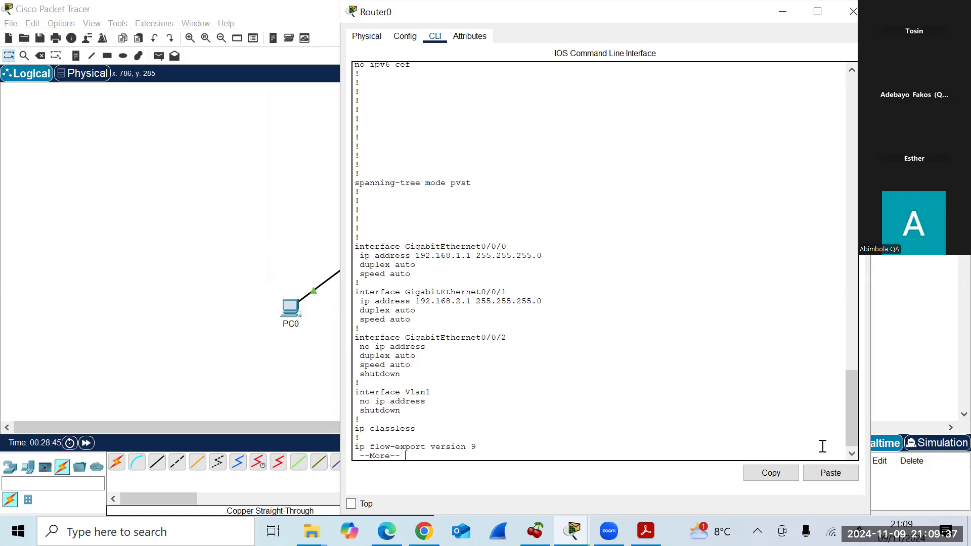
pyautogui.press('Return')
pyautogui.press('Return')
pyautogui.press('Return')
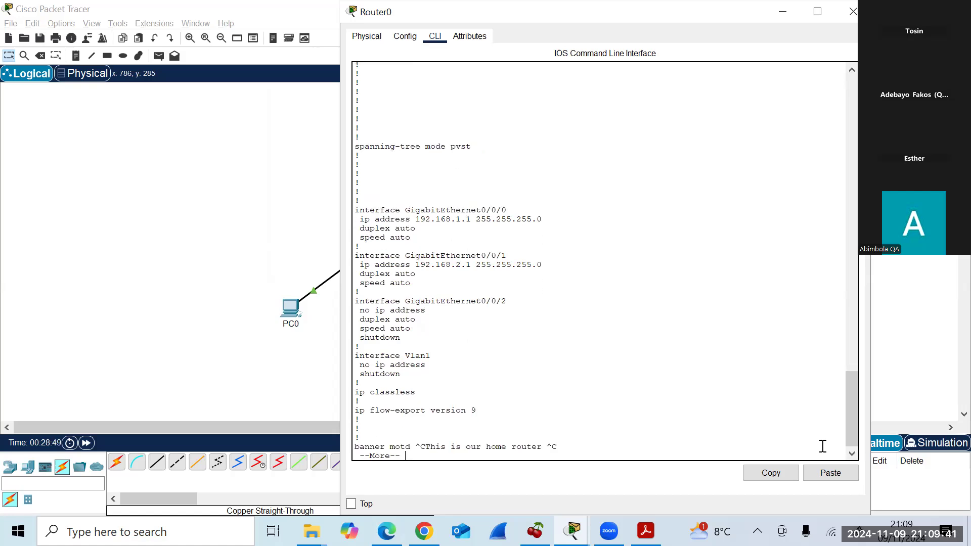
pyautogui.press('Return')
pyautogui.press('Return')
pyautogui.press('Return')
pyautogui.press('Return')
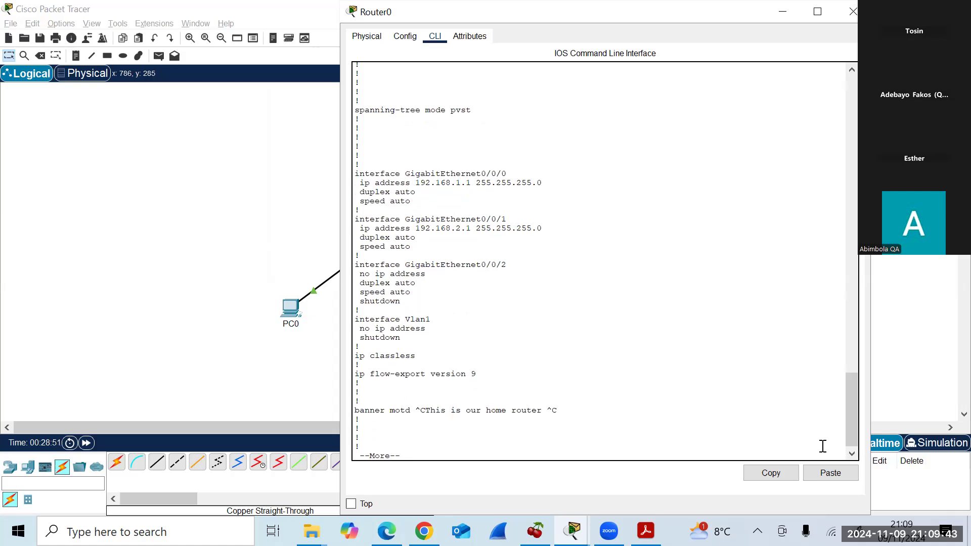
pyautogui.press('Return')
pyautogui.press('Return')
pyautogui.press('Return')
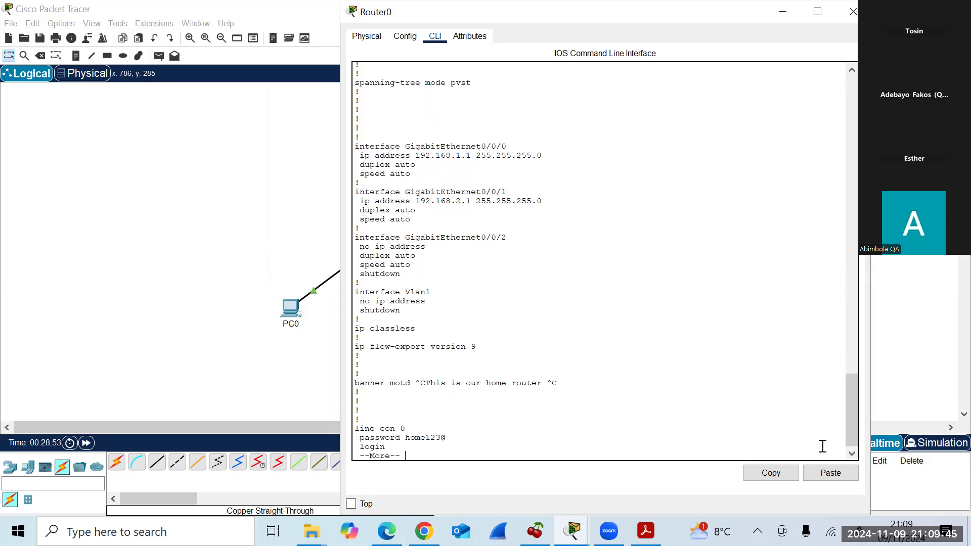
pyautogui.press('Return')
pyautogui.press('Return')
pyautogui.press('Return')
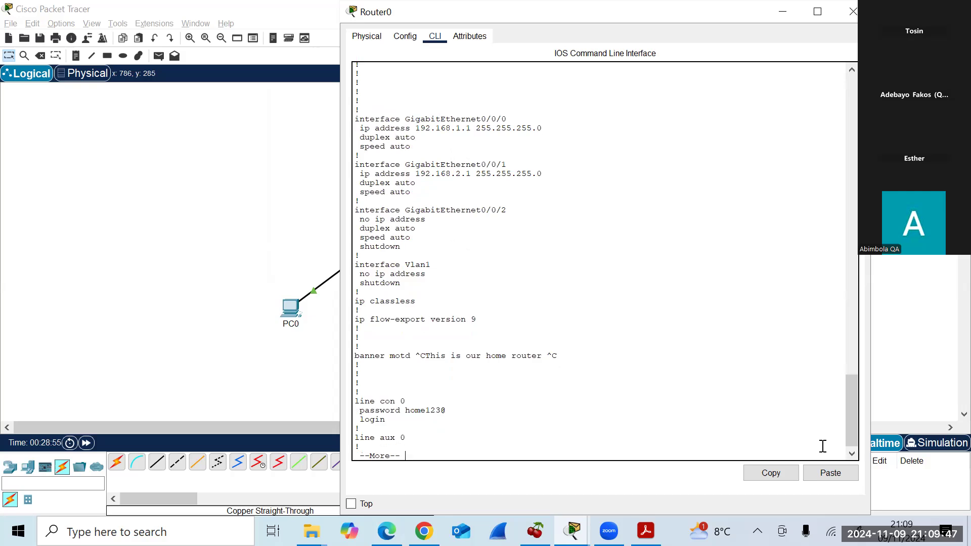
pyautogui.press('Return')
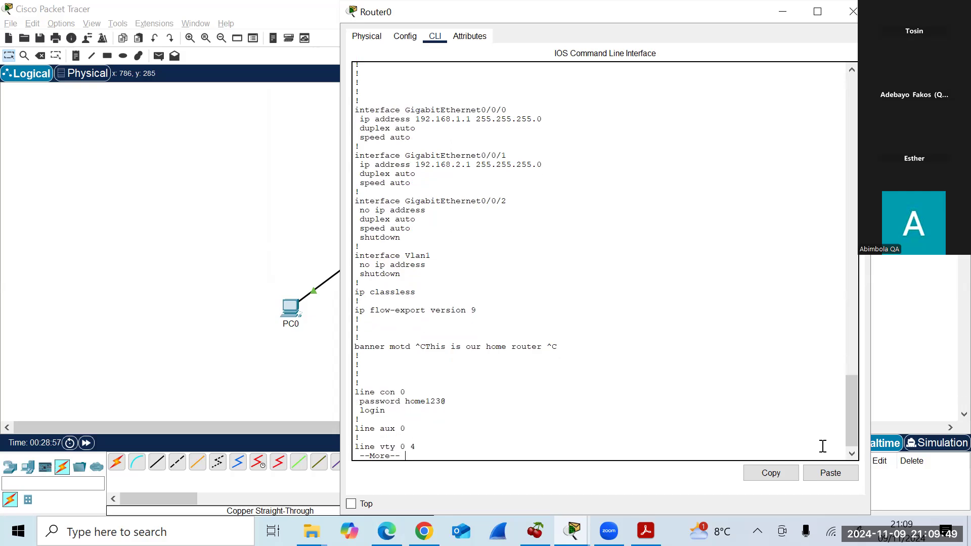
pyautogui.press('Return')
pyautogui.press('Return')
pyautogui.press('Return')
pyautogui.press('Return')
pyautogui.press('Return')
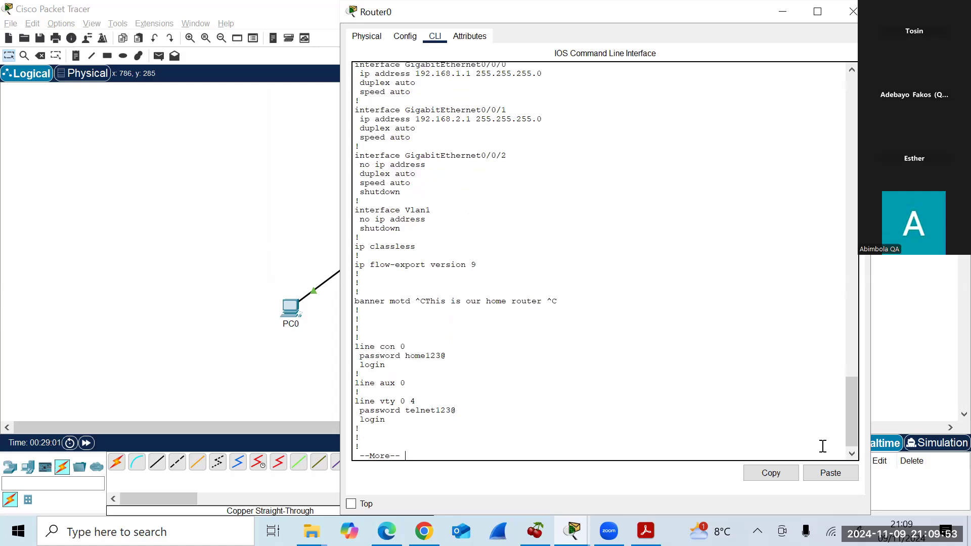
pyautogui.press('Return')
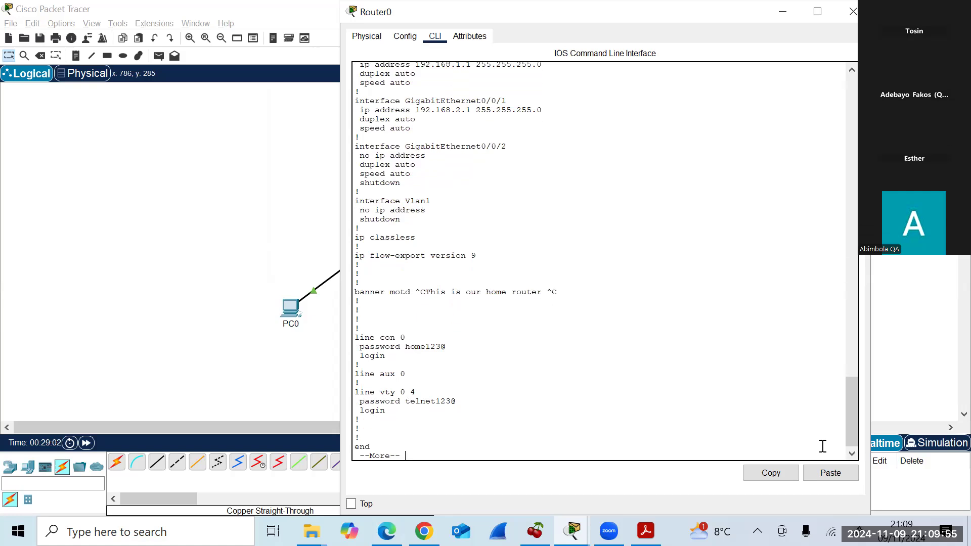
pyautogui.press('Return')
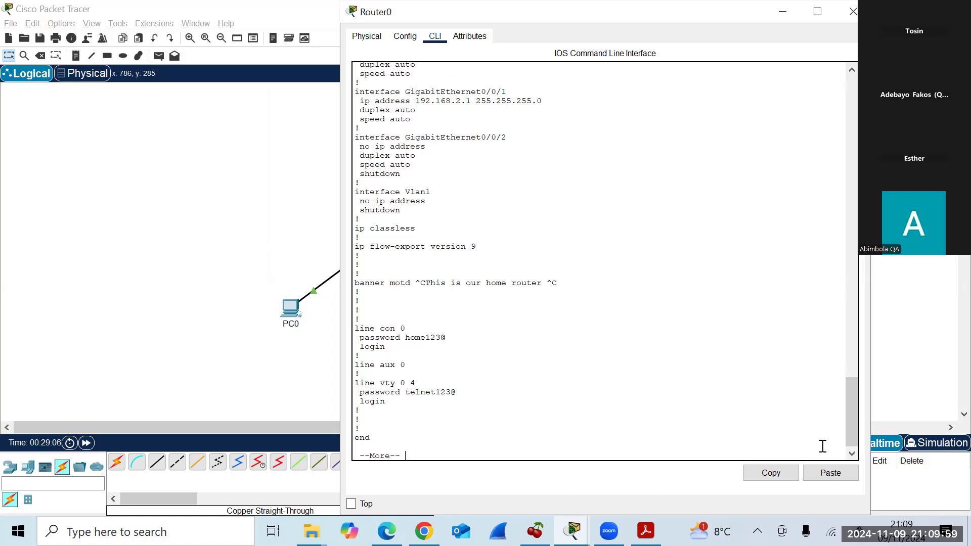
pyautogui.press('Return')
pyautogui.press('Return')
pyautogui.press('Return')
pyautogui.press('Return')
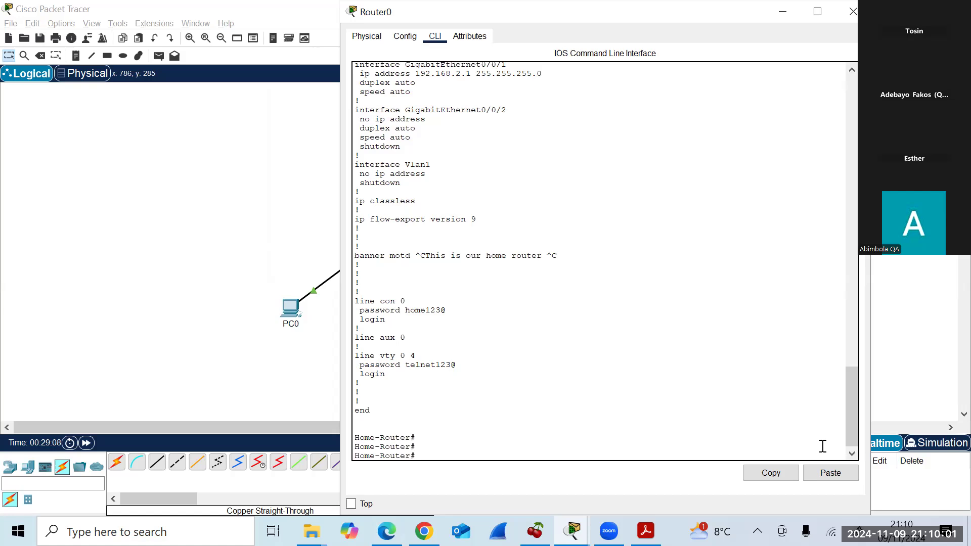
pyautogui.press('Return')
pyautogui.press('Return')
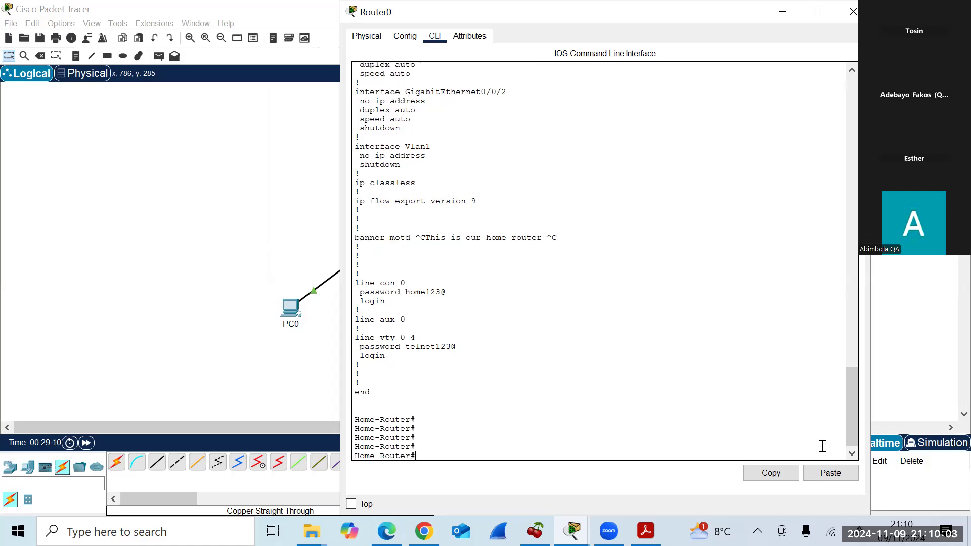
pyautogui.press('Return')
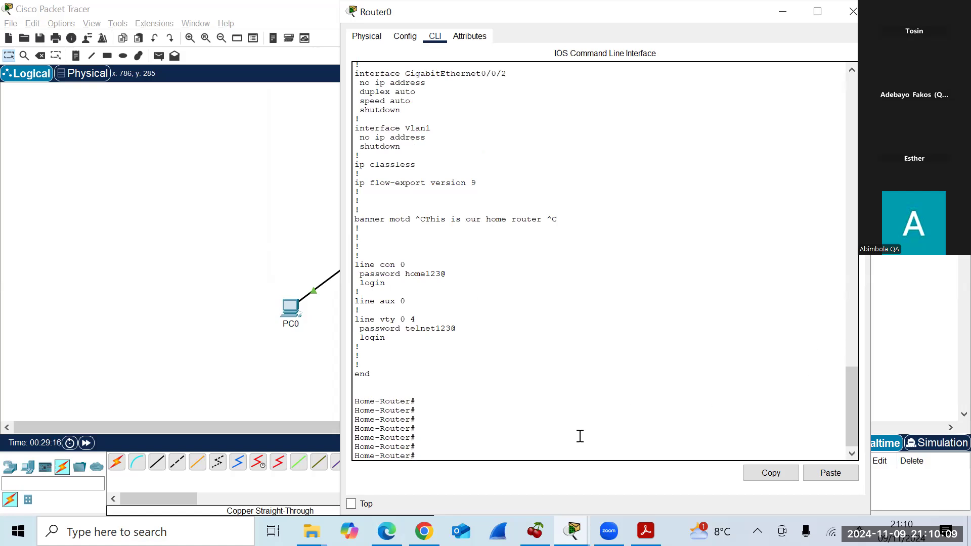
# Run show start and page through interfaces, Vlan1, banner and line settings to the end.
pyautogui.write('show start')
pyautogui.press('Return')
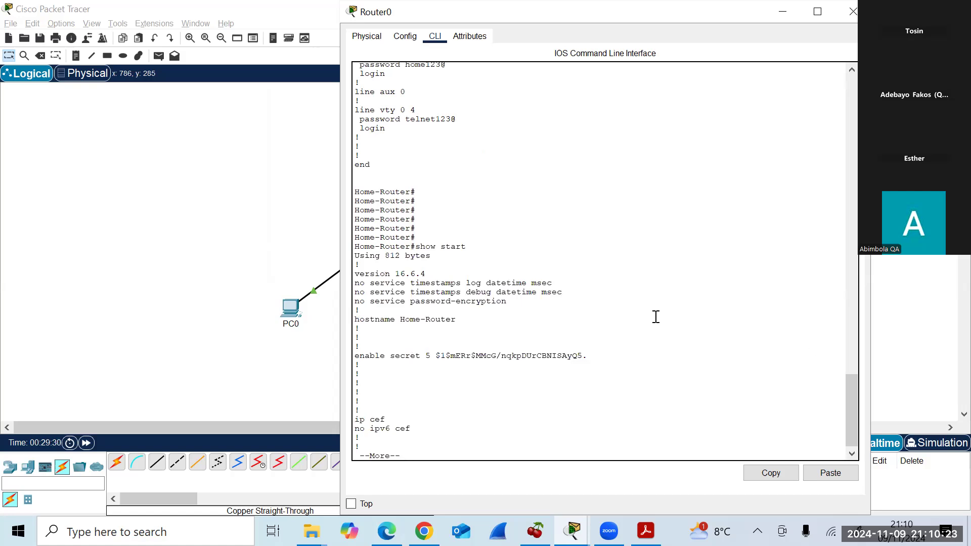
pyautogui.press('Return')
pyautogui.press('Return')
pyautogui.press('Return')
pyautogui.press('Return')
pyautogui.press('Return')
pyautogui.press('Return')
pyautogui.press('Return')
pyautogui.press('Return')
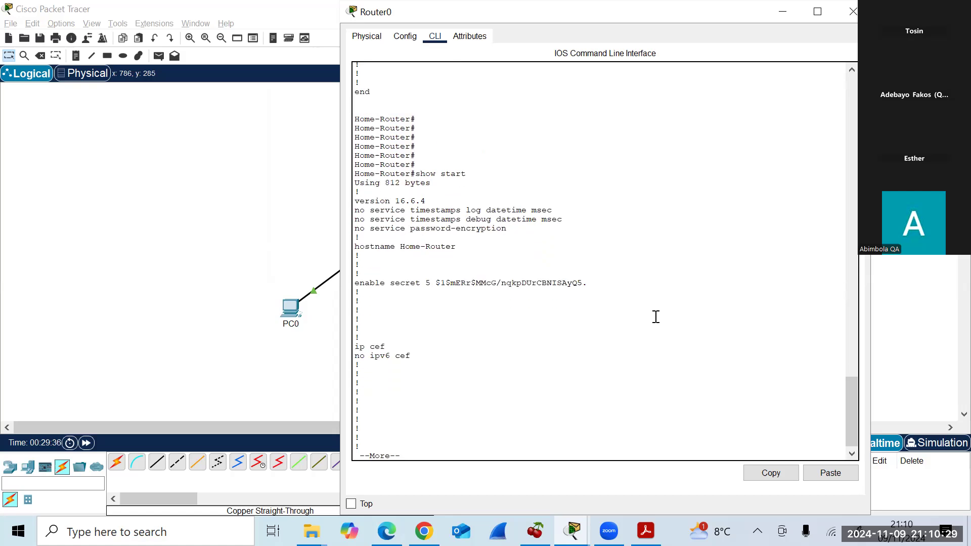
pyautogui.press('Return')
pyautogui.press('Return')
pyautogui.press('Return')
pyautogui.press('Return')
pyautogui.press('Return')
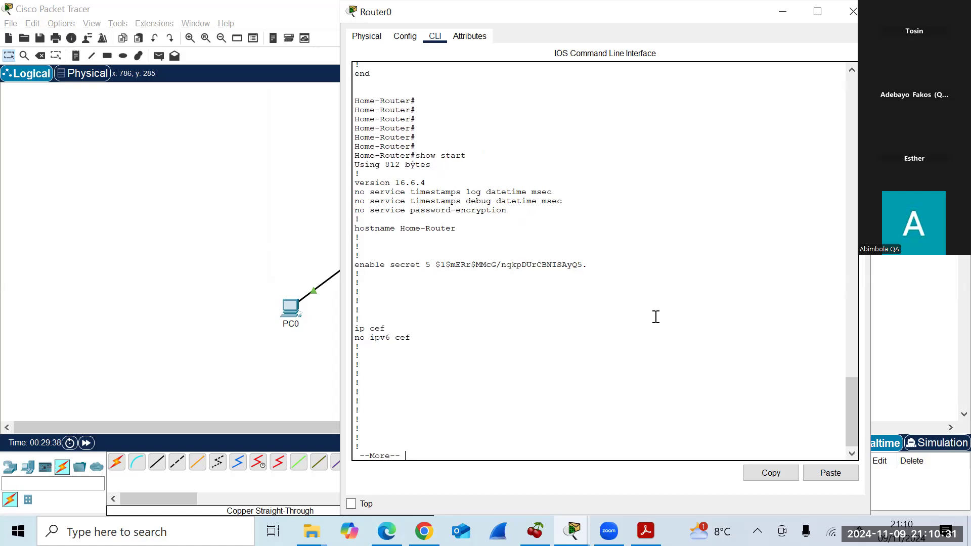
pyautogui.press('Return')
pyautogui.press('Return')
pyautogui.press('Return')
pyautogui.press('Return')
pyautogui.press('Return')
pyautogui.press('Return')
pyautogui.press('Return')
pyautogui.press('Return')
pyautogui.press('Return')
pyautogui.press('Return')
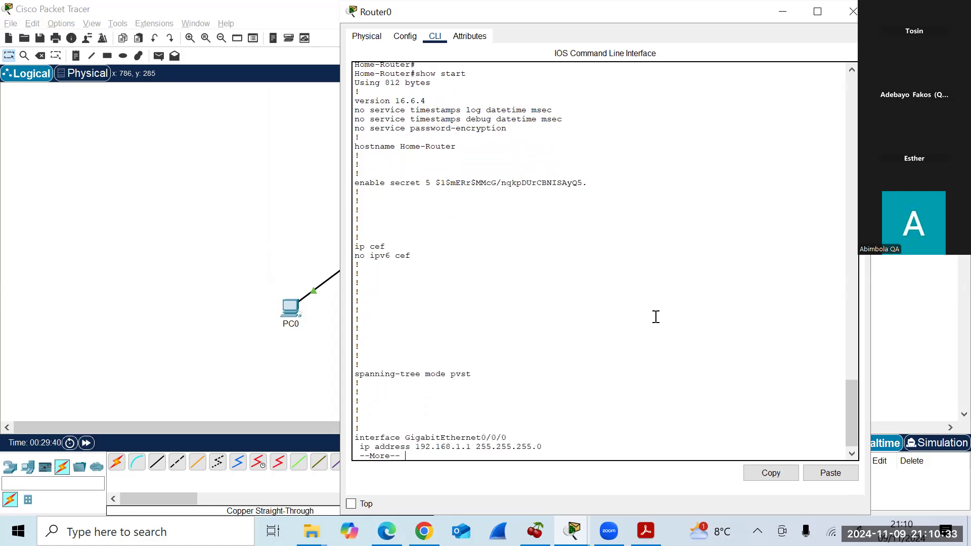
pyautogui.press('Return')
pyautogui.press('Return')
pyautogui.press('Return')
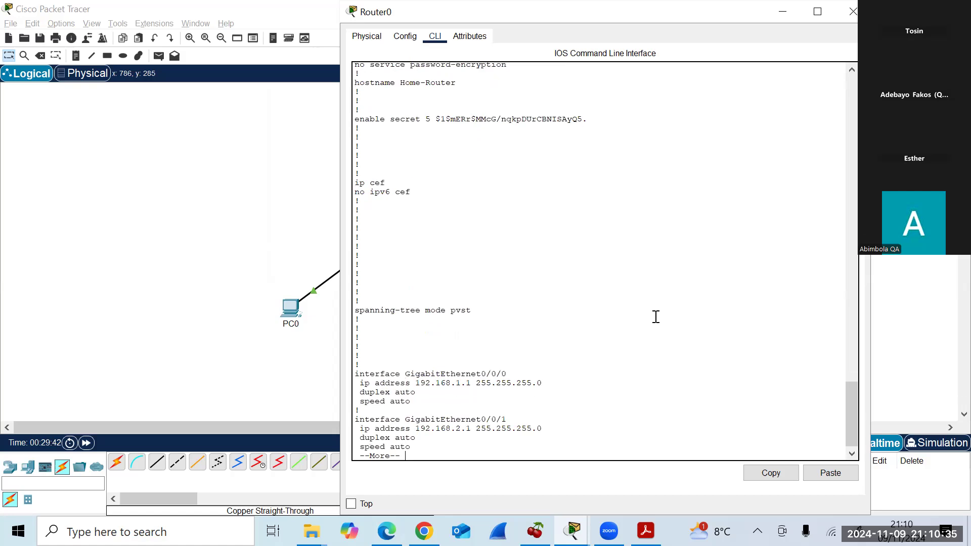
pyautogui.press('Return')
pyautogui.press('Return')
pyautogui.press('Return')
pyautogui.press('Return')
pyautogui.press('Return')
pyautogui.press('Return')
pyautogui.press('Return')
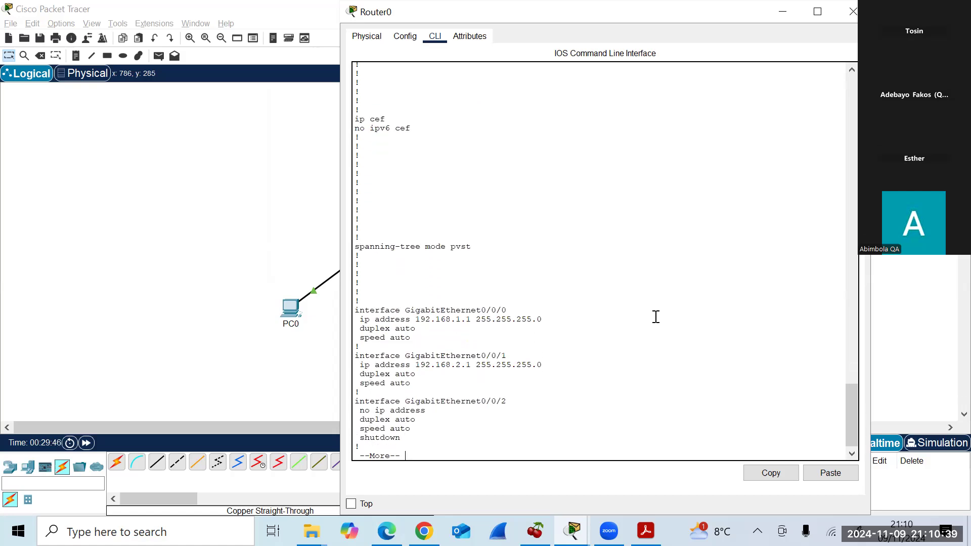
pyautogui.press('Return')
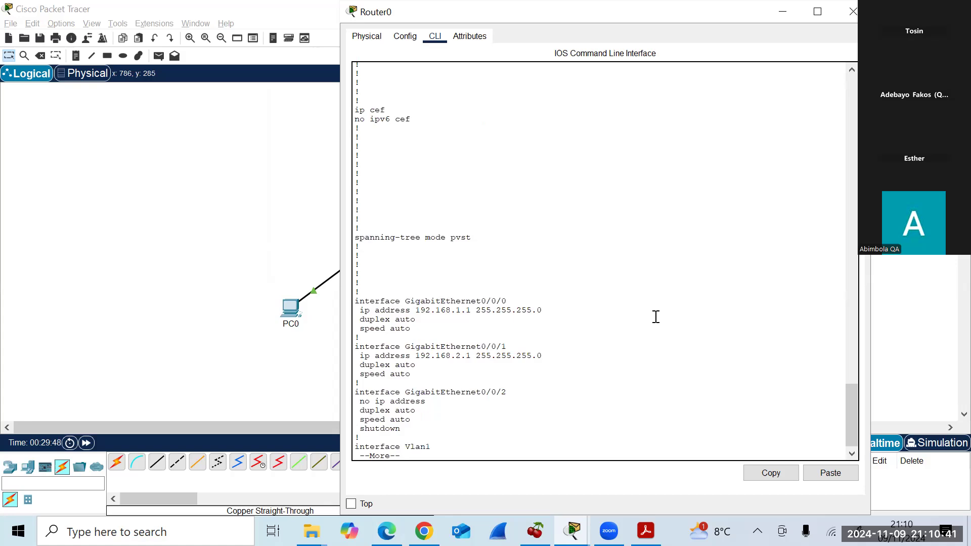
pyautogui.press('Return')
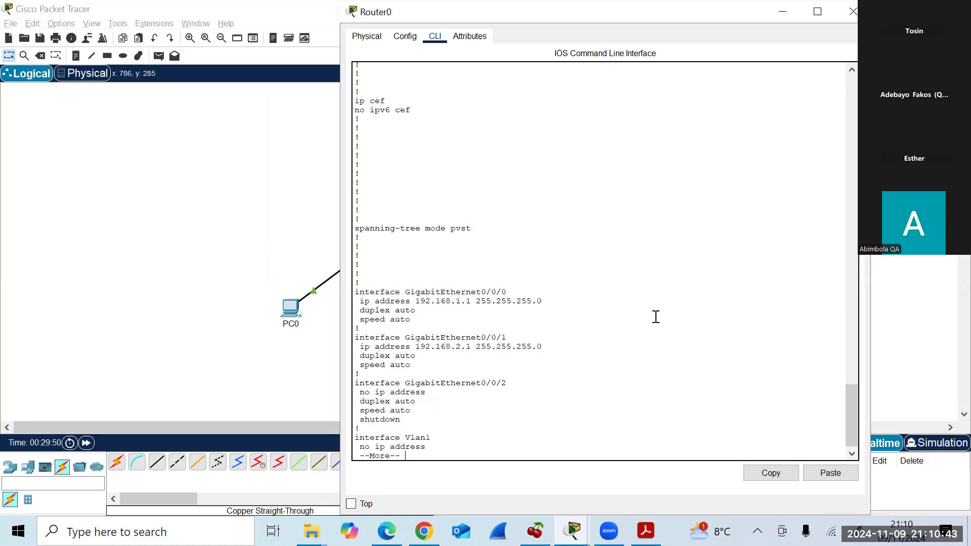
pyautogui.press('Return')
pyautogui.press('Return')
pyautogui.press('Return')
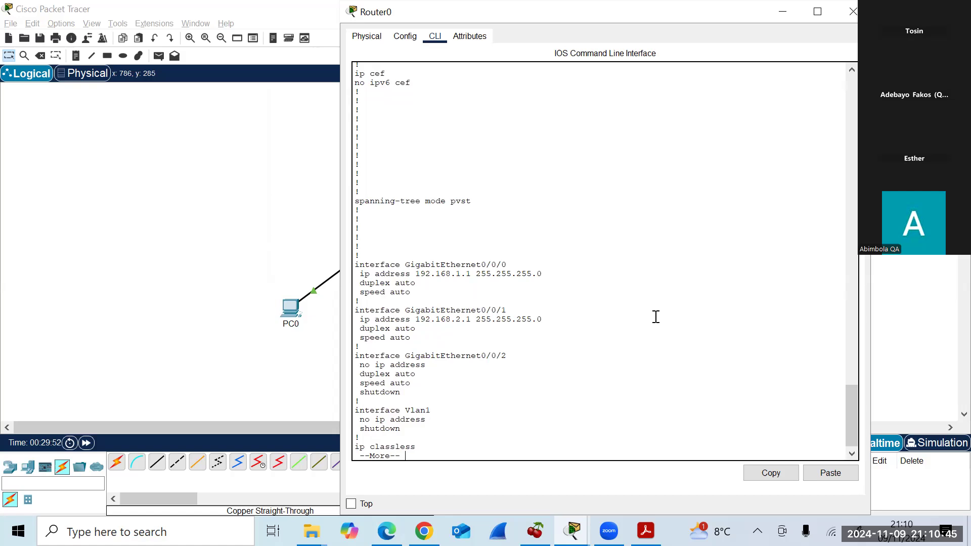
pyautogui.press('Return')
pyautogui.press('Return')
pyautogui.press('Return')
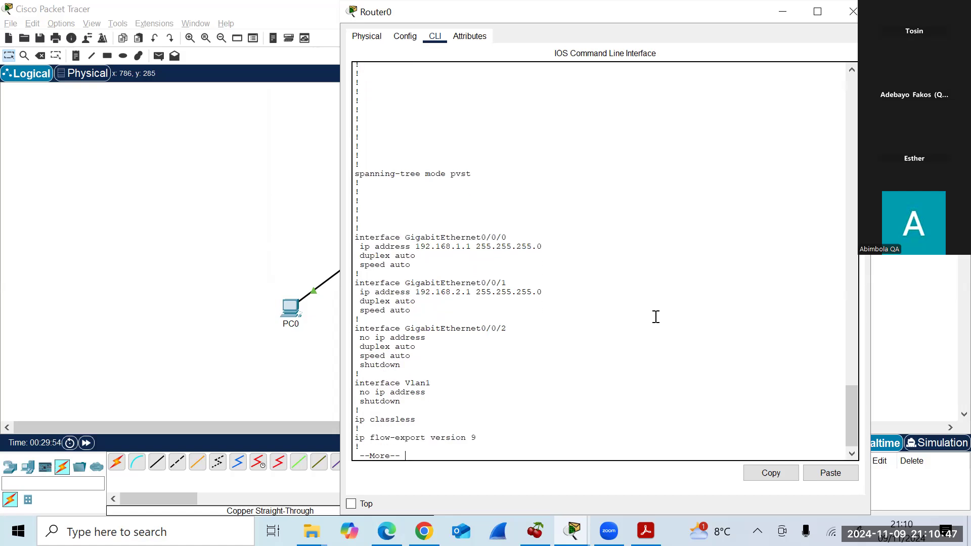
pyautogui.press('Return')
pyautogui.press('Return')
pyautogui.press('Return')
pyautogui.press('Return')
pyautogui.press('Return')
pyautogui.press('Return')
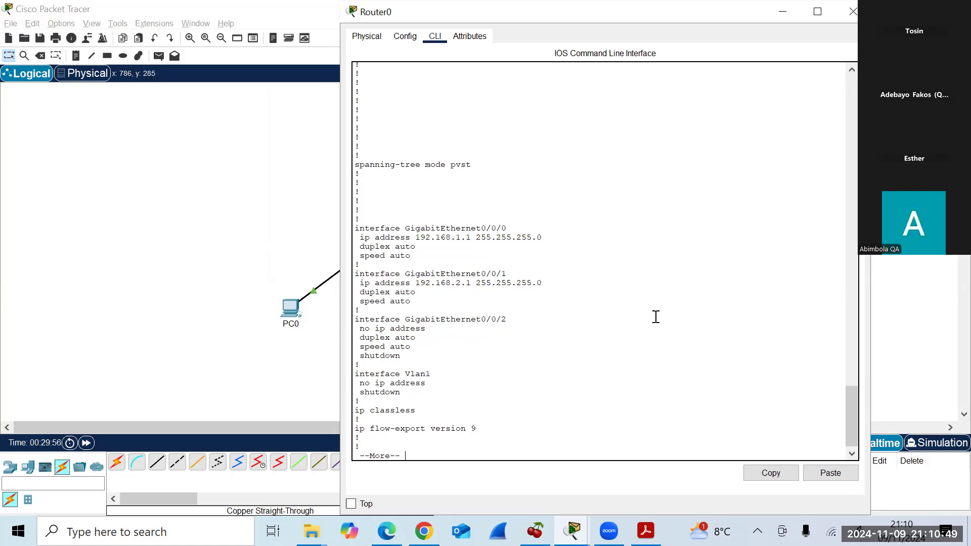
pyautogui.press('Return')
pyautogui.press('Return')
pyautogui.press('Return')
pyautogui.press('Return')
pyautogui.press('Return')
pyautogui.press('Return')
pyautogui.press('Return')
pyautogui.press('Return')
pyautogui.press('Return')
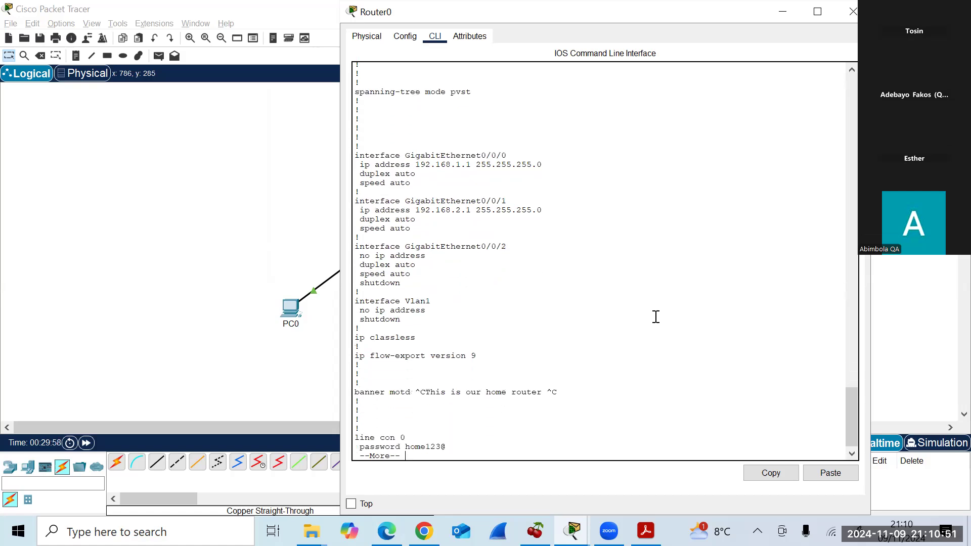
pyautogui.press('Return')
pyautogui.press('Return')
pyautogui.press('Return')
pyautogui.press('Return')
pyautogui.press('Return')
pyautogui.press('Return')
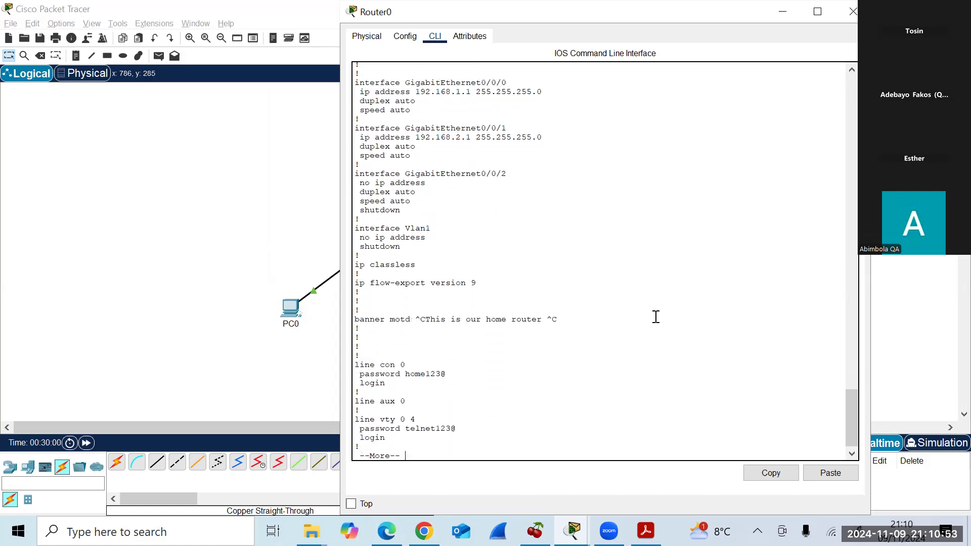
pyautogui.press('Return')
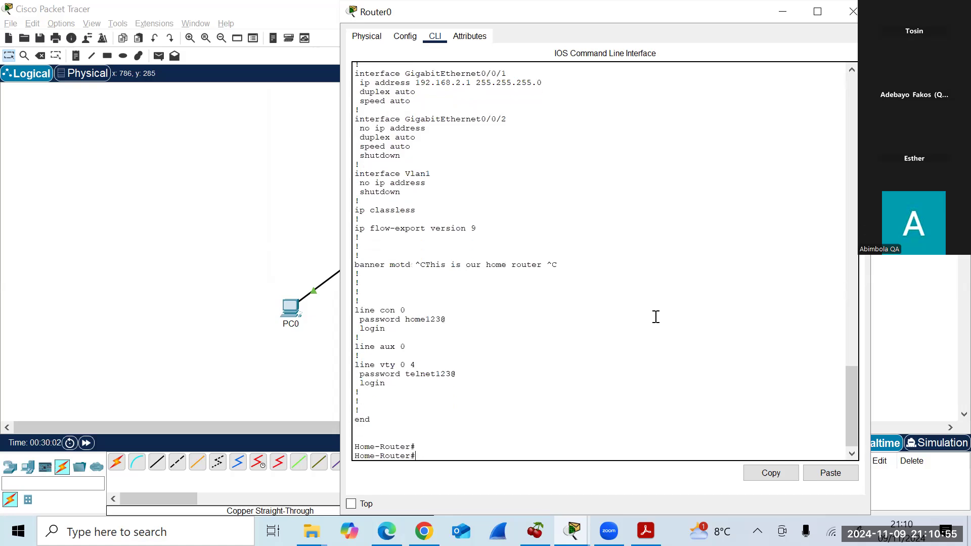
pyautogui.press('Return')
pyautogui.press('Return')
pyautogui.press('Return')
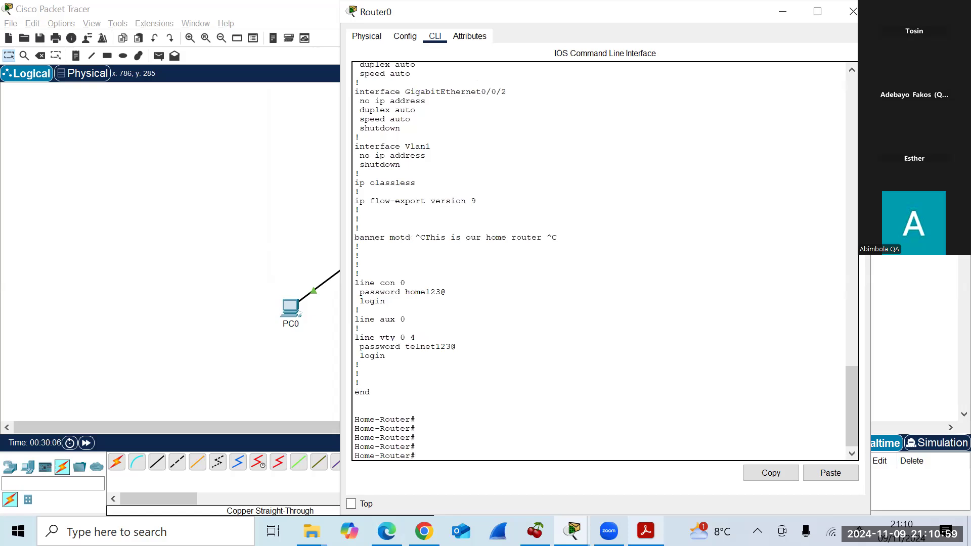
# Scroll the handout to the 'Configuration PC's IP Address' section, then return to Packet Tracer.
pyautogui.click(646, 531)
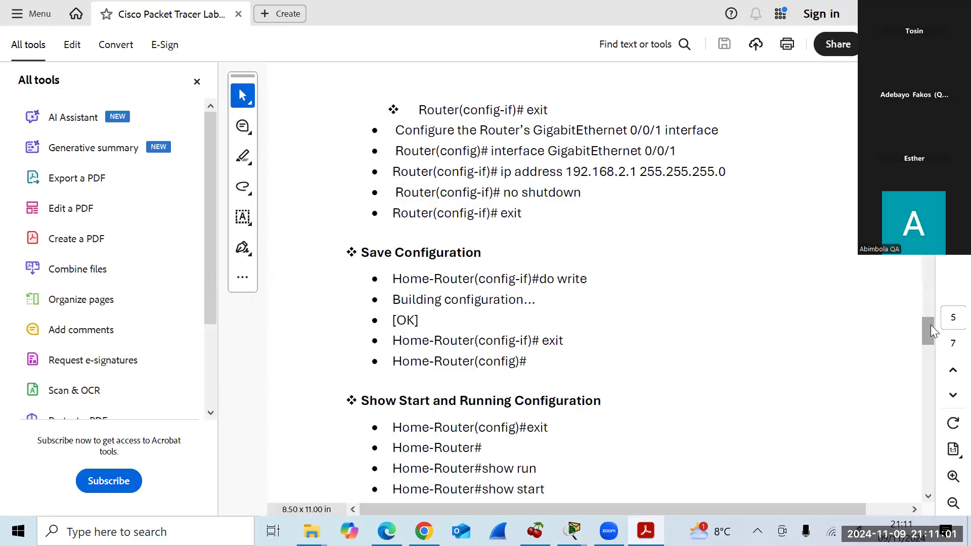
pyautogui.moveTo(931, 326); pyautogui.dragTo(930, 341)
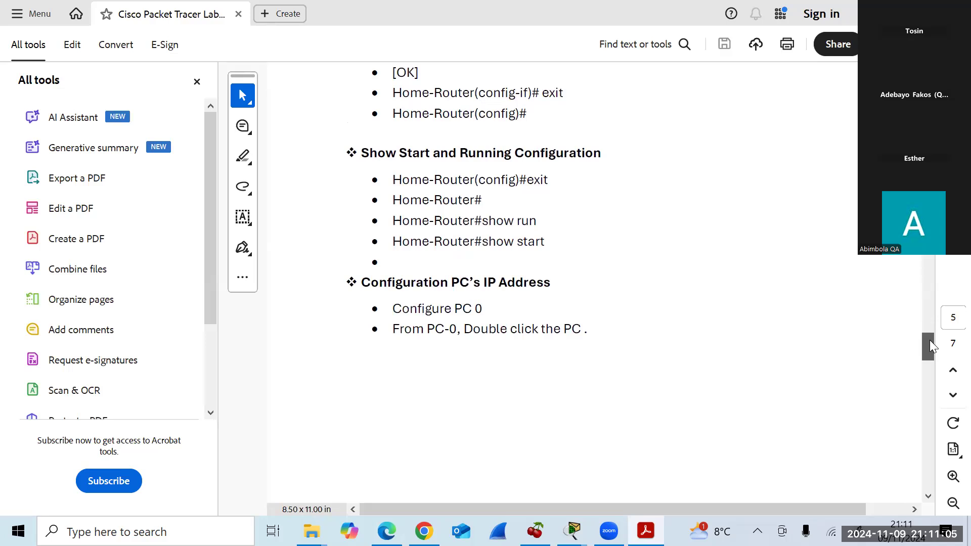
pyautogui.moveTo(930, 341); pyautogui.dragTo(929, 332)
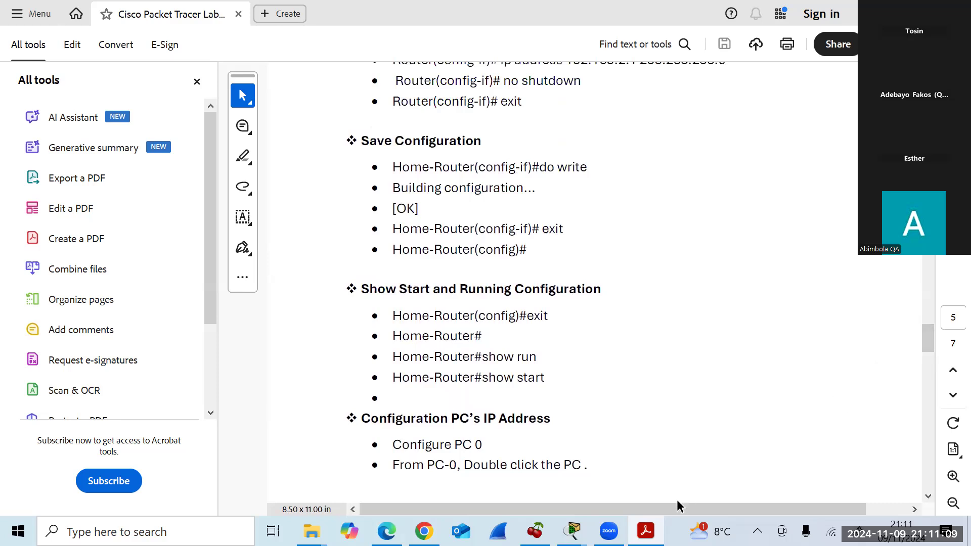
pyautogui.moveTo(646, 531)
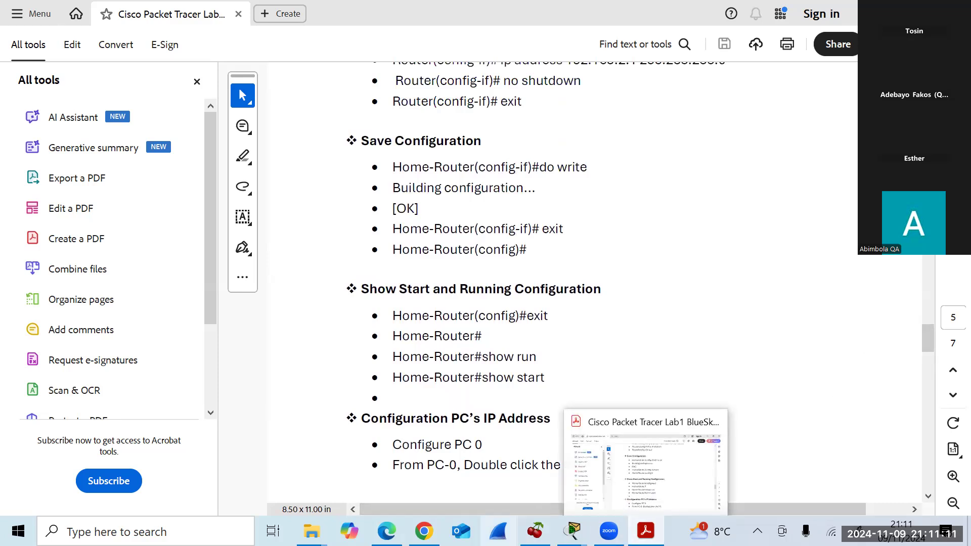
pyautogui.moveTo(573, 531)
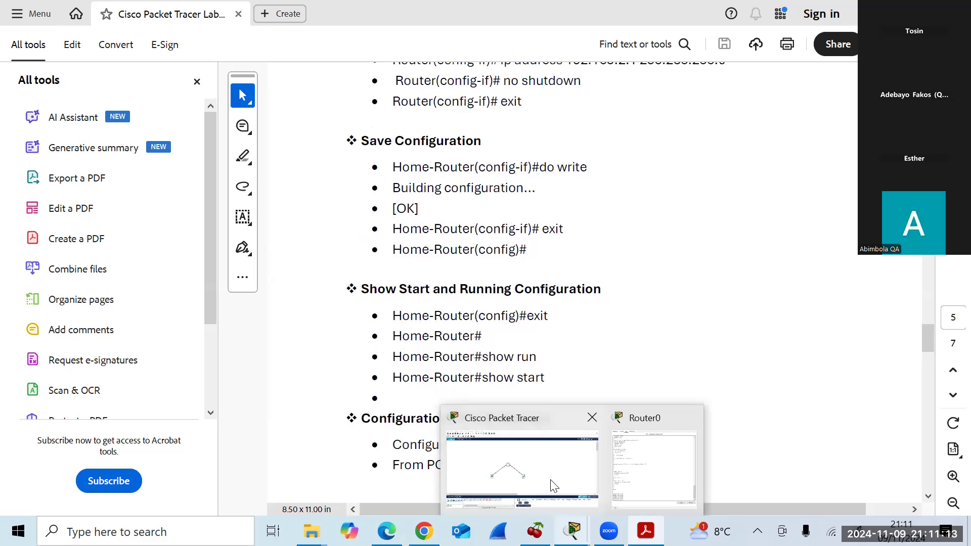
pyautogui.click(554, 485)
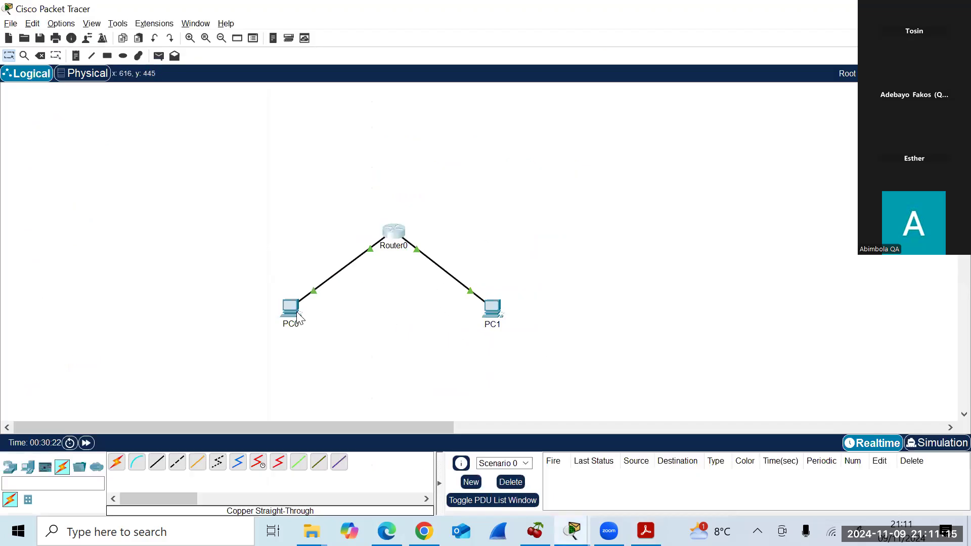
# Open PC0's name label for editing and close it unchanged, leaving the topology in view.
pyautogui.moveTo(298, 318)
pyautogui.click(292, 324)
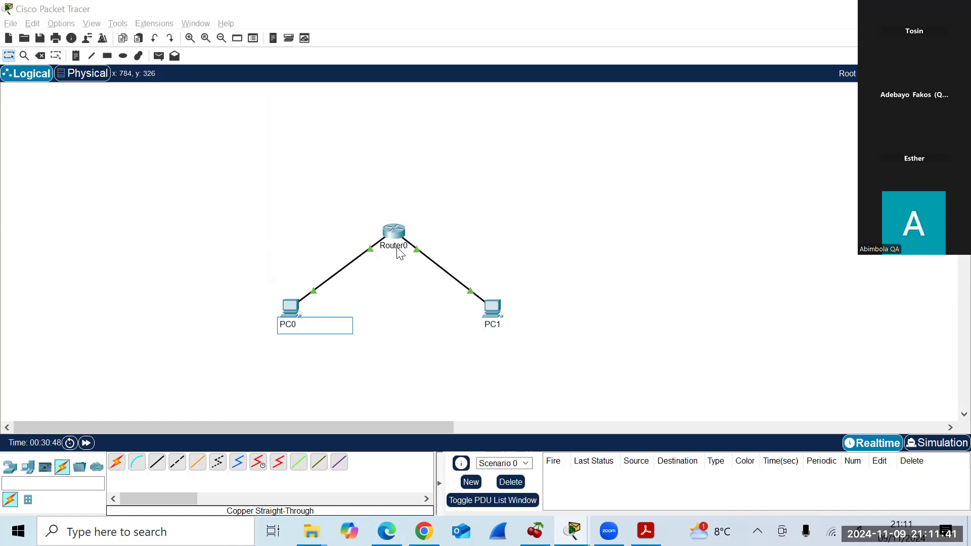
pyautogui.click(392, 330)
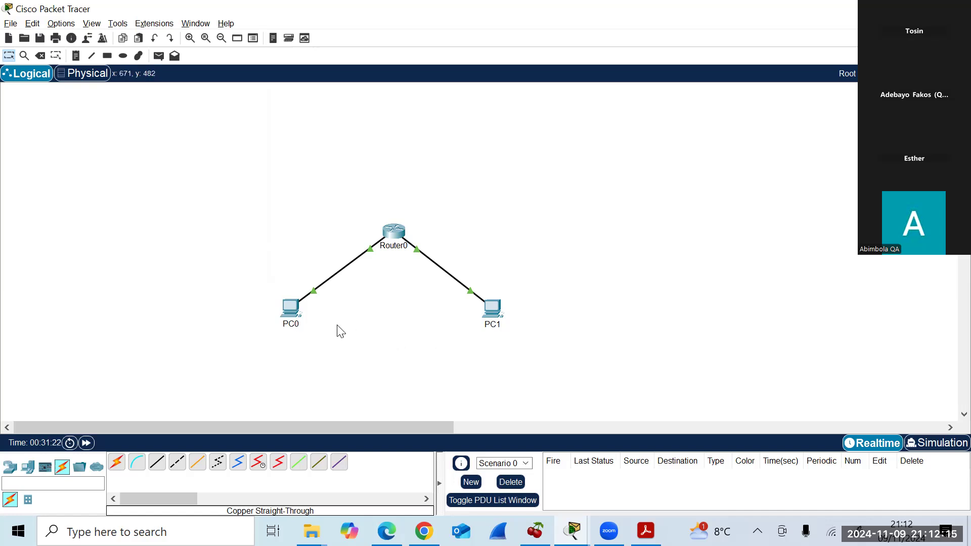
# Open PC0's Desktop IP Configuration panel for FastEthernet0.
pyautogui.moveTo(292, 305)
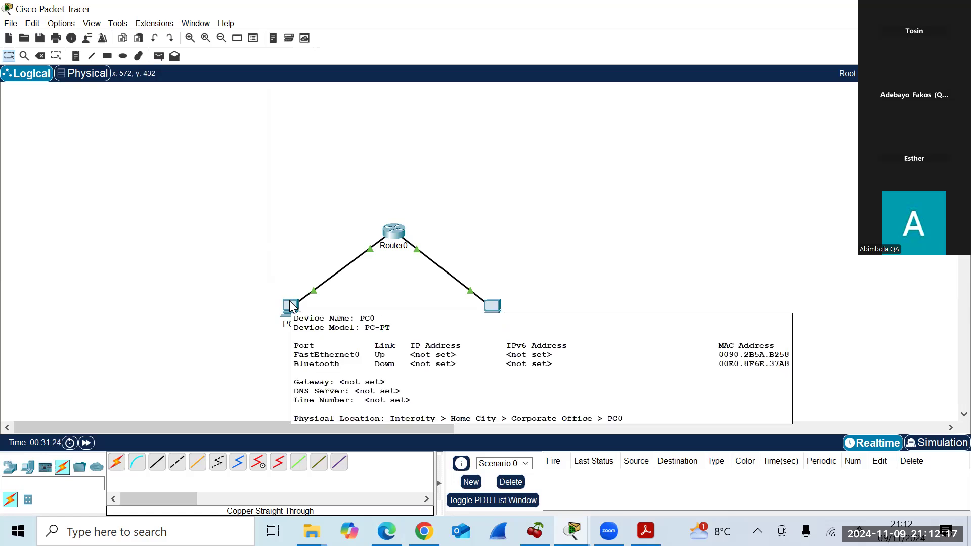
pyautogui.click(292, 307)
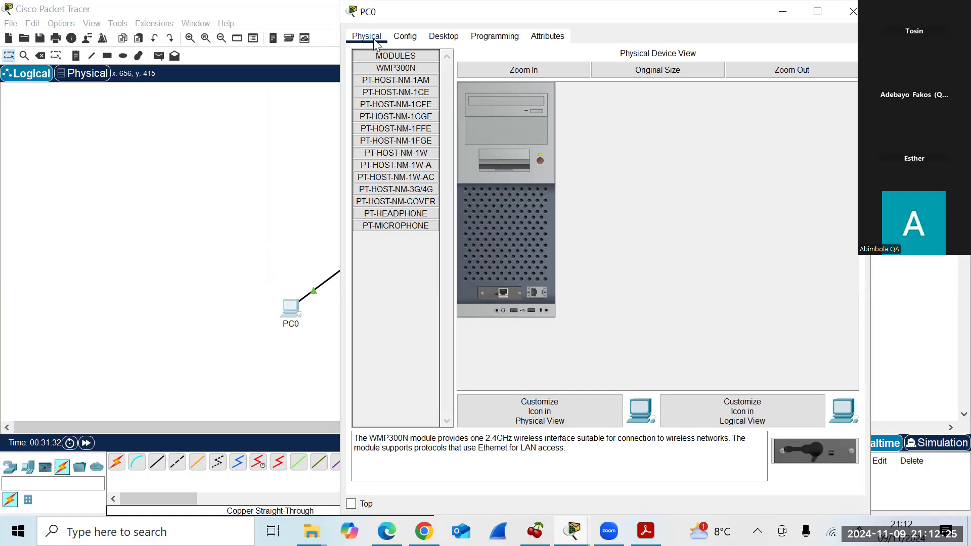
pyautogui.click(440, 41)
pyautogui.click(402, 87)
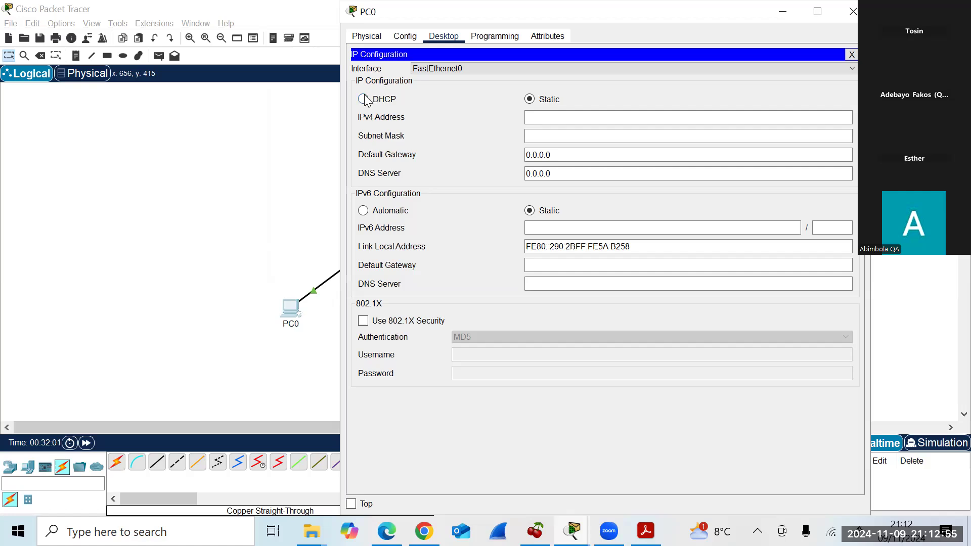
# Set PC0's static IPv4 address to 192.168.1.2 with mask 255.255.255.0, then close PC0.
pyautogui.click(552, 118)
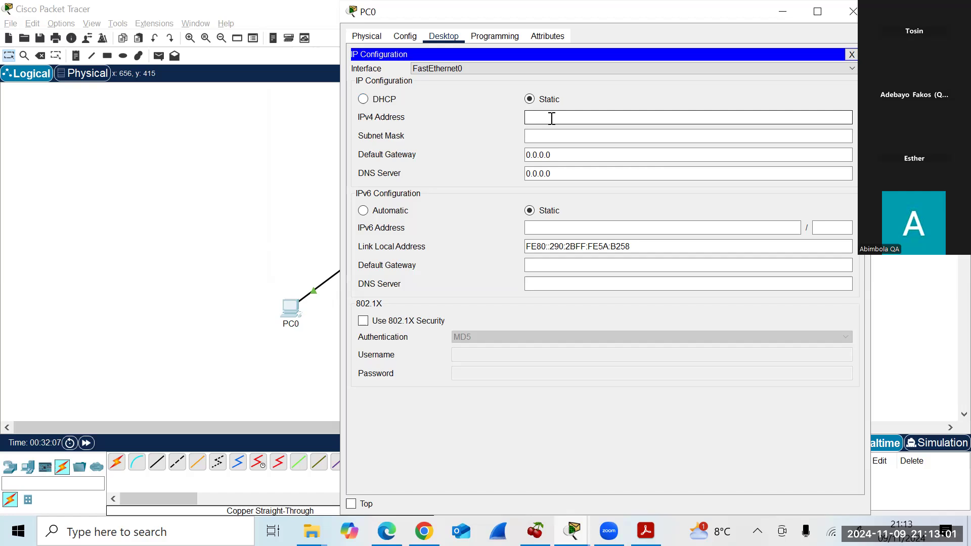
pyautogui.write('192.168.1.2')
pyautogui.click(617, 136)
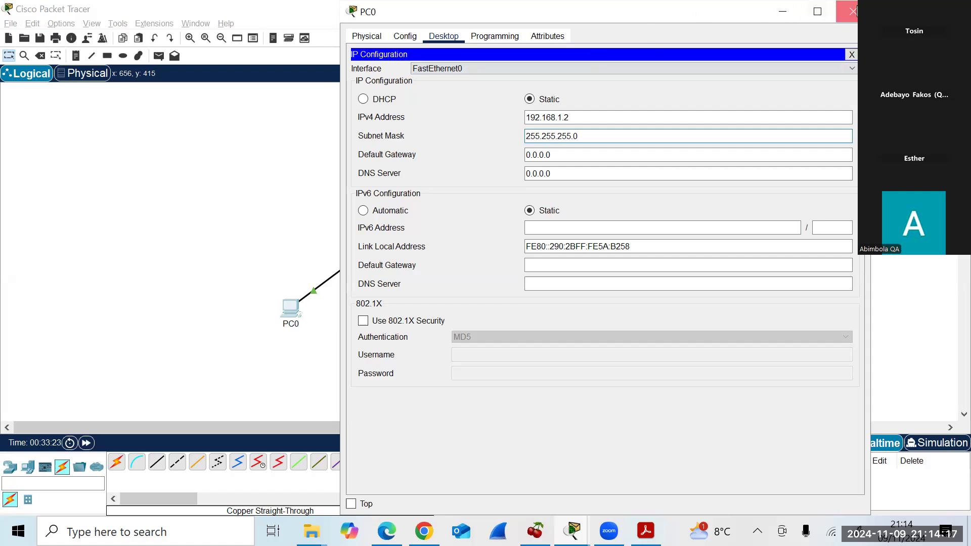
pyautogui.click(853, 12)
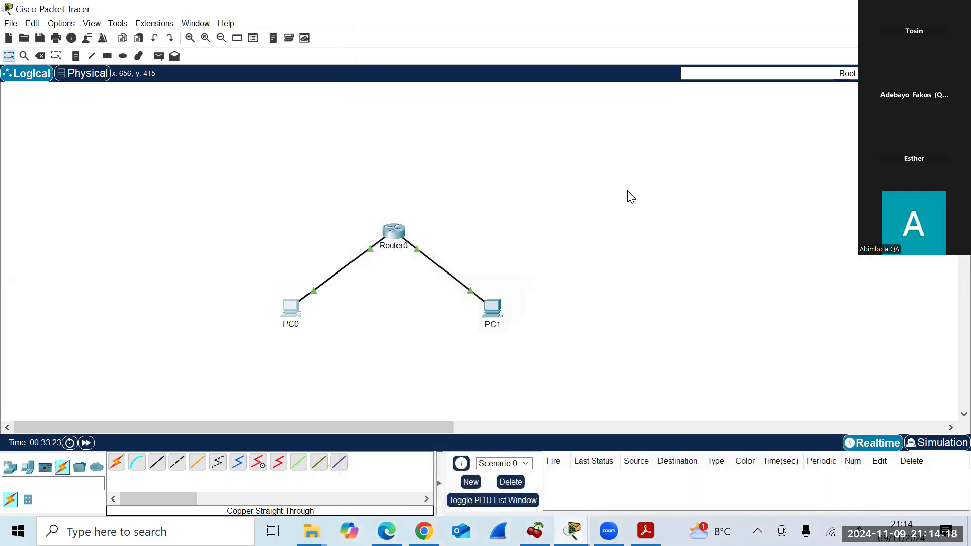
# Give PC1 static IPv4 192.168.2.2 with mask 255.255.255.0 in its IP Configuration, then close PC1.
pyautogui.click(499, 309)
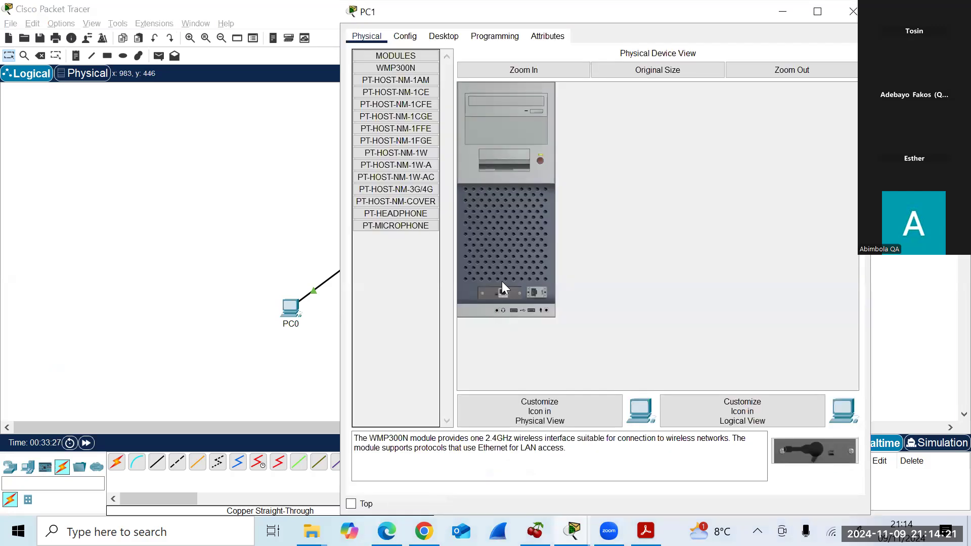
pyautogui.click(452, 38)
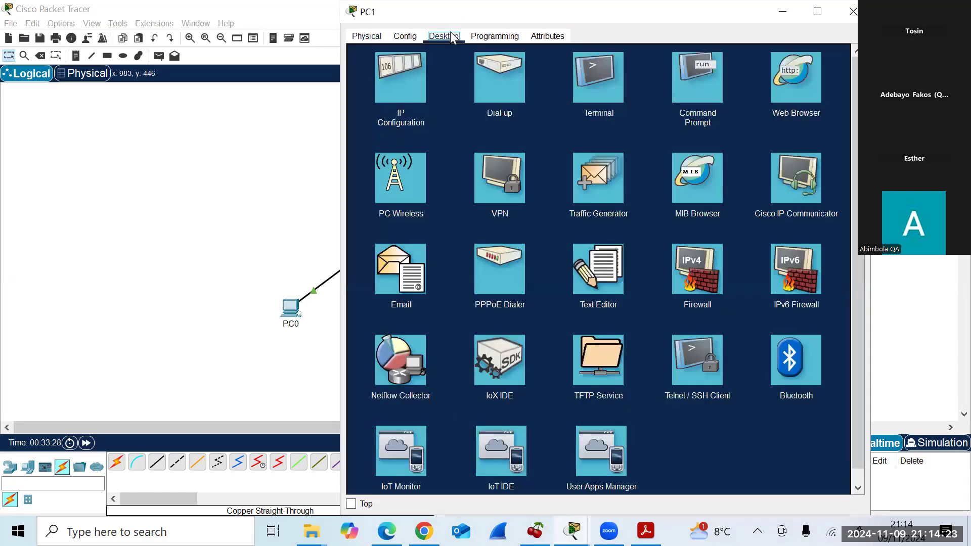
pyautogui.click(393, 100)
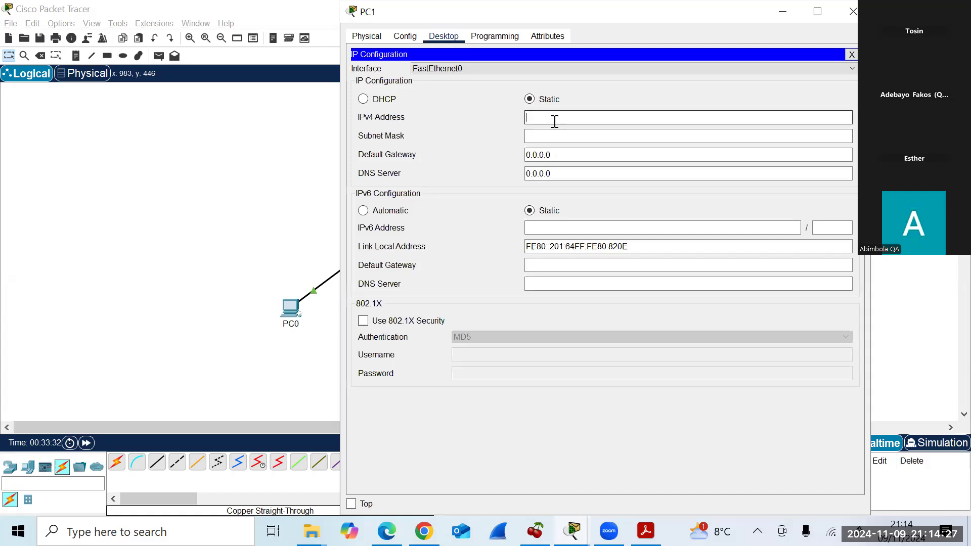
pyautogui.write('192.168')
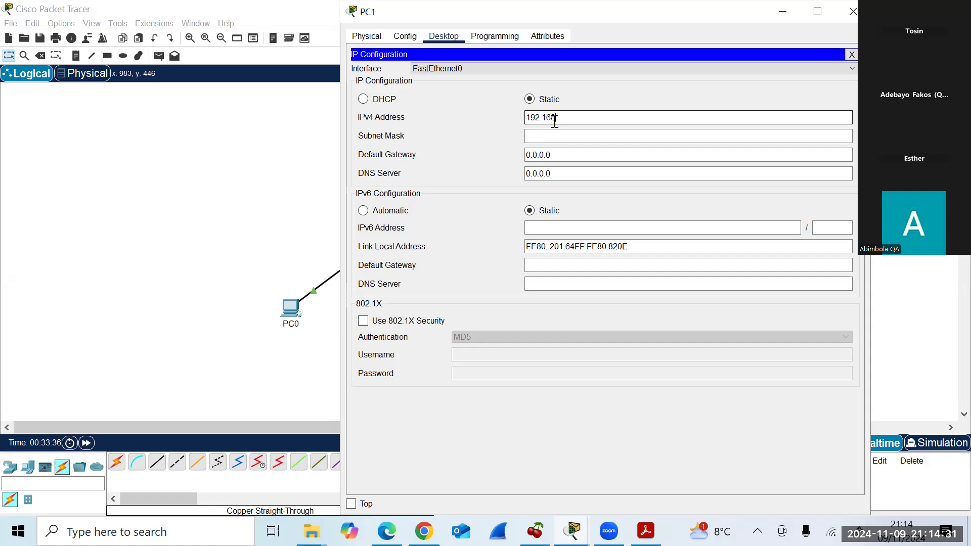
pyautogui.write('.2')
pyautogui.write('.2')
pyautogui.click(575, 136)
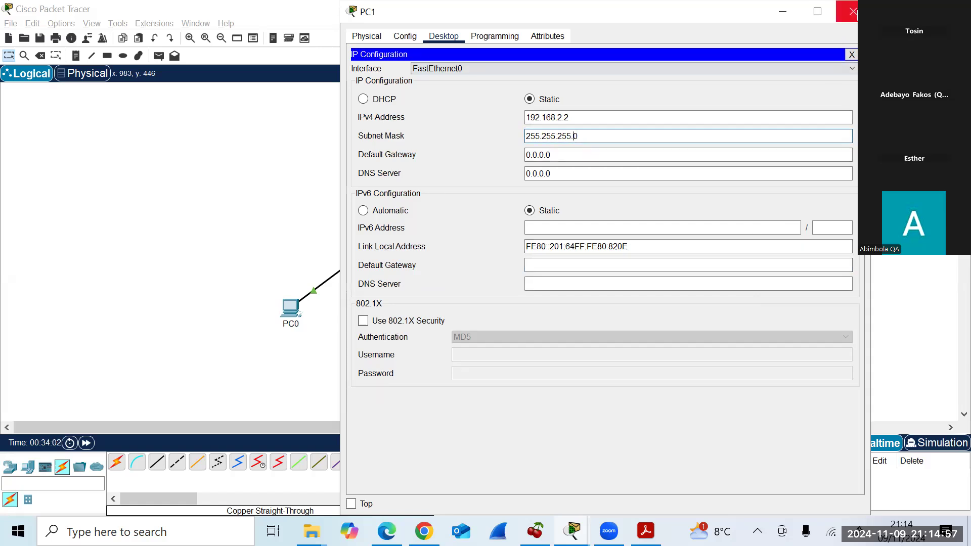
pyautogui.click(854, 12)
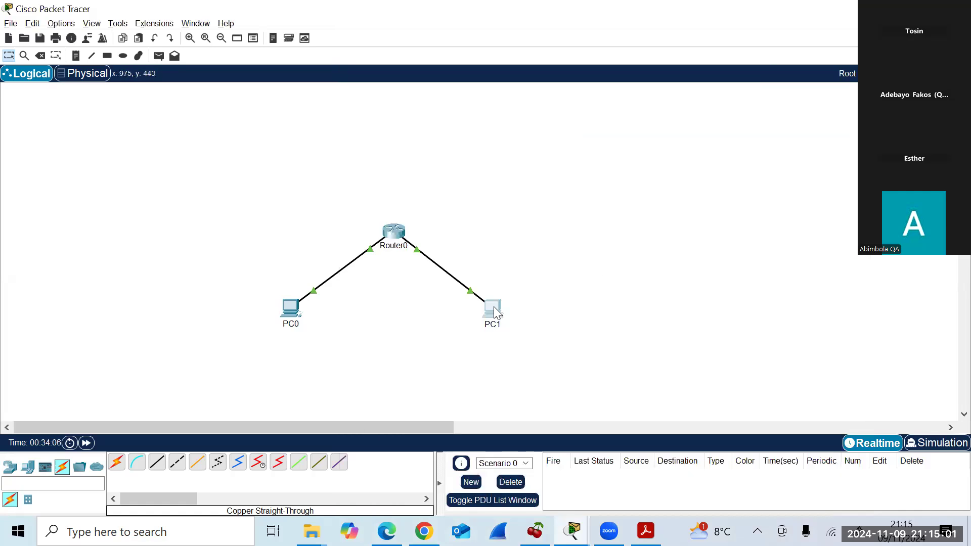
# Check the PC1 and PC0 device details, then bring the lab instructions PDF to the front.
pyautogui.moveTo(494, 307)
pyautogui.moveTo(289, 309)
pyautogui.moveTo(646, 531)
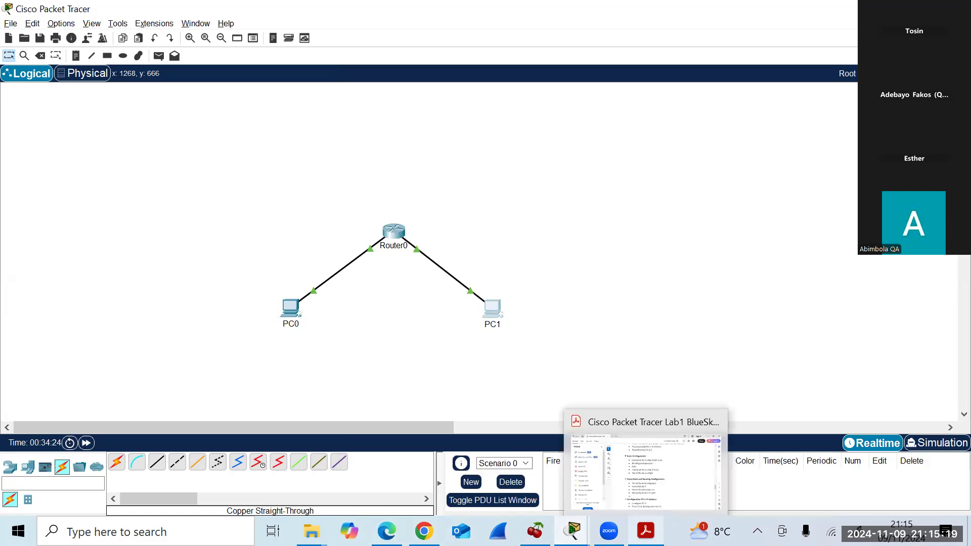
pyautogui.click(673, 490)
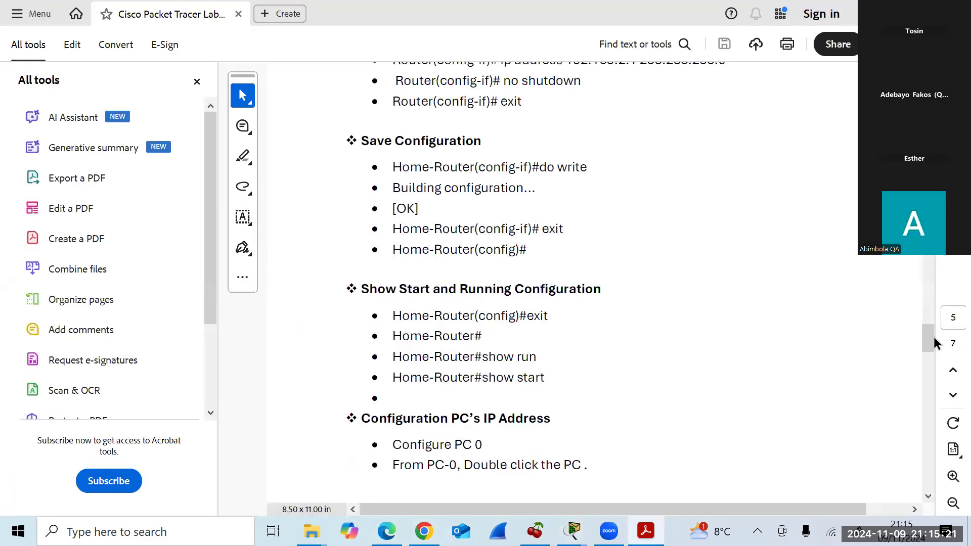
# Scroll the lab guide to the 'Ping both PC's' section and return to Packet Tracer.
pyautogui.moveTo(929, 347); pyautogui.dragTo(772, 416)
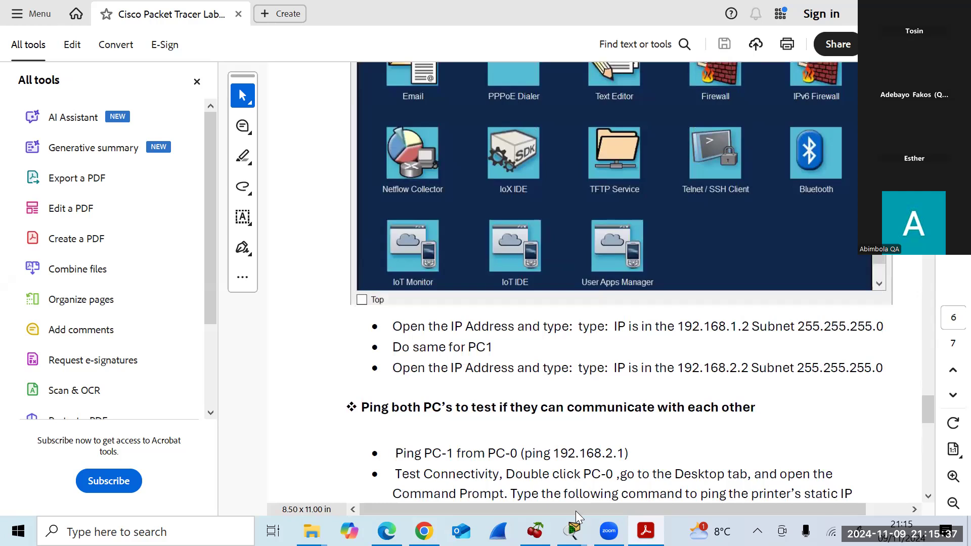
pyautogui.moveTo(573, 530)
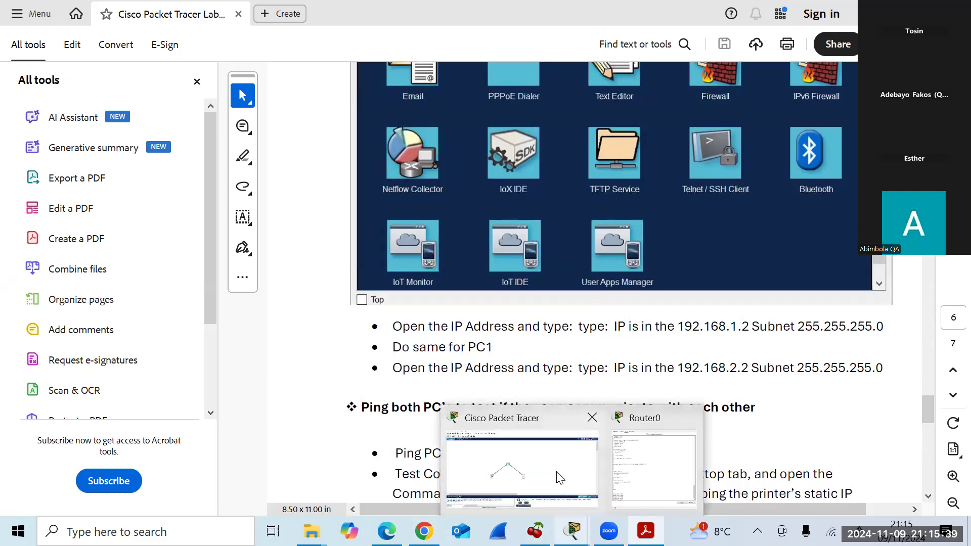
pyautogui.click(556, 475)
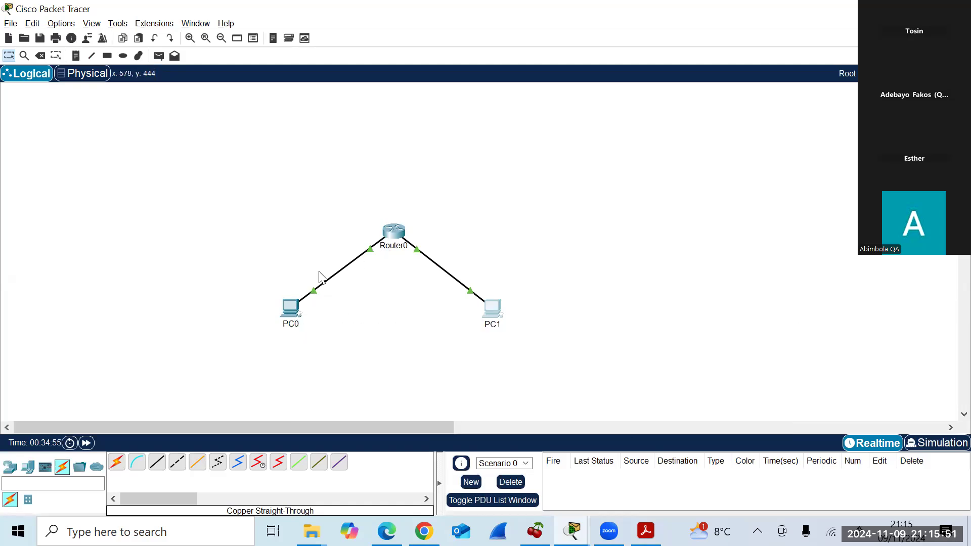
# Type ping at Router0's Home-Router# prompt, then switch to PC0's desktop applications.
pyautogui.click(389, 229)
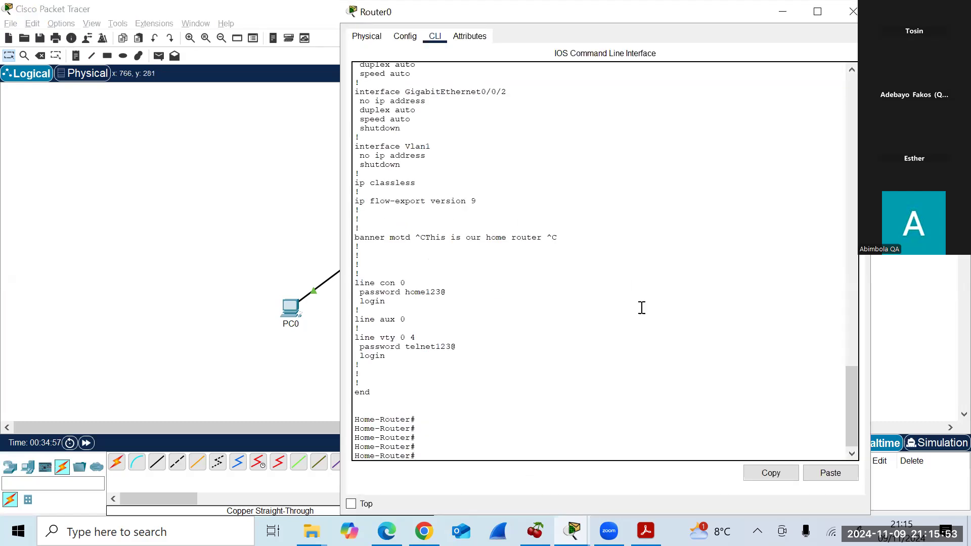
pyautogui.write('ping')
pyautogui.click(292, 308)
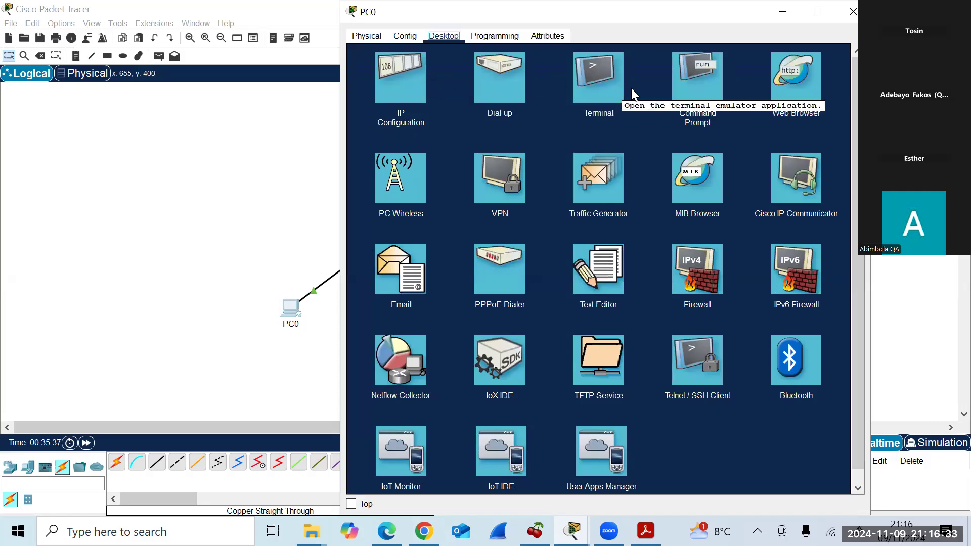
# Run ipconfig in PC0's Command Prompt to confirm 192.168.1.2 / 255.255.255.0, then close PC0.
pyautogui.click(713, 83)
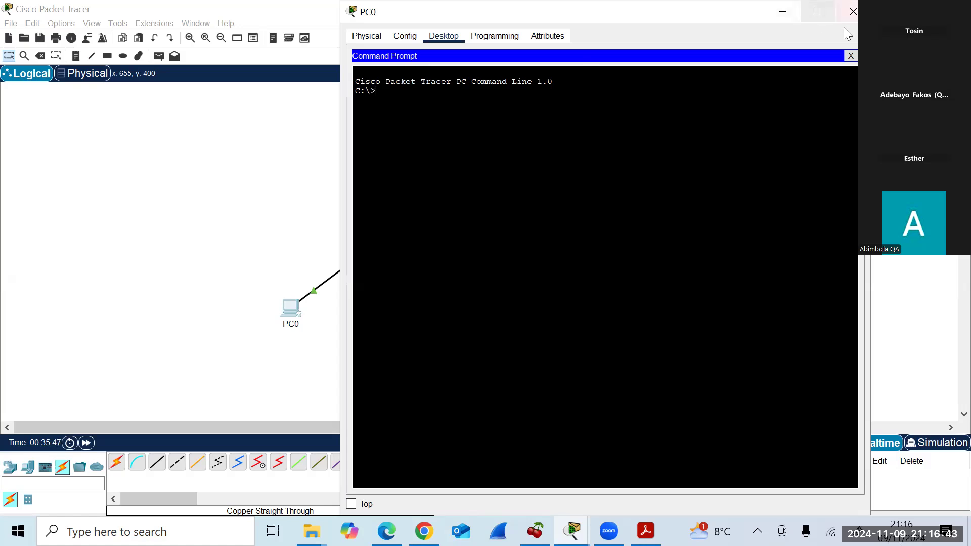
pyautogui.click(851, 55)
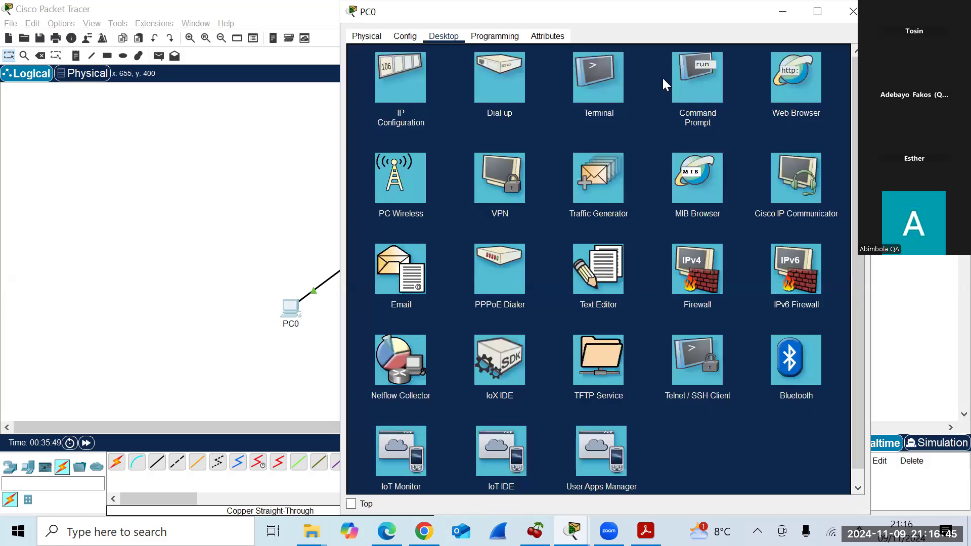
pyautogui.click(853, 11)
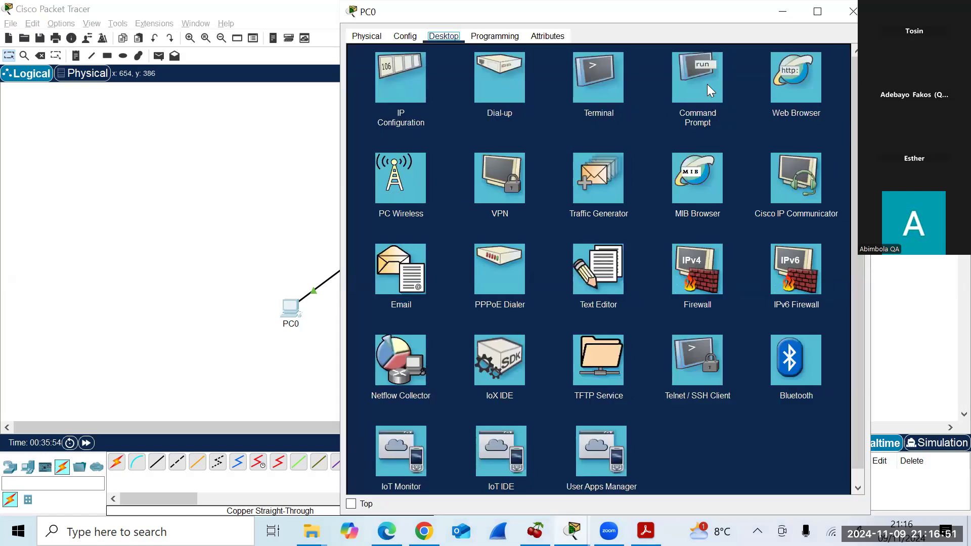
pyautogui.click(707, 83)
pyautogui.write('ipconfig')
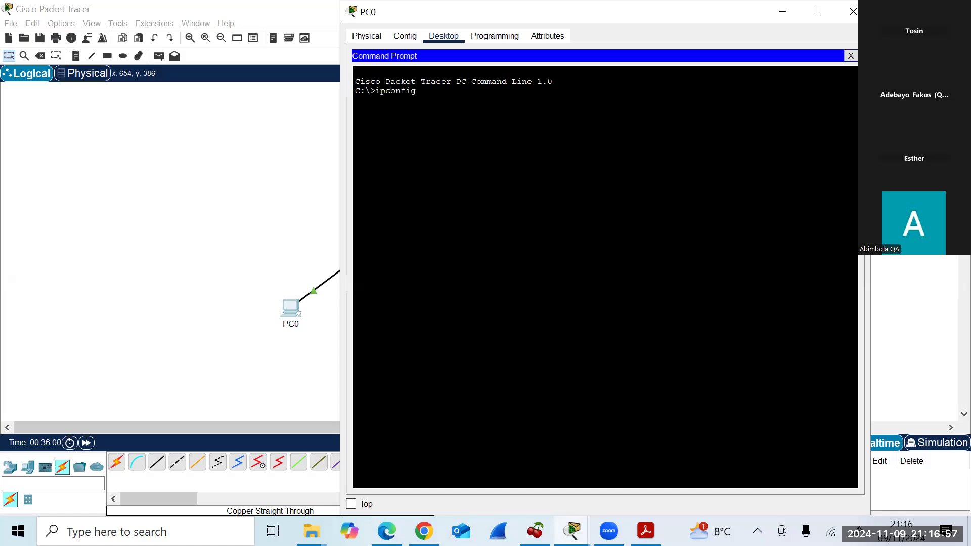
pyautogui.press('Return')
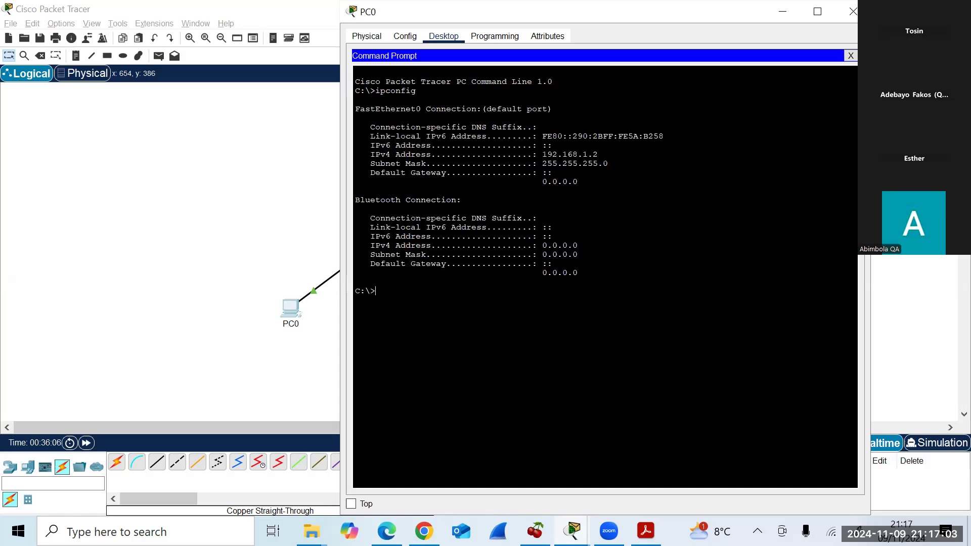
pyautogui.moveTo(598, 154); pyautogui.dragTo(539, 154)
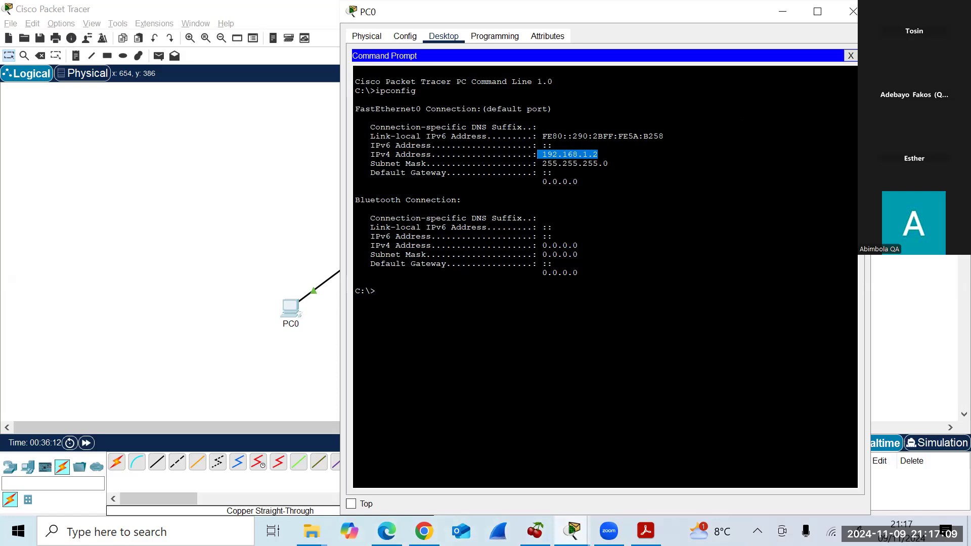
pyautogui.click(853, 11)
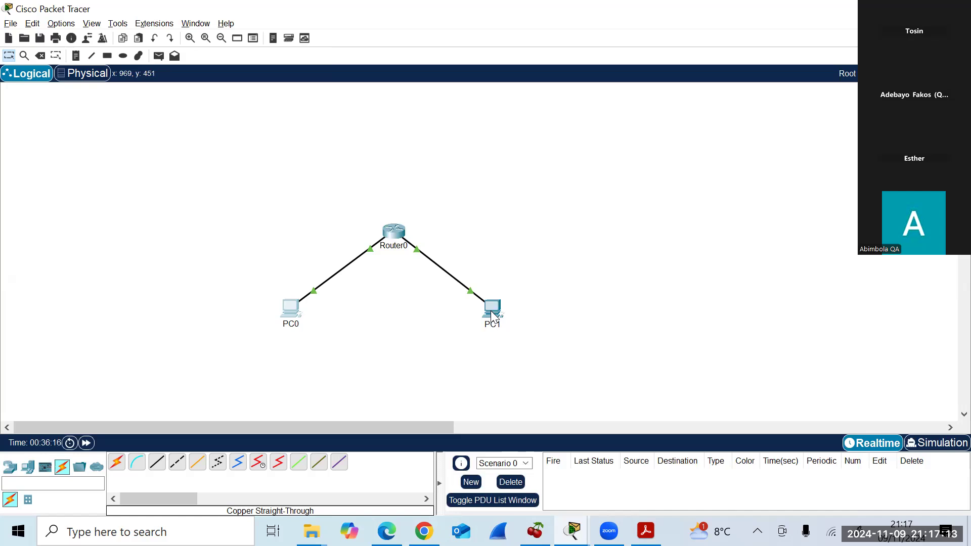
# Run ipconfig on PC1, copy its IPv4 address 192.168.2.2, and close PC1's window.
pyautogui.moveTo(489, 312)
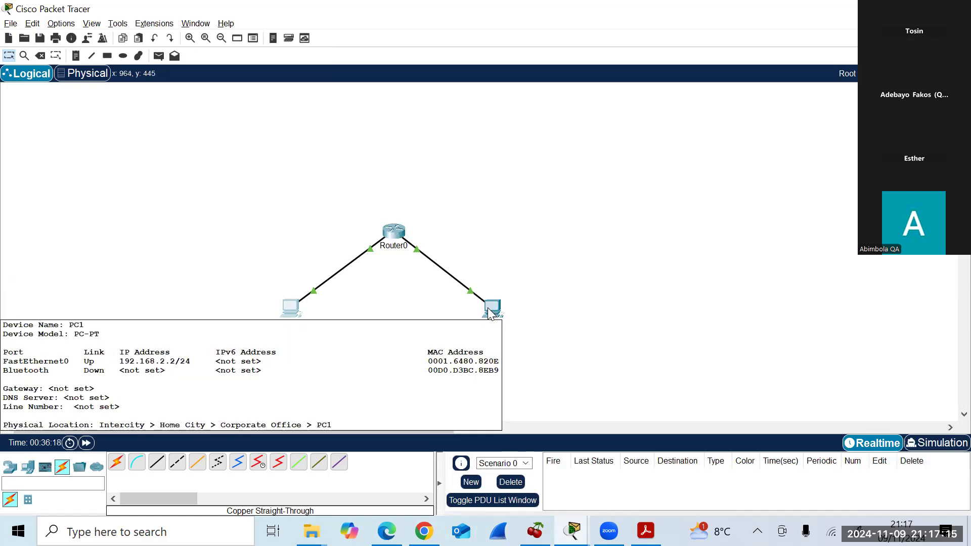
pyautogui.click(487, 308)
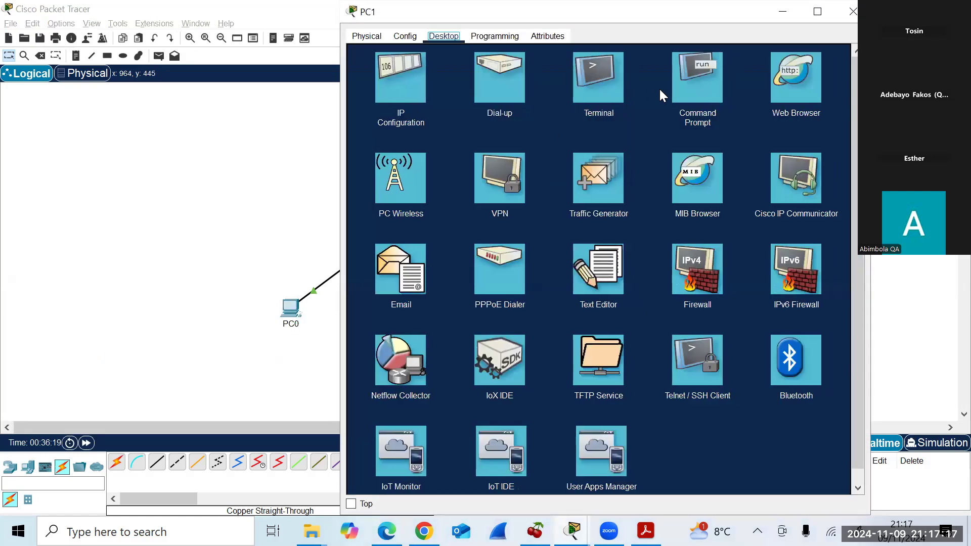
pyautogui.click(710, 79)
pyautogui.write('ipconf')
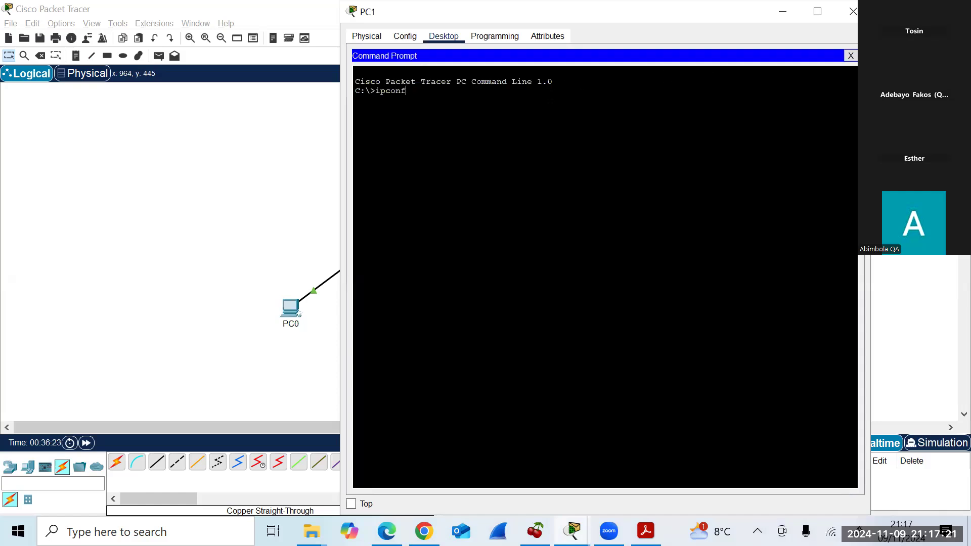
pyautogui.write('ig')
pyautogui.press('Return')
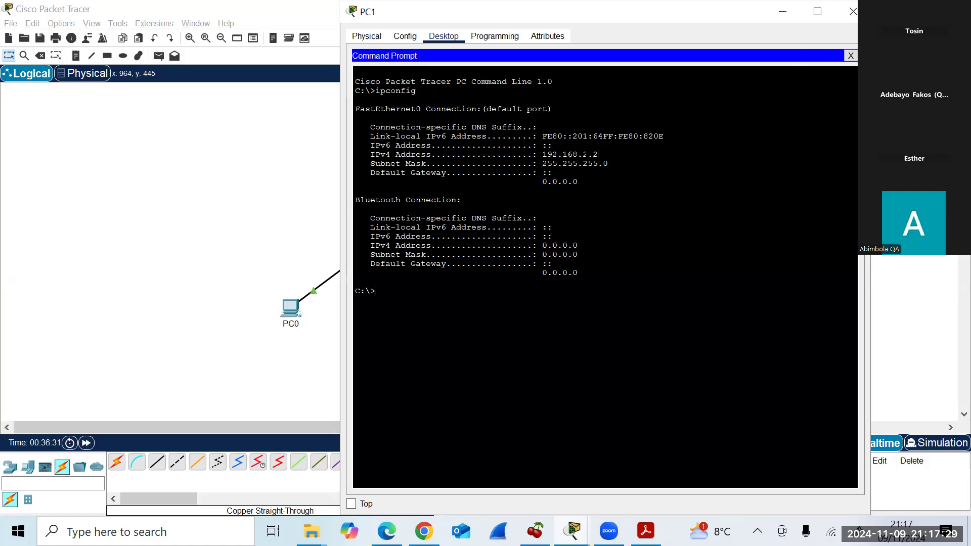
pyautogui.moveTo(598, 154); pyautogui.dragTo(542, 155)
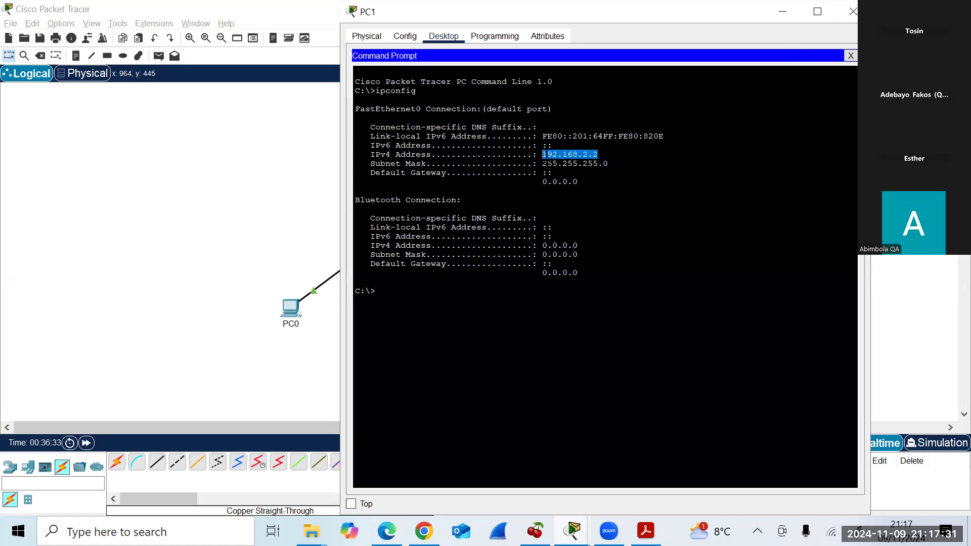
pyautogui.rightClick(544, 155)
pyautogui.click(564, 163)
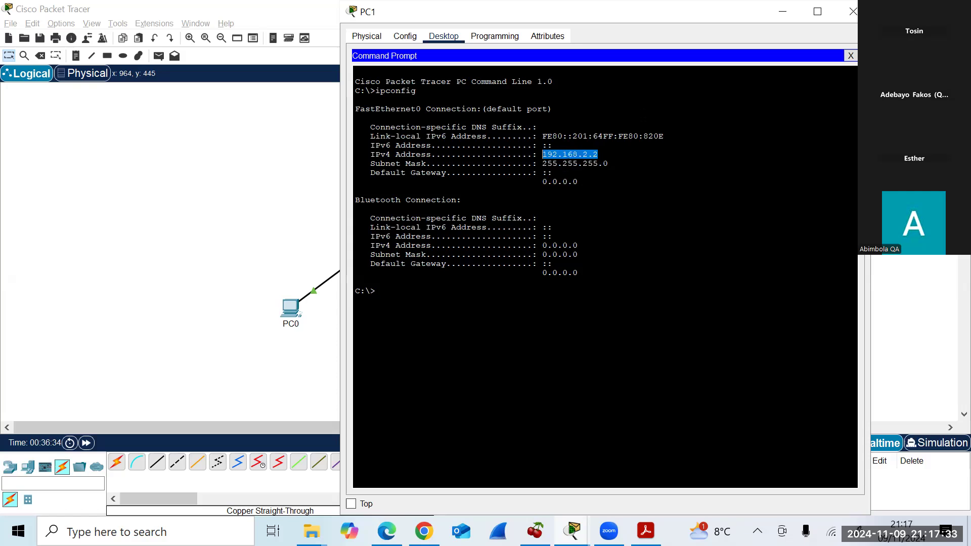
pyautogui.click(853, 11)
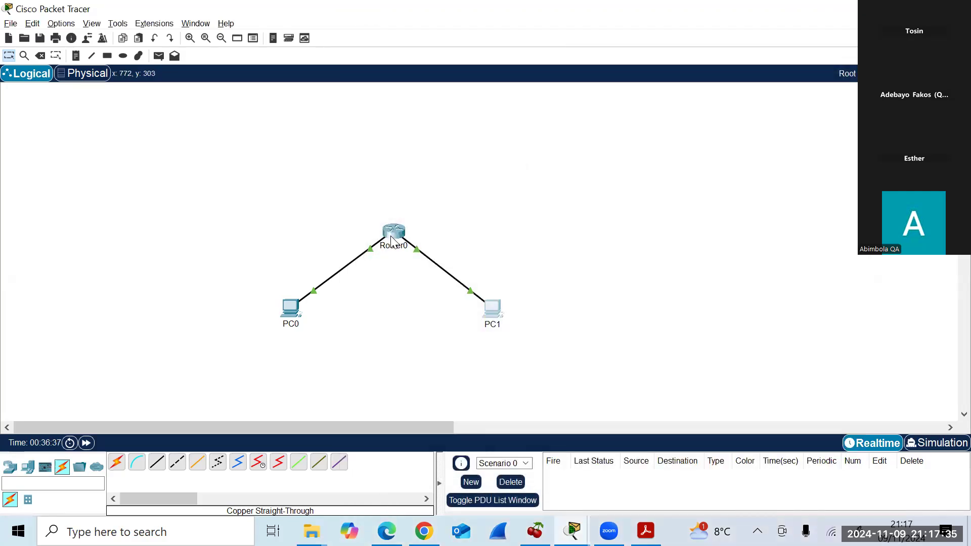
# Ping PC1 at 192.168.2.2 from Router0's CLI using the pasted address, getting 80 percent (4/5).
pyautogui.click(392, 238)
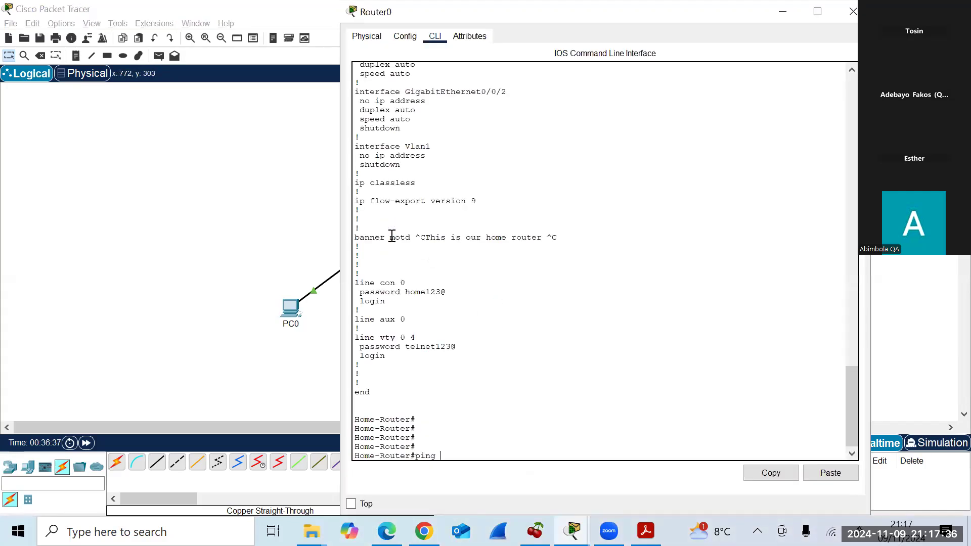
pyautogui.rightClick(458, 454)
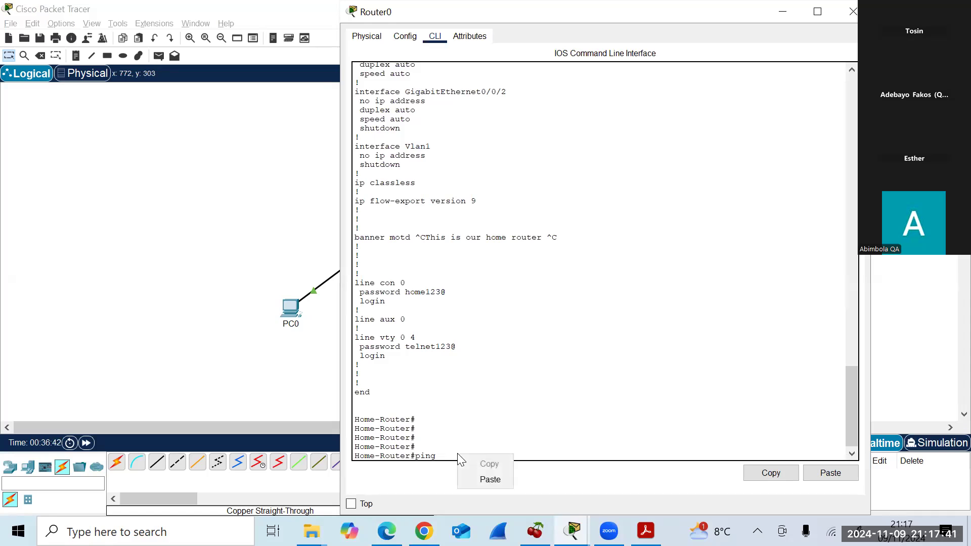
pyautogui.click(481, 476)
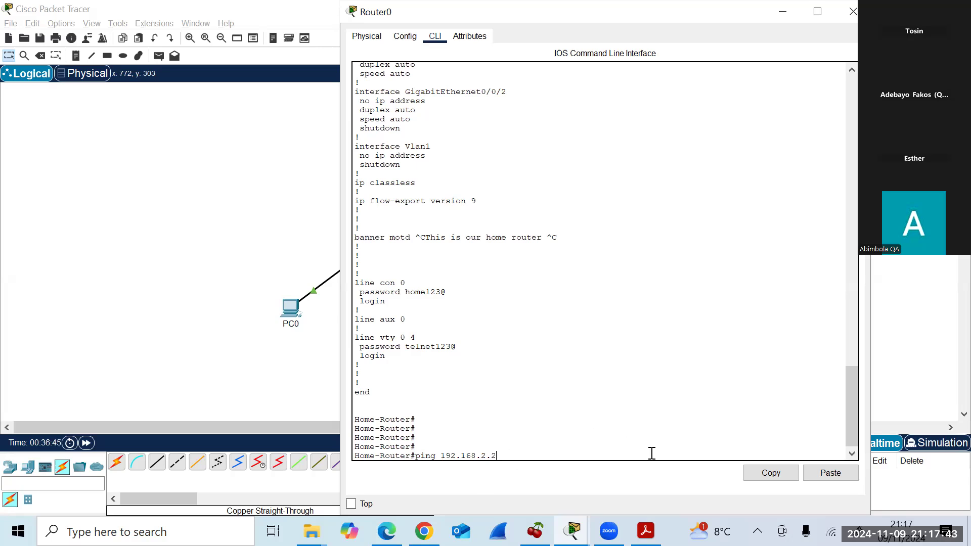
pyautogui.press('Return')
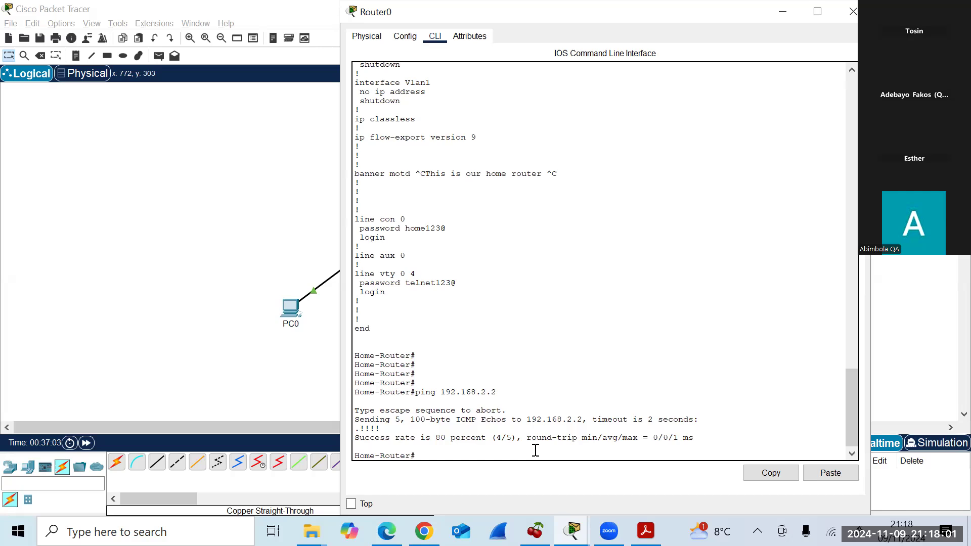
# Ping 191.18.2.2 from Router0, which gets 0 percent success.
pyautogui.write('192')
pyautogui.write('.168')
pyautogui.write('.2')
pyautogui.write('.')
pyautogui.write('2')
pyautogui.write('ping')
pyautogui.press('BackSpace')
pyautogui.press('BackSpace')
pyautogui.press('BackSpace')
pyautogui.press('BackSpace')
pyautogui.press('BackSpace')
pyautogui.press('BackSpace')
pyautogui.press('BackSpace')
pyautogui.press('BackSpace')
pyautogui.press('BackSpace')
pyautogui.press('BackSpace')
pyautogui.press('BackSpace')
pyautogui.press('BackSpace')
pyautogui.press('BackSpace')
pyautogui.press('BackSpace')
pyautogui.press('BackSpace')
pyautogui.write('ping 191.18.2.2')
pyautogui.press('Return')
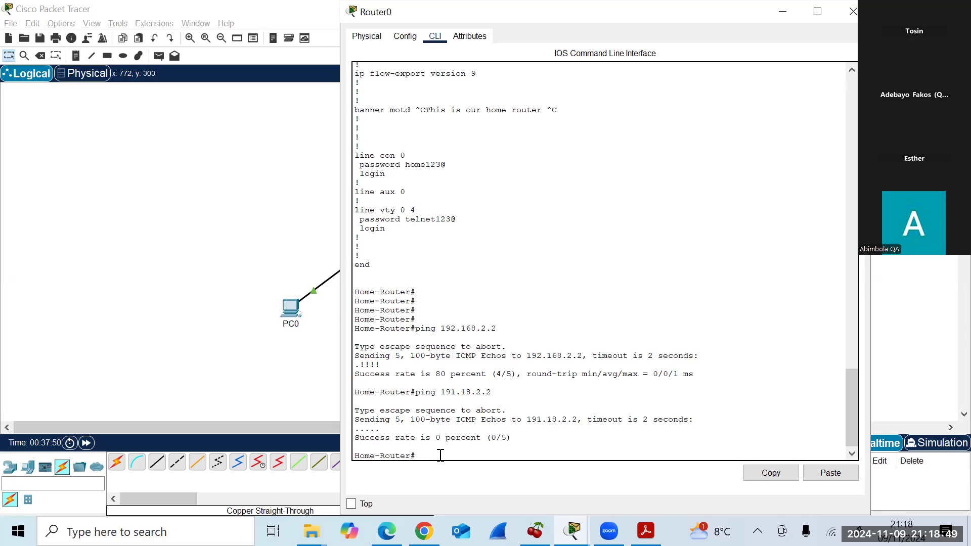
# Ping 192.168.2.2 and then 192.168.1.2 twice from Router0, each reaching 100 percent (5/5).
pyautogui.write('ping 192.168.2.2')
pyautogui.press('Return')
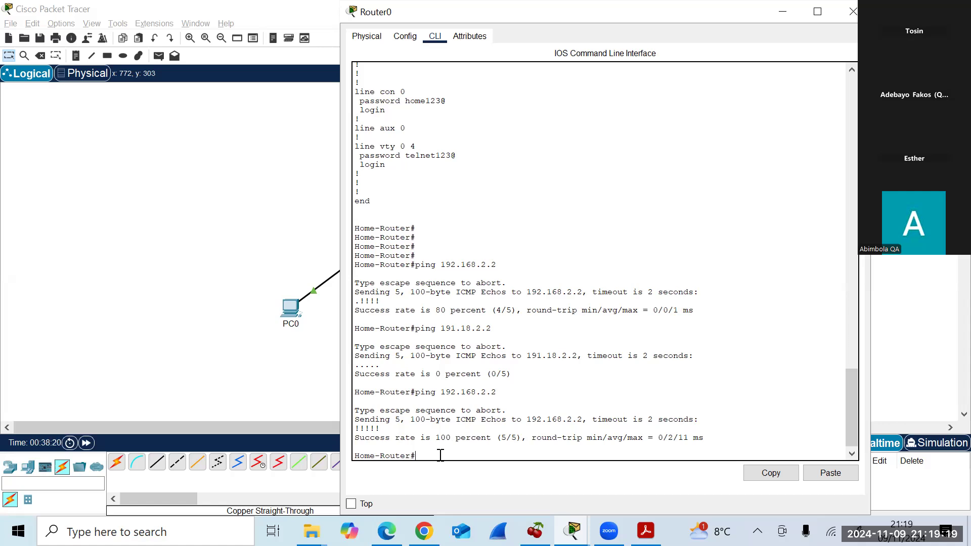
pyautogui.write('ping 192.168.1.2')
pyautogui.press('Return')
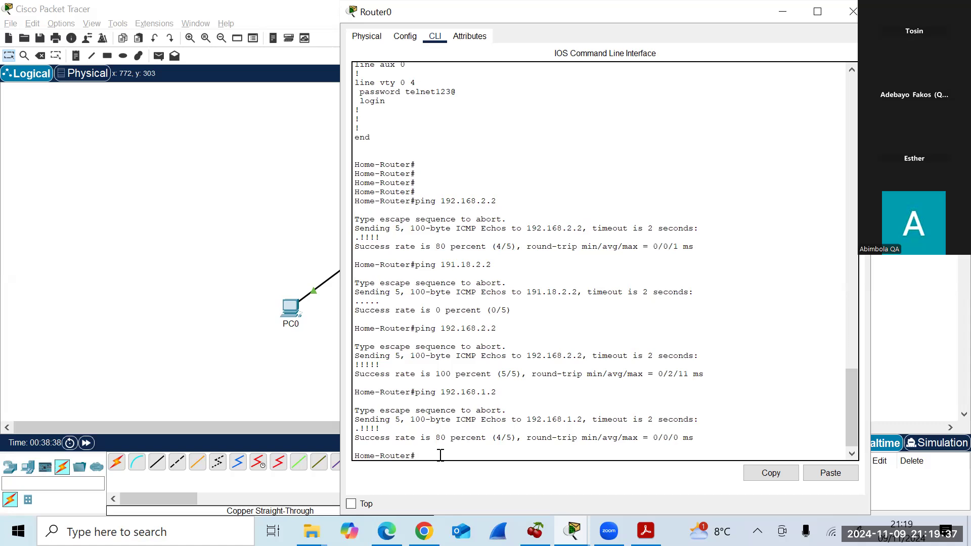
pyautogui.write('ping 192.168.1.2')
pyautogui.press('Return')
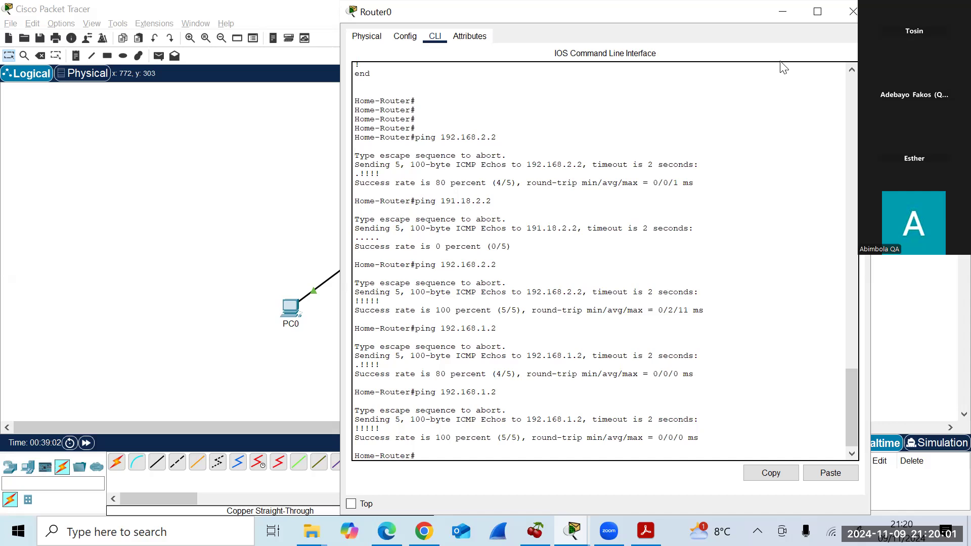
# Close Router0's console, verify PC0 uses 192.168.1.2 with mask 255.255.255.0, and bring up its Command Prompt.
pyautogui.click(851, 12)
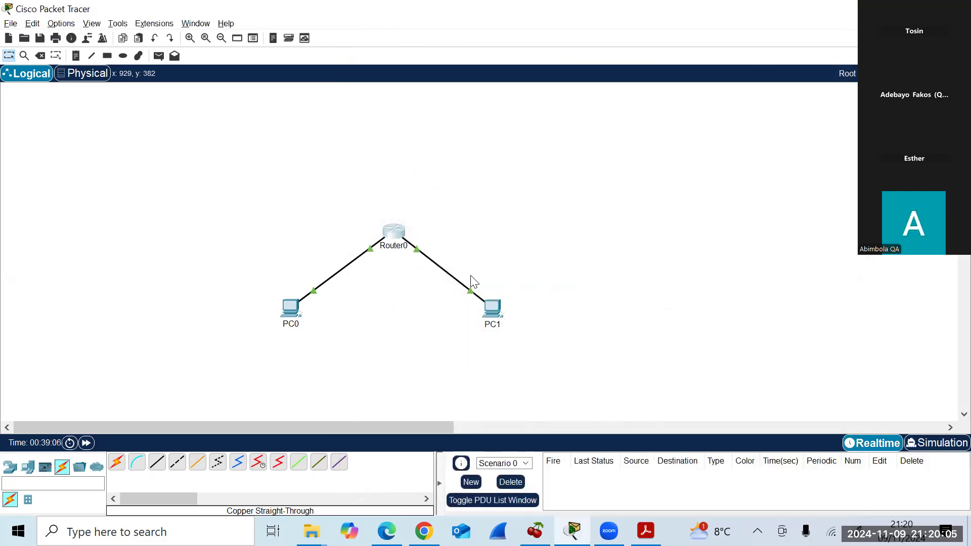
pyautogui.click(291, 310)
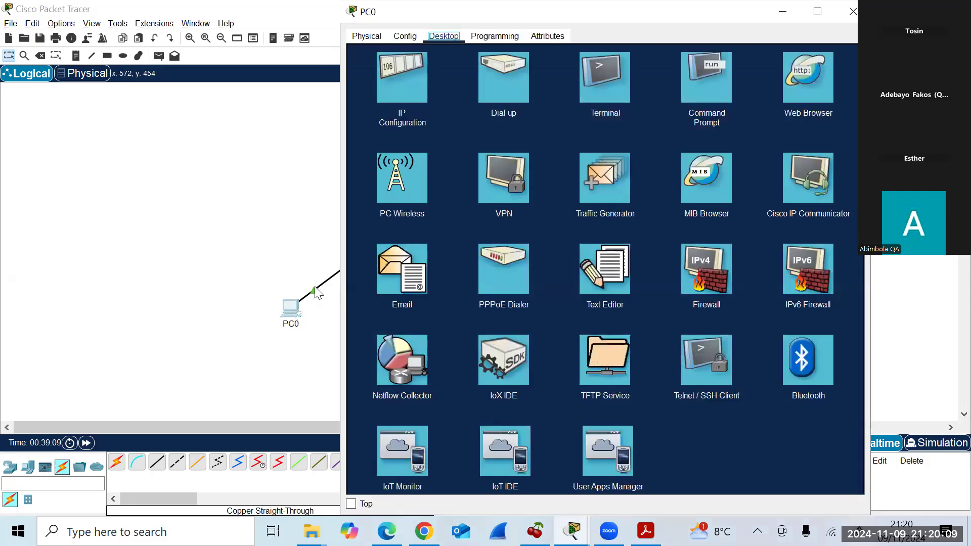
pyautogui.click(400, 89)
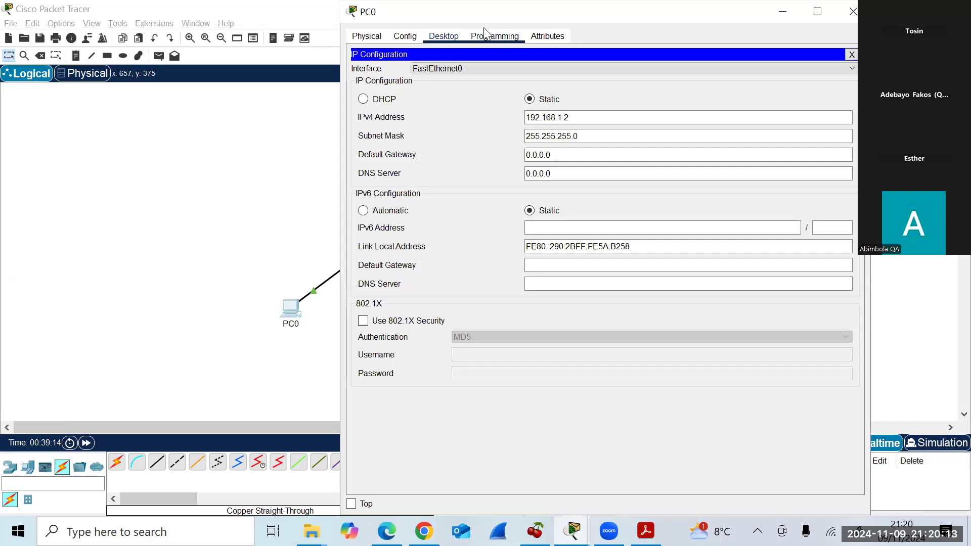
pyautogui.click(456, 36)
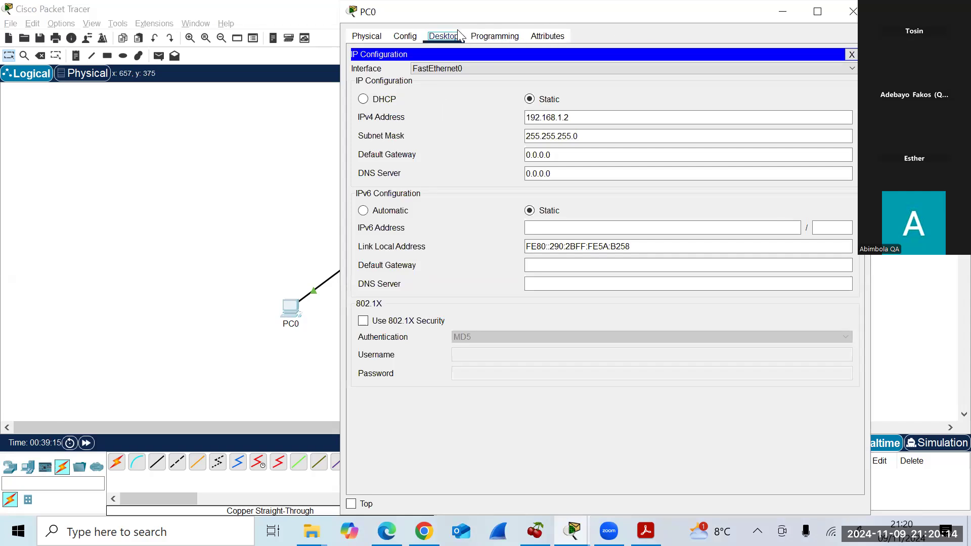
pyautogui.click(851, 54)
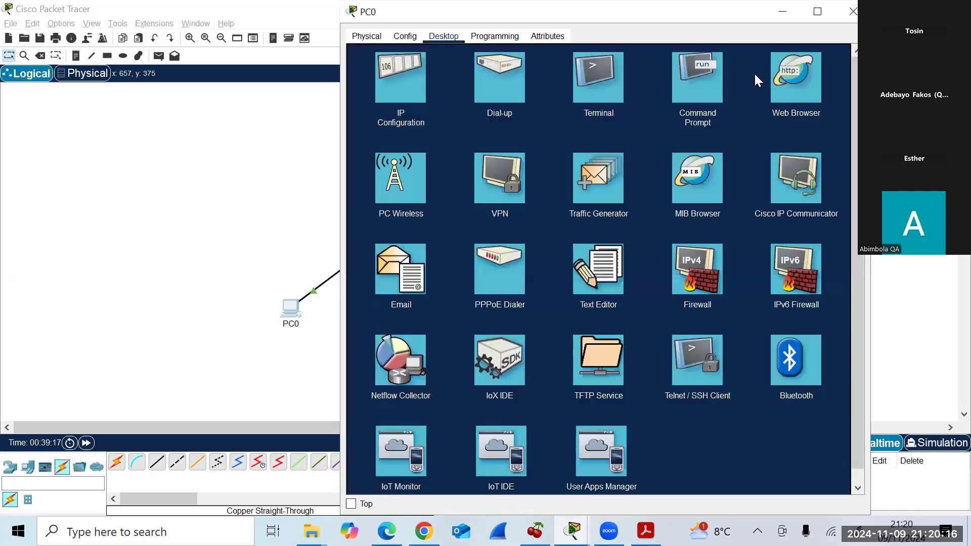
pyautogui.click(718, 87)
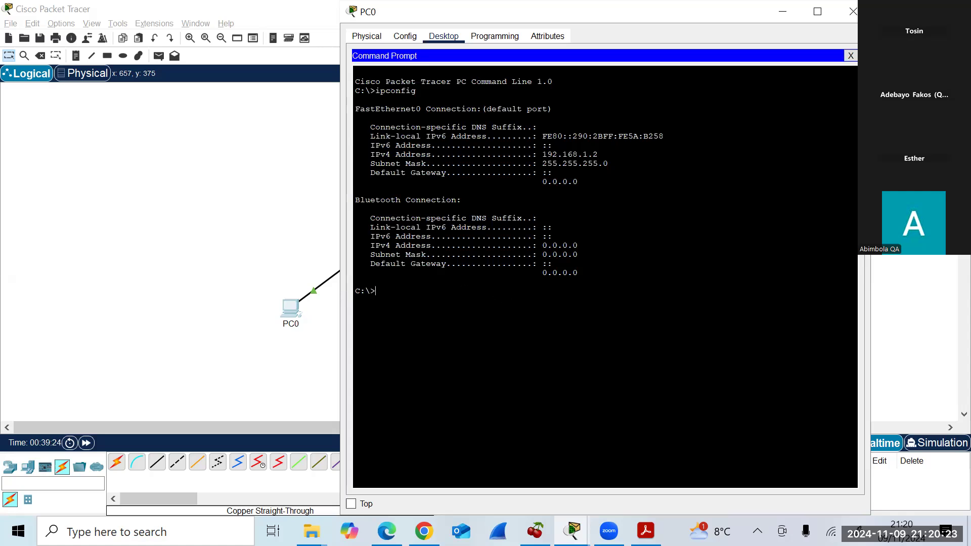
# Ping 192.168.2.2 from PC0 twice; both attempts time out with 100% loss.
pyautogui.write('ping 192.168.2.2')
pyautogui.press('Return')
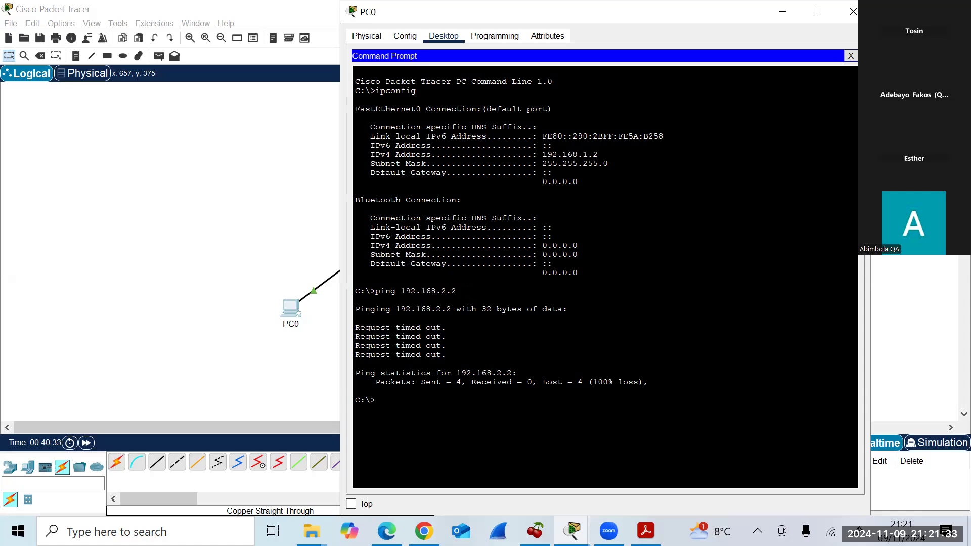
pyautogui.write('l')
pyautogui.press('BackSpace')
pyautogui.write('ping 192.168.2.2')
pyautogui.press('Return')
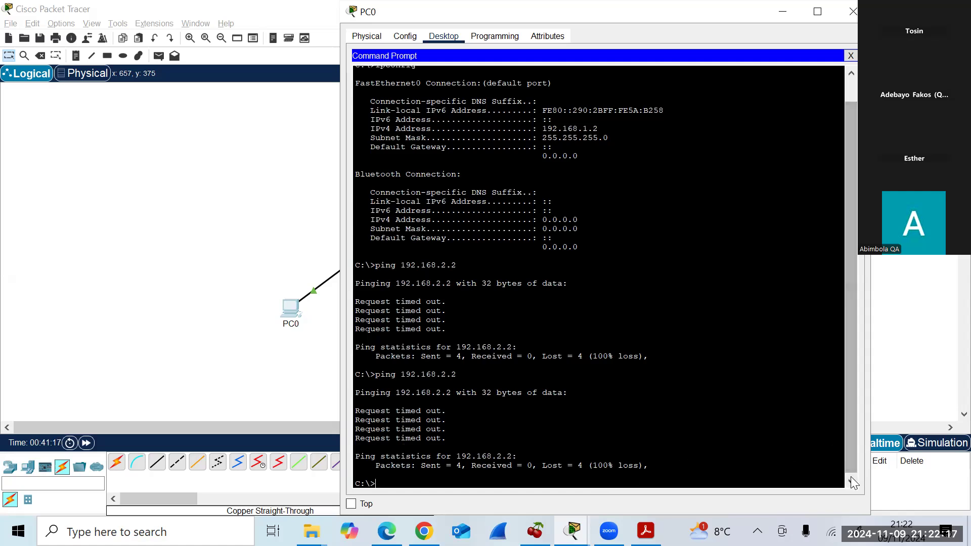
# Ping PC0's own address 192.168.1.2 for four replies at 0% loss, then close PC0's window.
pyautogui.moveTo(852, 353); pyautogui.dragTo(859, 299)
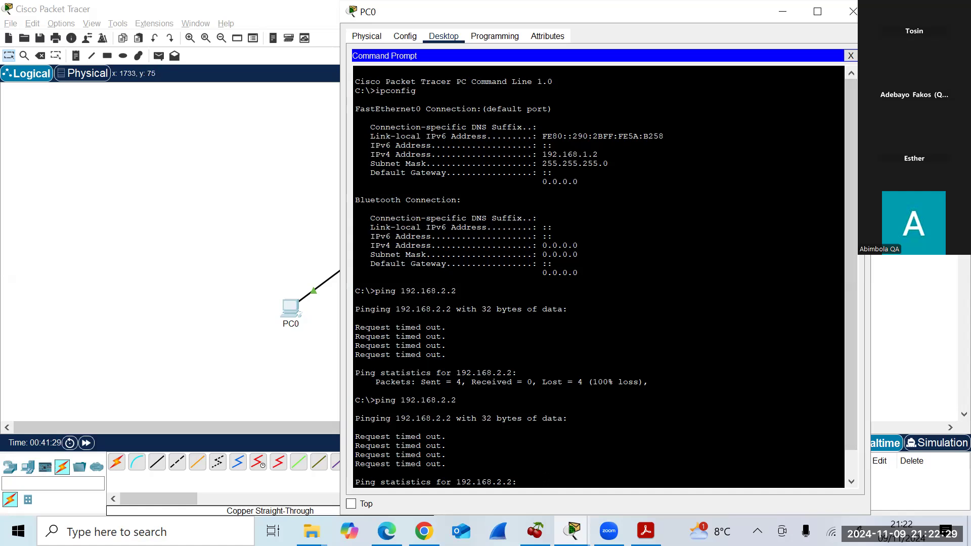
pyautogui.press('Return')
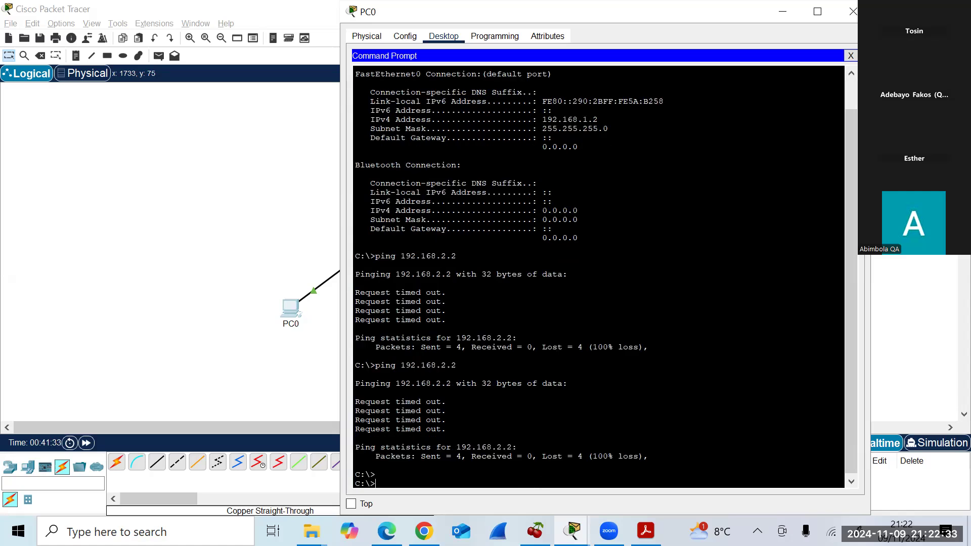
pyautogui.write('ping 192.168.1.2')
pyautogui.press('Return')
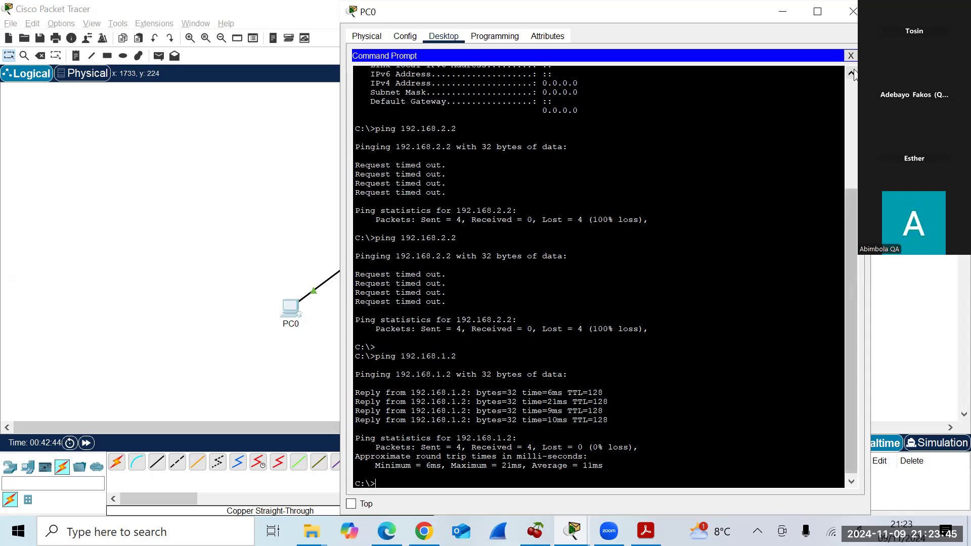
pyautogui.click(784, 15)
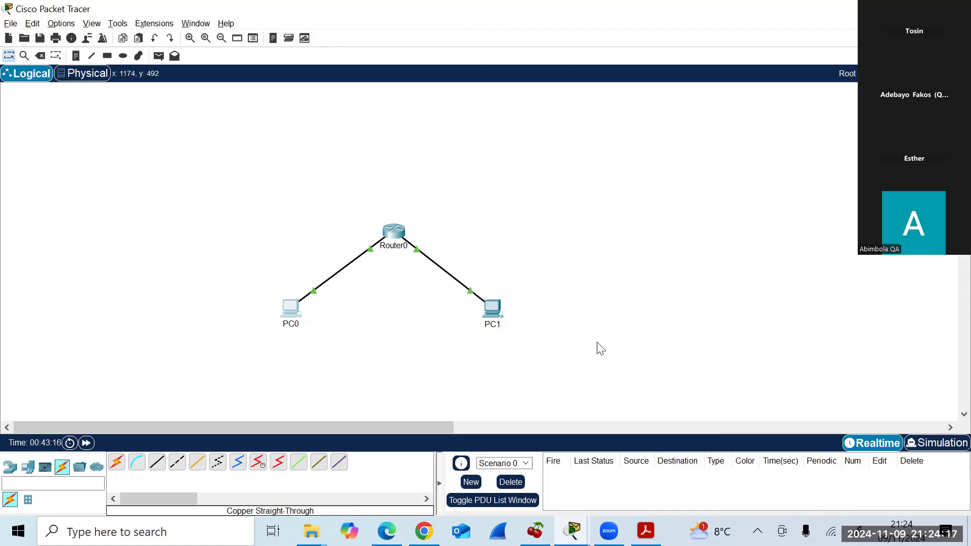
# Bring the Lab1 PDF in Acrobat back in front of Packet Tracer.
pyautogui.moveTo(646, 528)
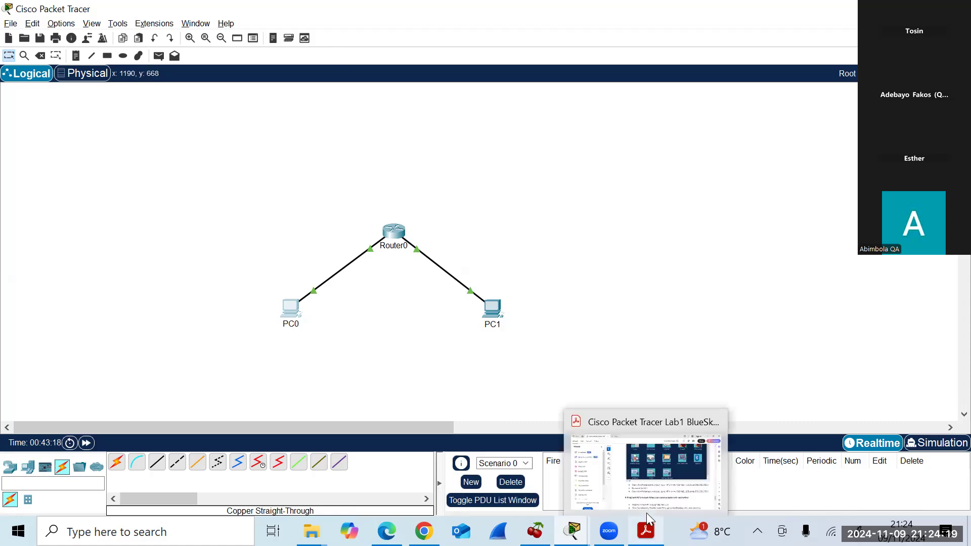
pyautogui.click(656, 463)
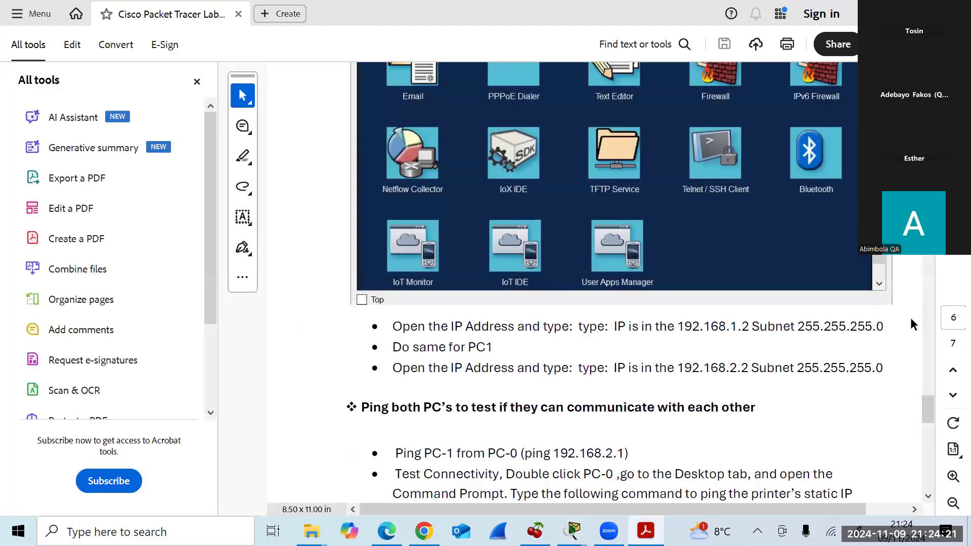
# Scroll the lab PDF past the 'Ping both PC's' steps to page 7, then return to Packet Tracer.
pyautogui.moveTo(929, 402); pyautogui.dragTo(931, 450)
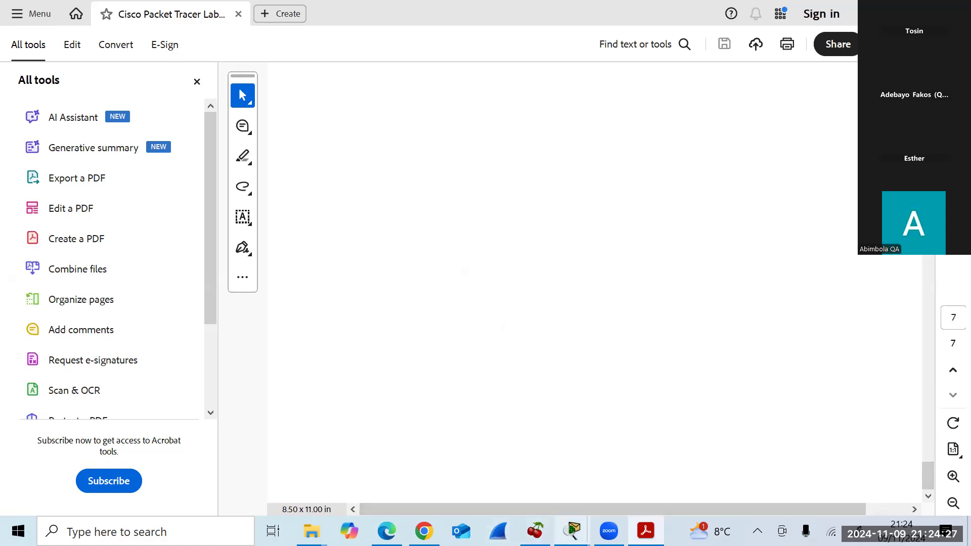
pyautogui.moveTo(535, 531)
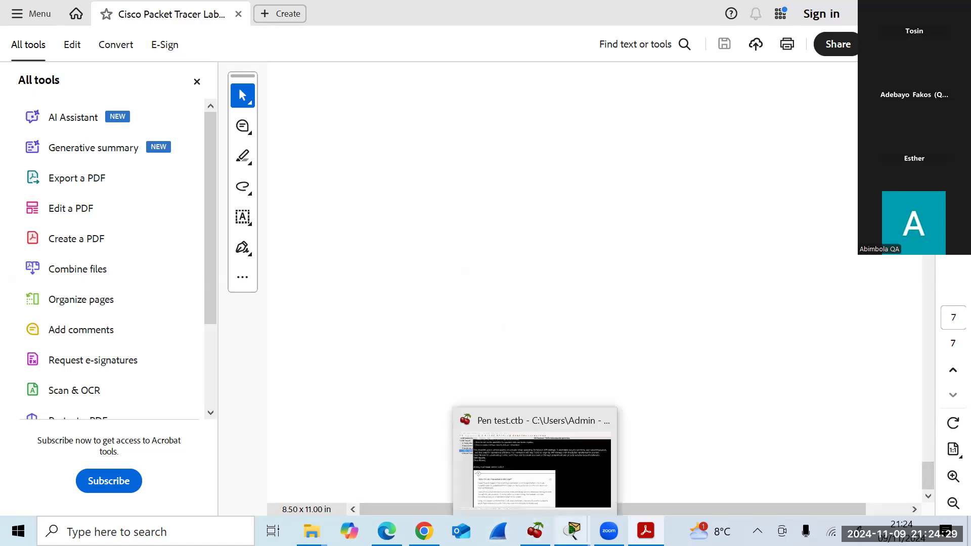
pyautogui.moveTo(609, 531)
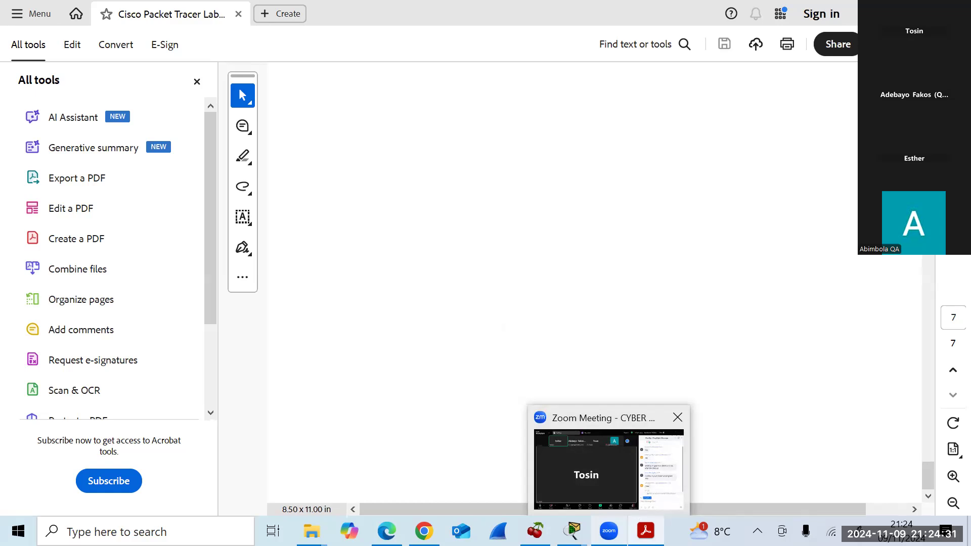
pyautogui.moveTo(573, 531)
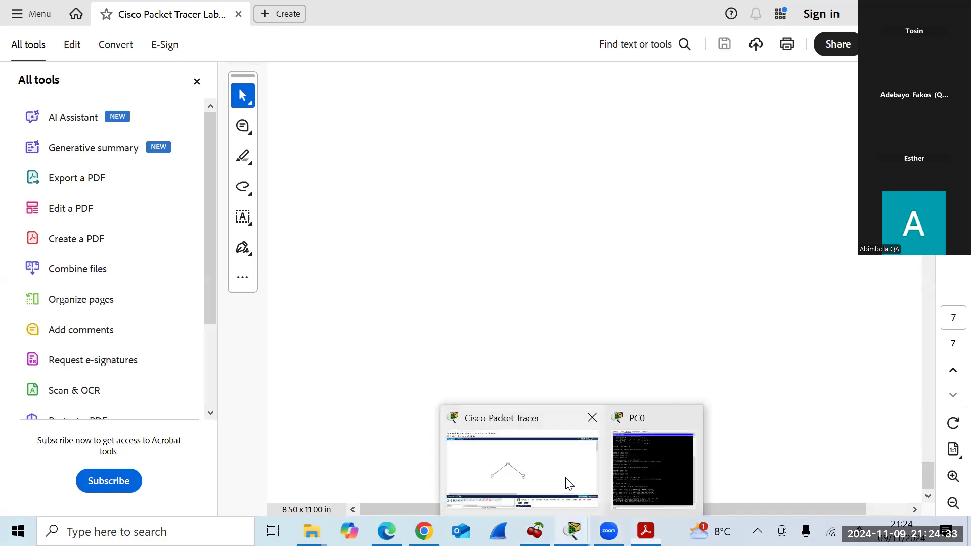
pyautogui.click(569, 484)
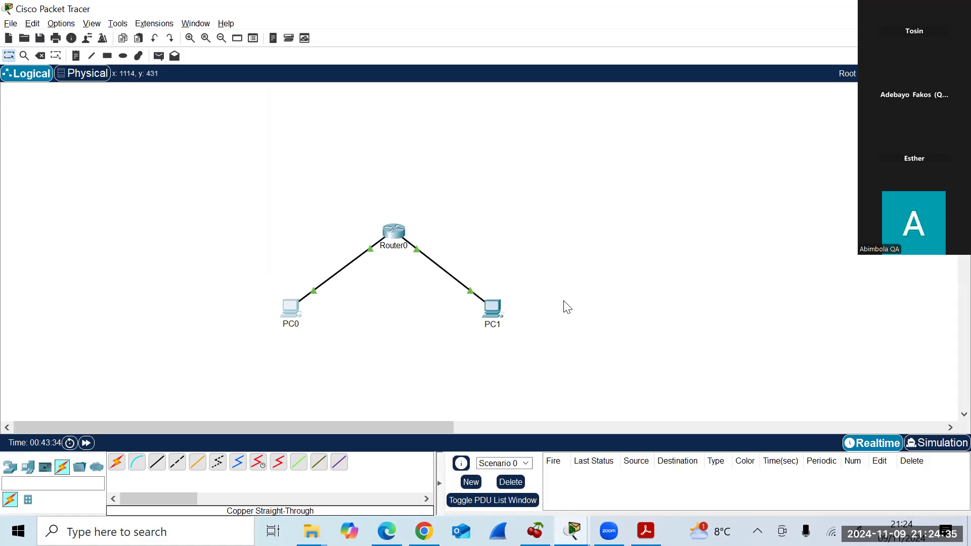